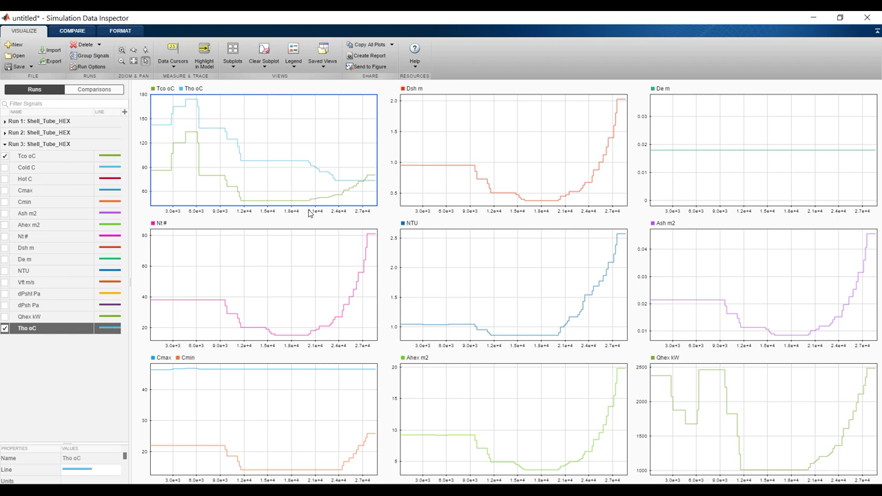
# - Delete all runs and signals from the Simulation Data Inspector and close it
pyautogui.click(100, 44)
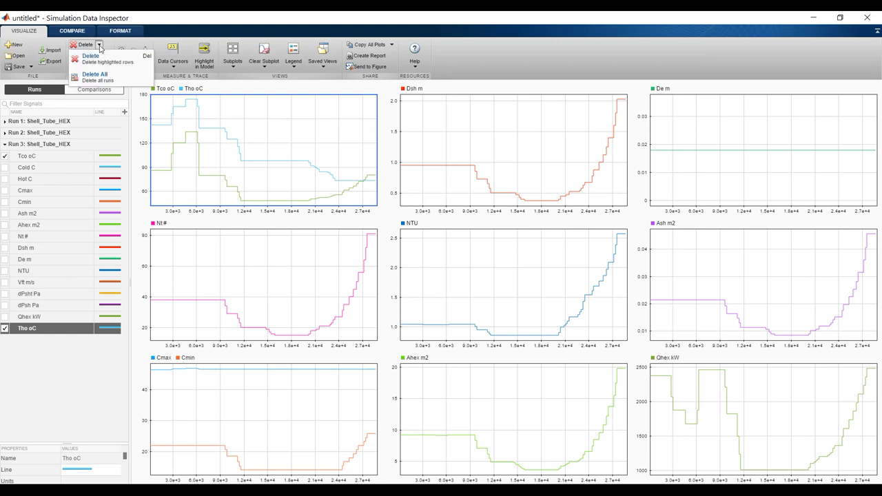
pyautogui.click(115, 80)
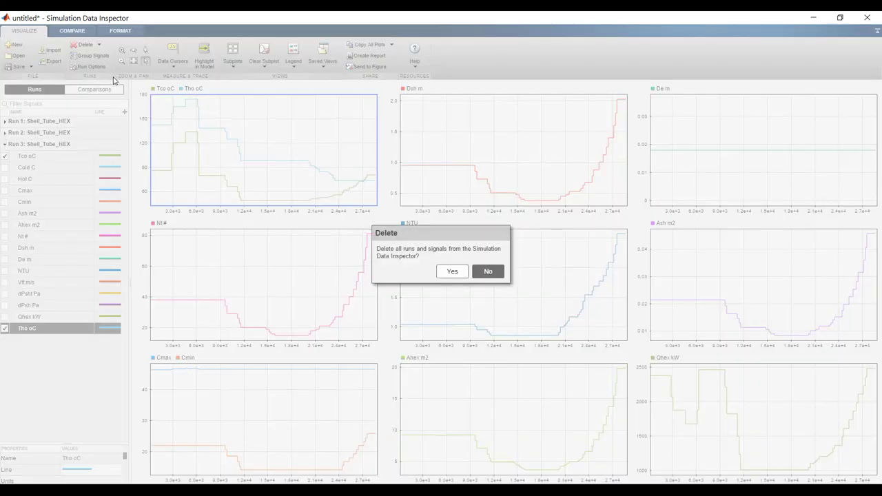
pyautogui.click(452, 273)
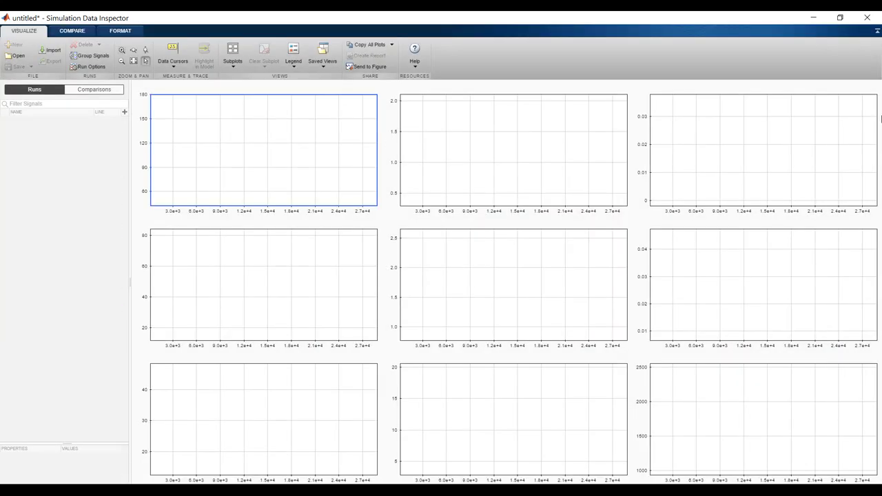
pyautogui.click(867, 18)
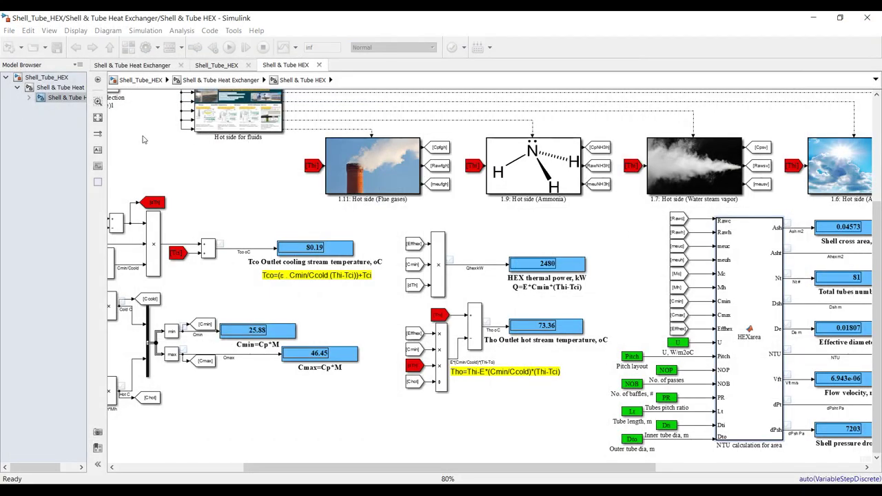
# - Set the model's simulation stop time to 0 and save the model
pyautogui.click(98, 118)
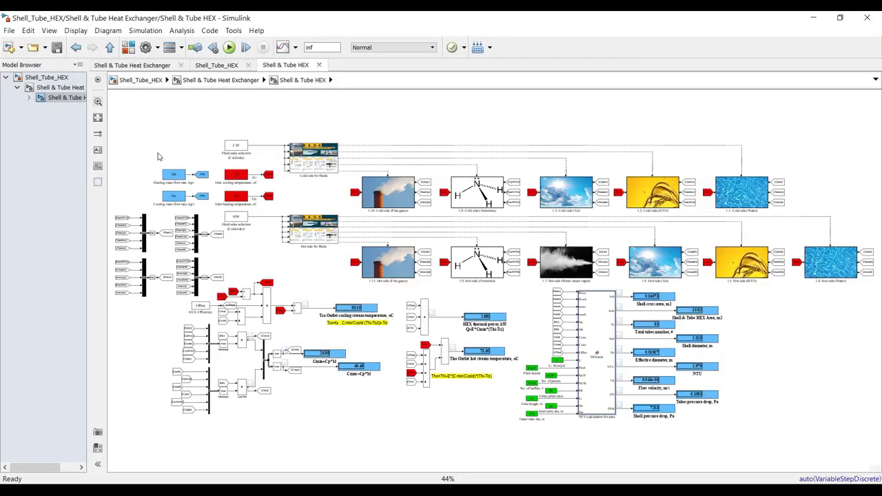
pyautogui.doubleClick(328, 46)
pyautogui.write('0')
pyautogui.press('Return')
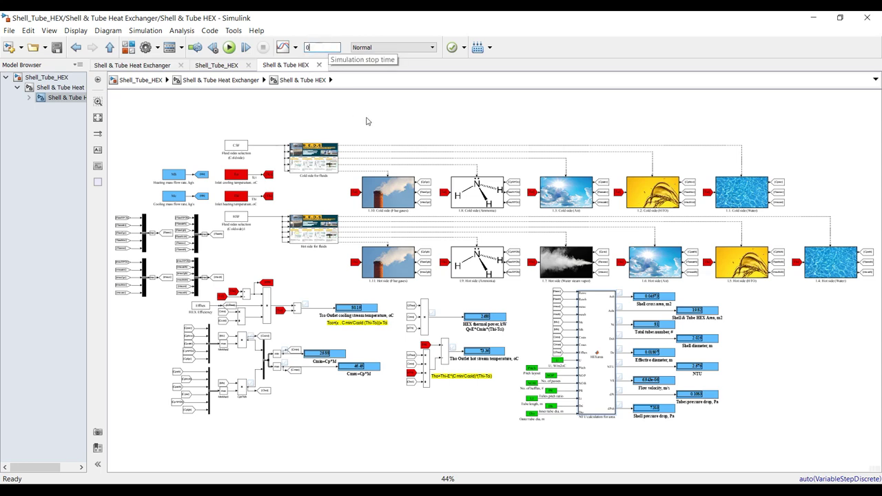
pyautogui.click(56, 48)
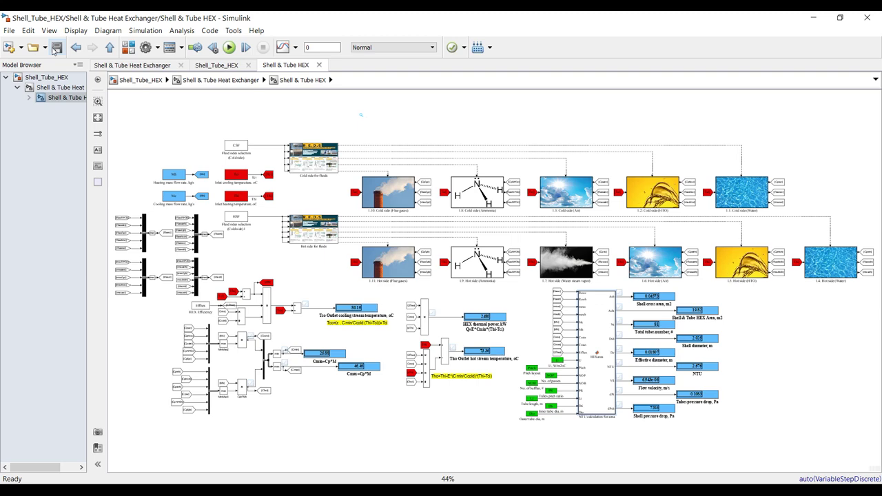
# - Save a copy of the model as Shell_Tube_HEX_vd in the HEX folder
pyautogui.click(9, 32)
pyautogui.click(26, 103)
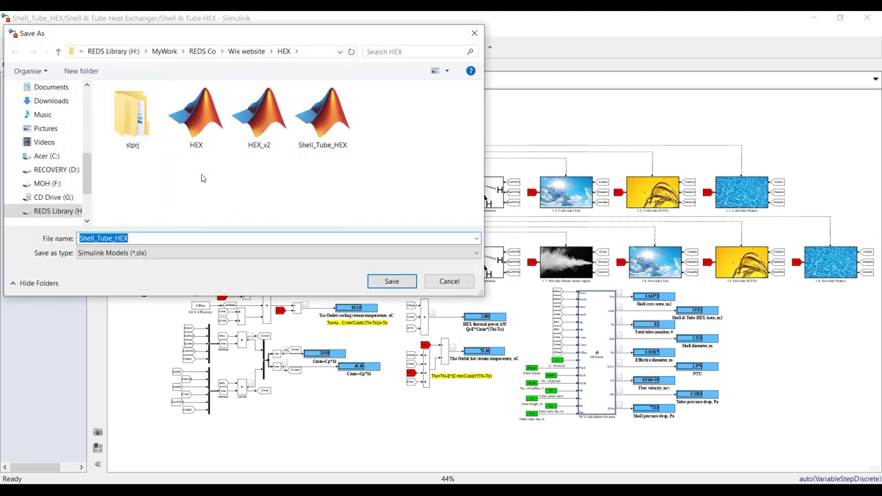
pyautogui.click(142, 238)
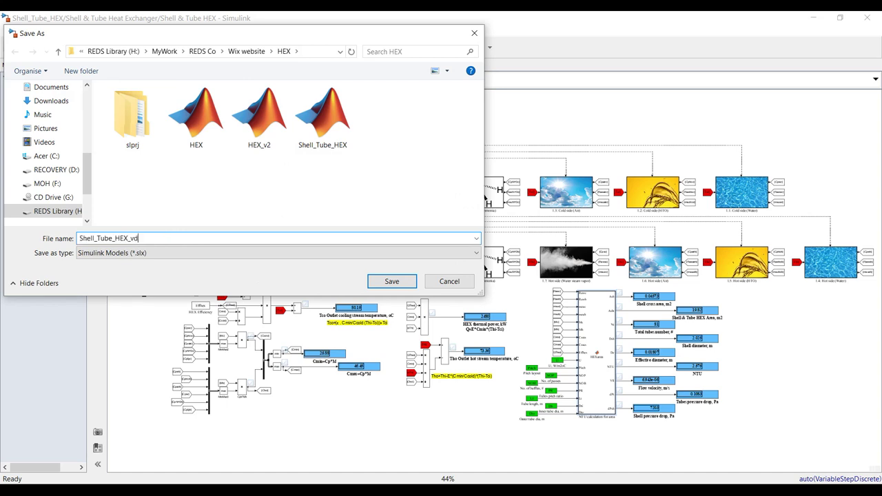
pyautogui.click(391, 281)
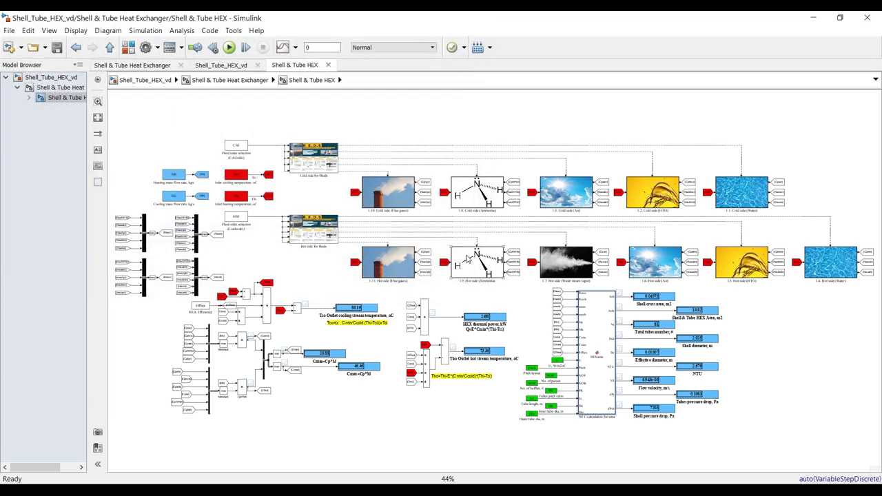
# - Open the mask of the Shell & Tube HEX block for editing and show its parameter definitions in a maximized editor
pyautogui.click(59, 87)
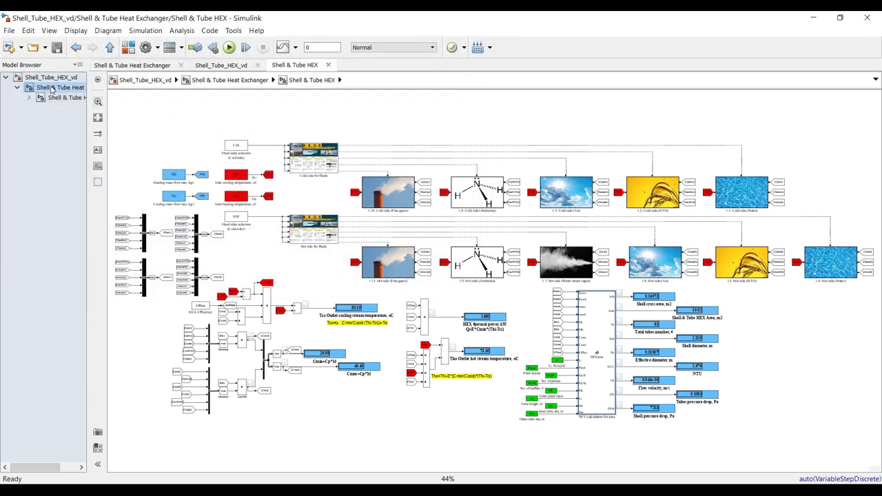
pyautogui.rightClick(311, 118)
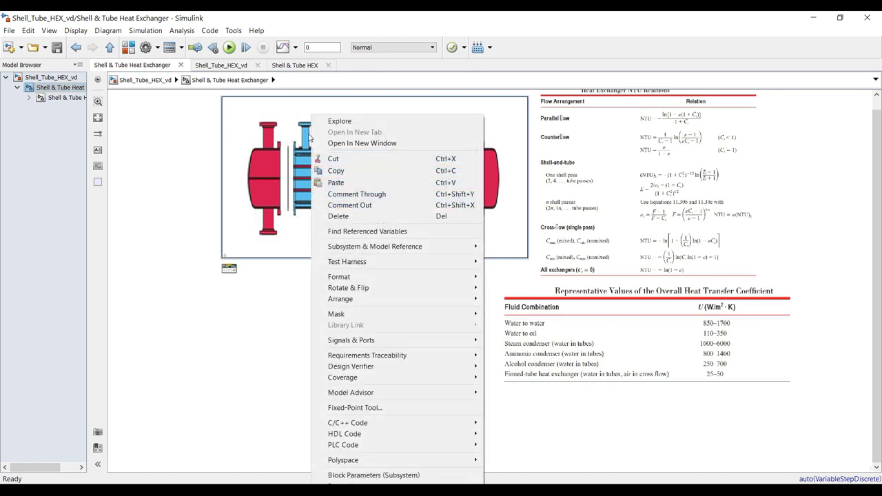
pyautogui.moveTo(393, 319)
pyautogui.click(513, 315)
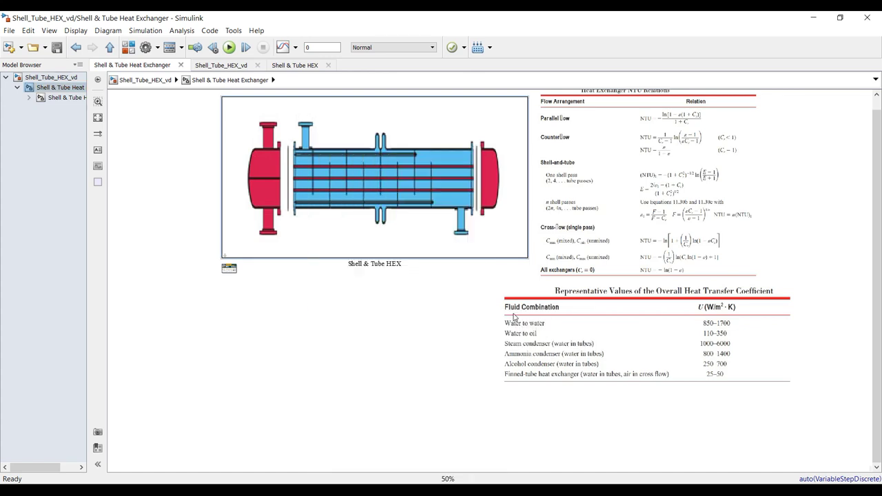
pyautogui.click(408, 39)
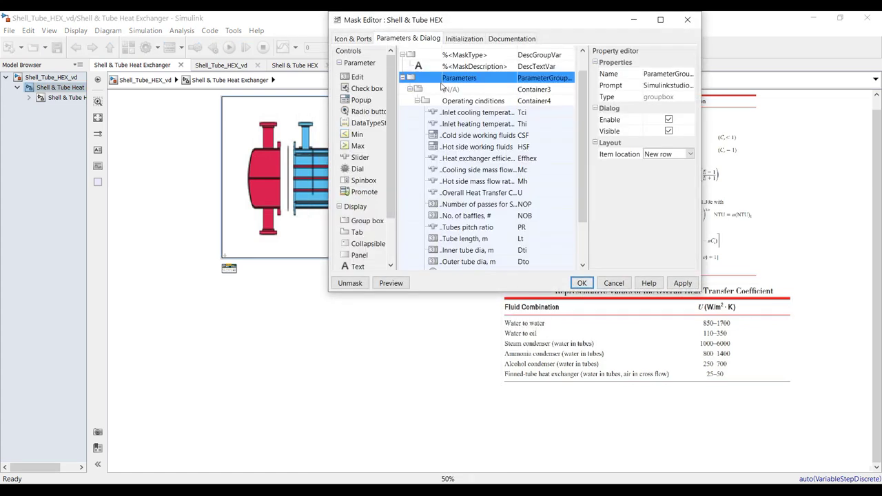
pyautogui.click(660, 19)
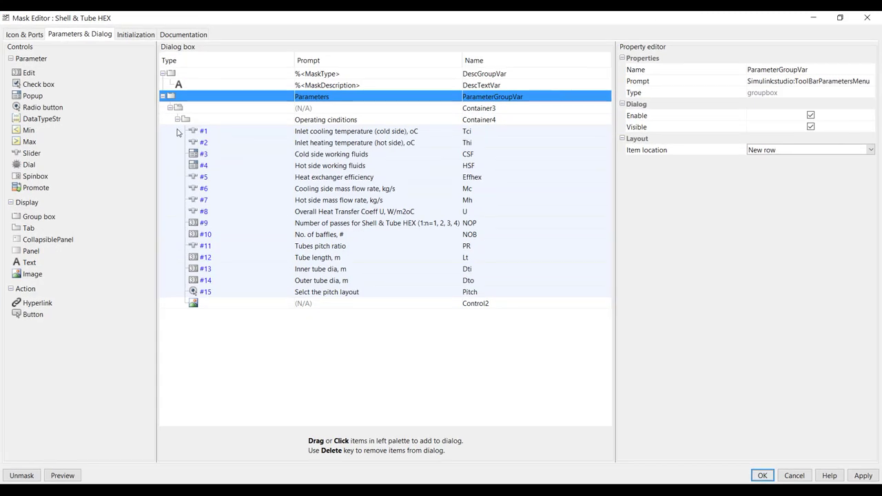
# - Examine the properties of the slider parameters for inlet temperatures, heat exchanger efficiency and mass flow rates in the block mask
pyautogui.click(234, 131)
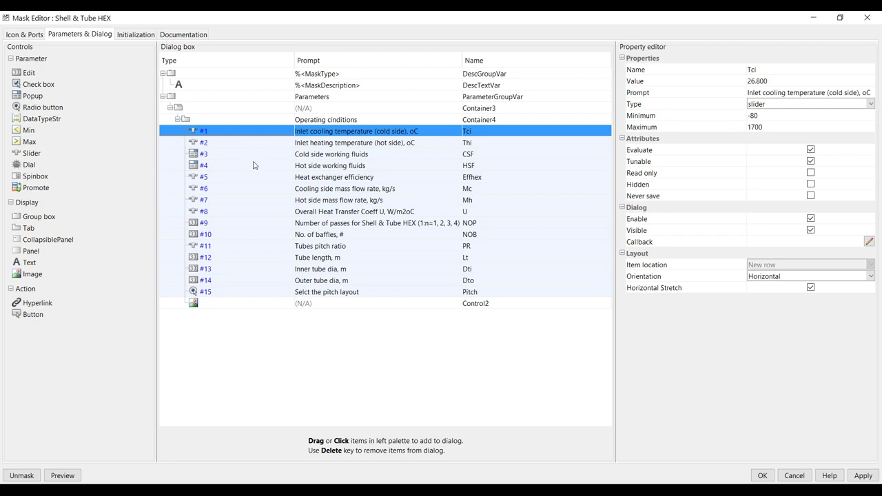
pyautogui.click(230, 142)
pyautogui.click(230, 135)
pyautogui.click(232, 146)
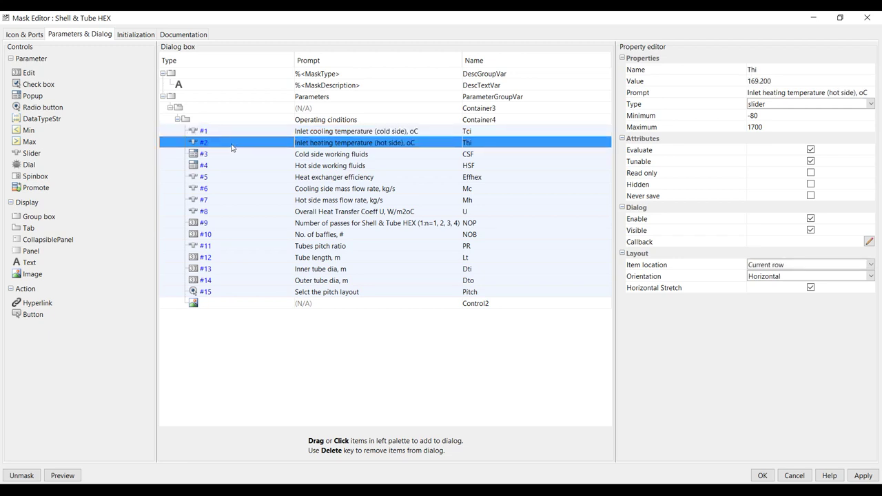
pyautogui.click(222, 178)
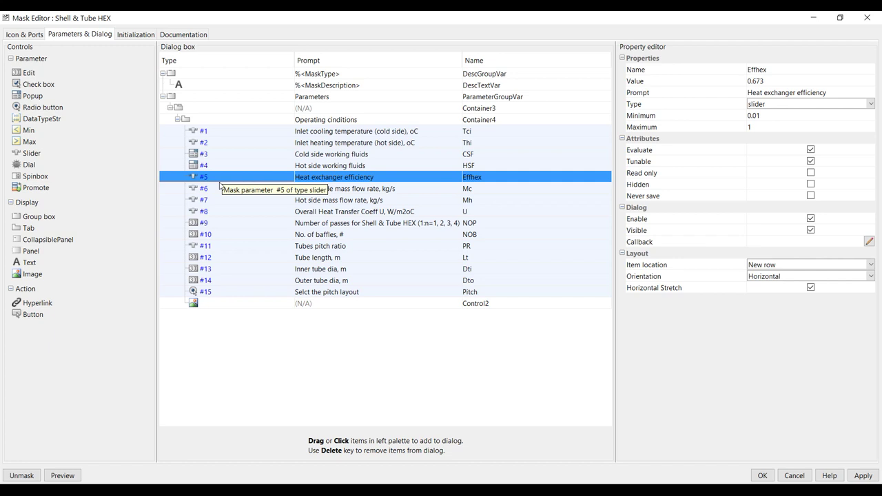
pyautogui.click(216, 189)
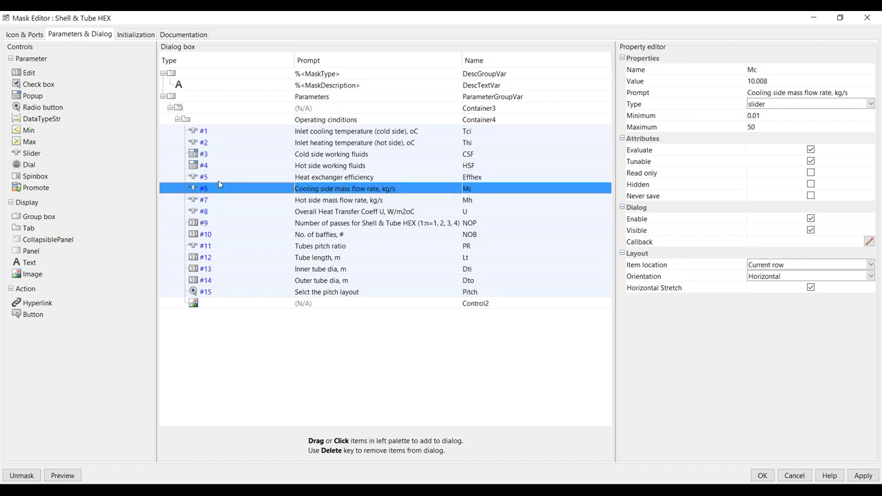
pyautogui.click(219, 180)
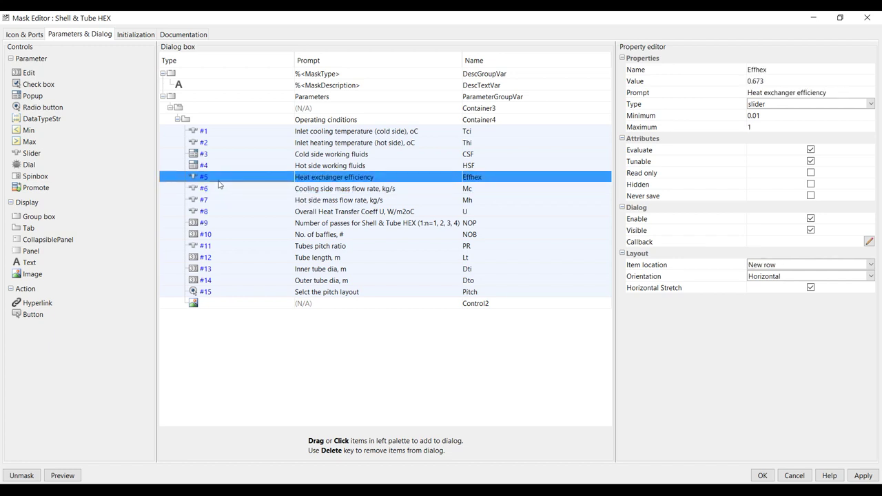
pyautogui.click(242, 191)
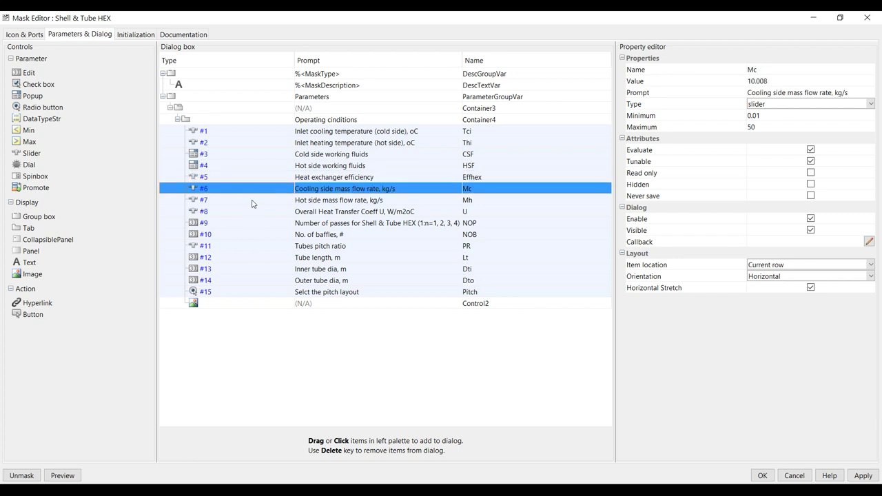
pyautogui.click(253, 201)
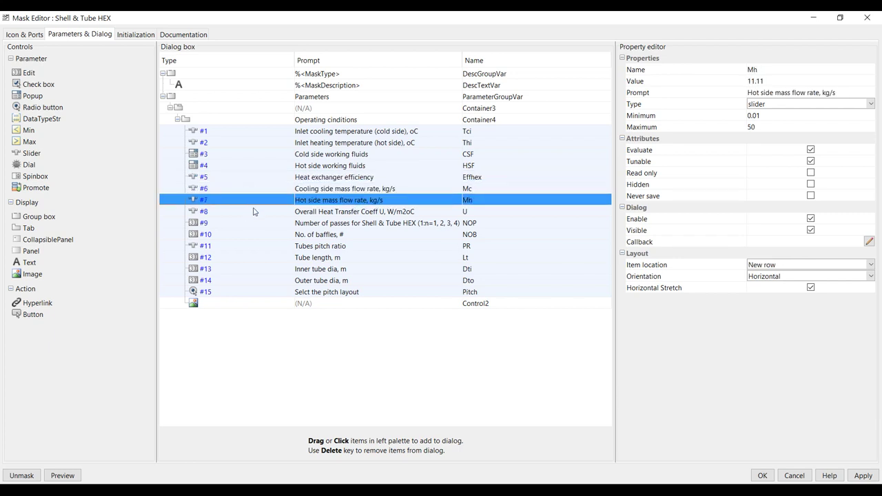
# - Change the control type of the Overall Heat Transfer Coeff U parameter to edit
pyautogui.click(252, 212)
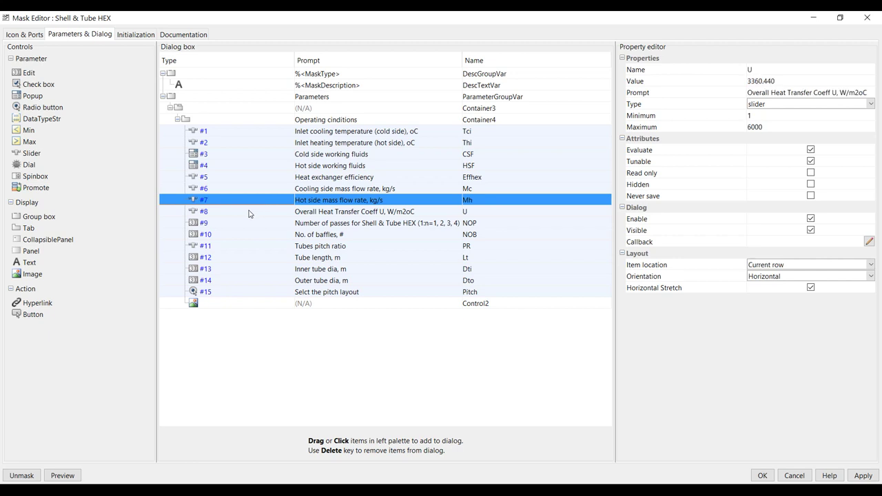
pyautogui.click(869, 104)
pyautogui.scroll(2, 852, 122)
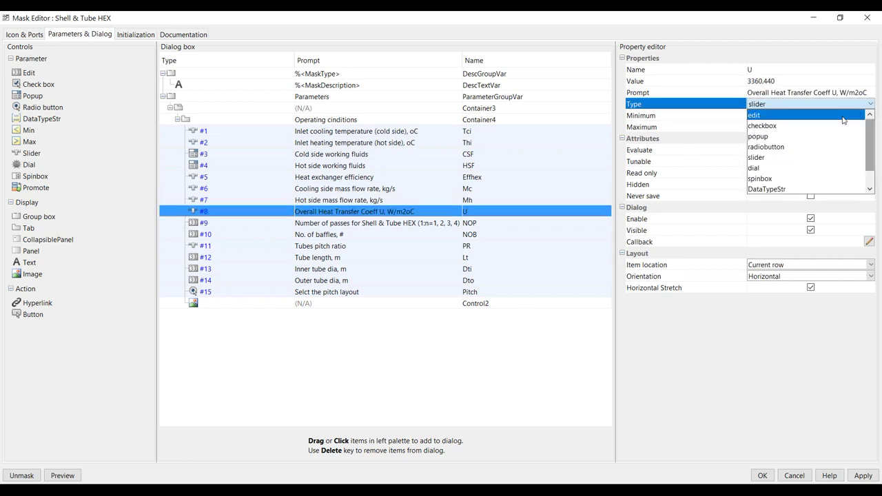
pyautogui.click(851, 116)
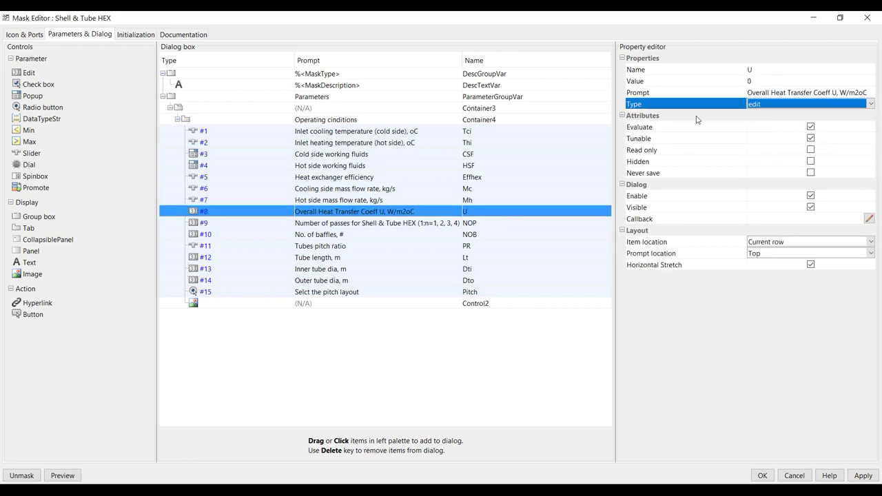
# - Change the control types of the inlet cooling temperature (Tci) and inlet heating temperature (Thi) parameters to edit
pyautogui.click(216, 201)
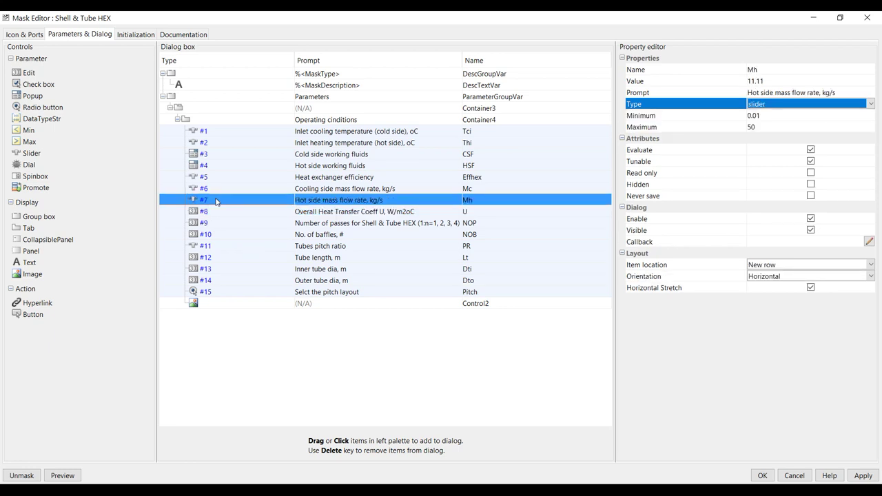
pyautogui.click(219, 132)
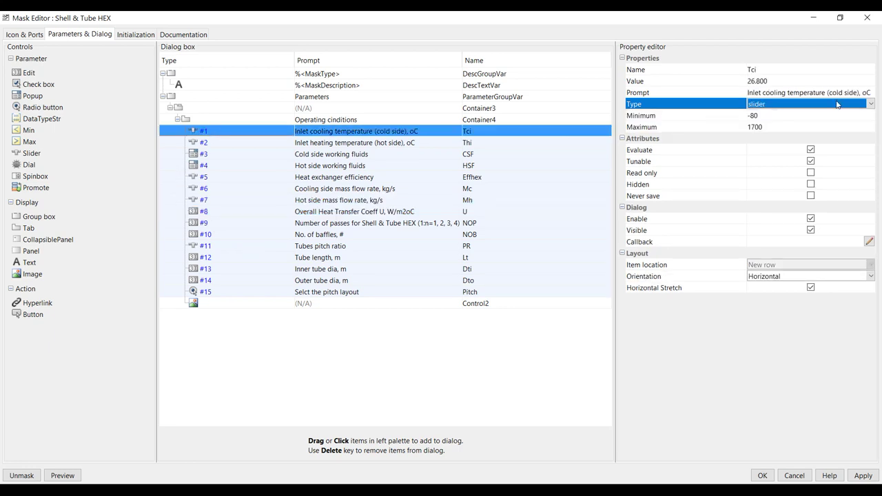
pyautogui.click(871, 104)
pyautogui.click(800, 116)
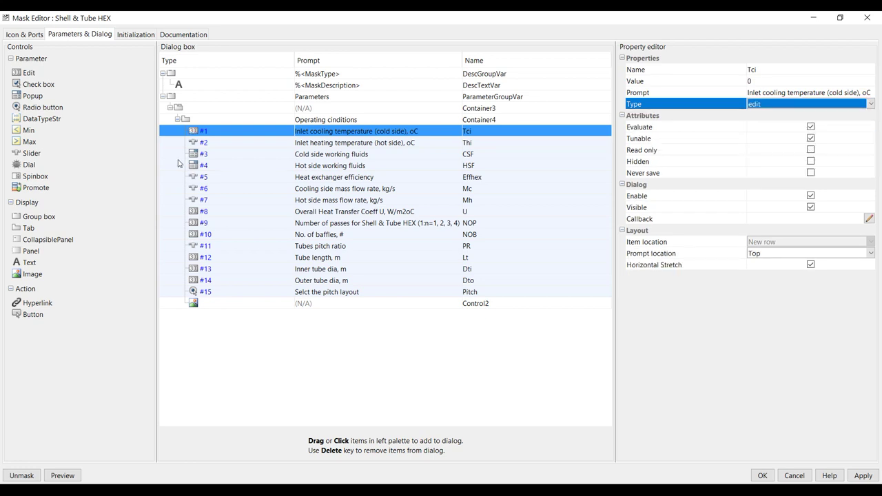
pyautogui.click(228, 144)
pyautogui.click(870, 104)
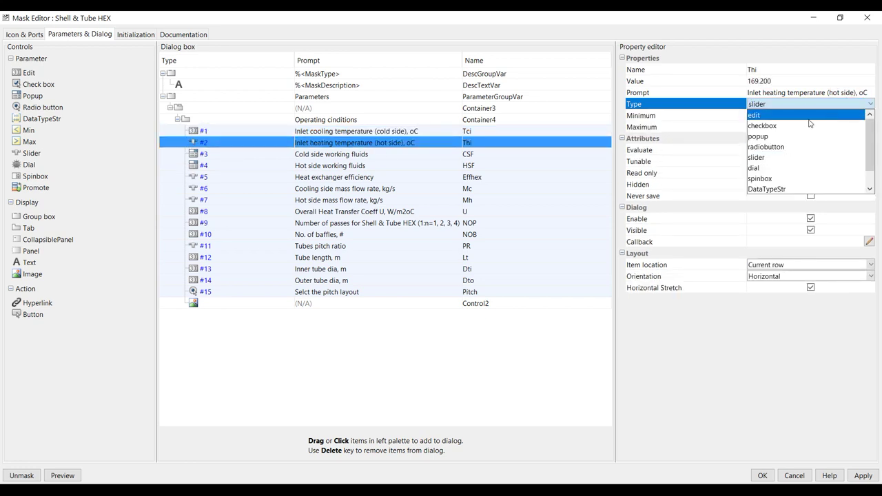
pyautogui.click(800, 116)
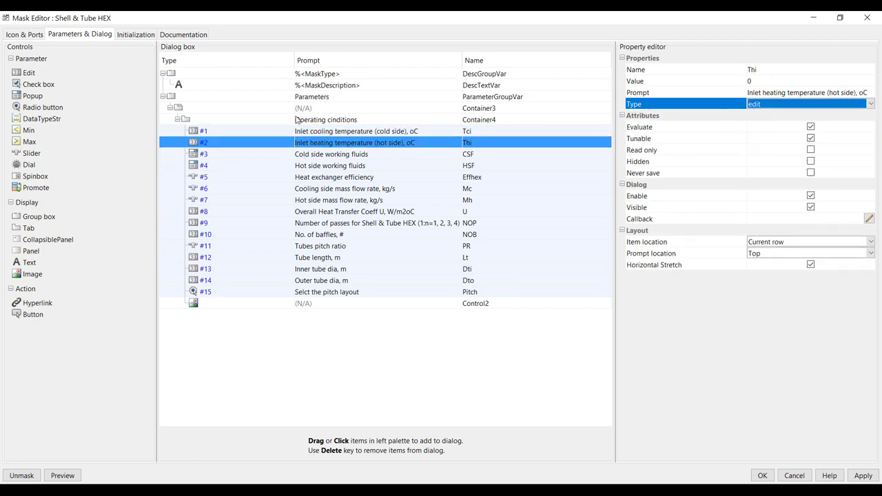
# - Change the control types of the heat exchanger efficiency (Effhex) and cooling side mass flow rate (Mc) parameters to edit
pyautogui.click(214, 178)
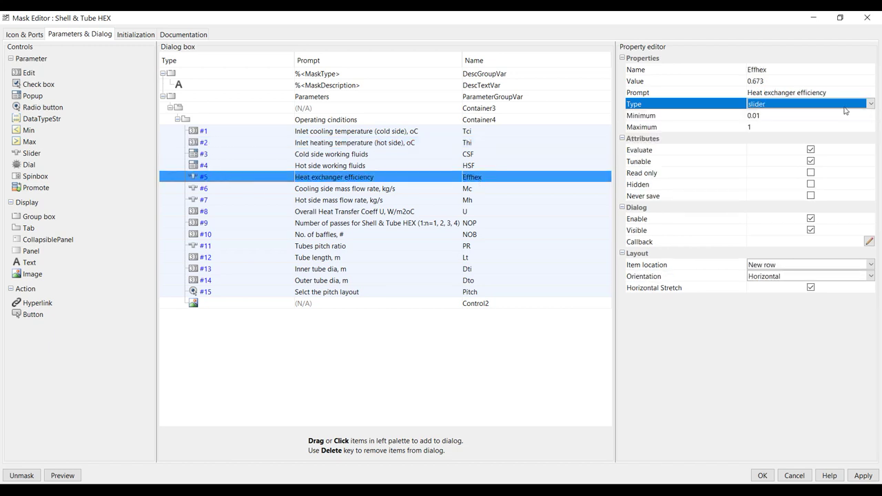
pyautogui.click(870, 104)
pyautogui.click(763, 119)
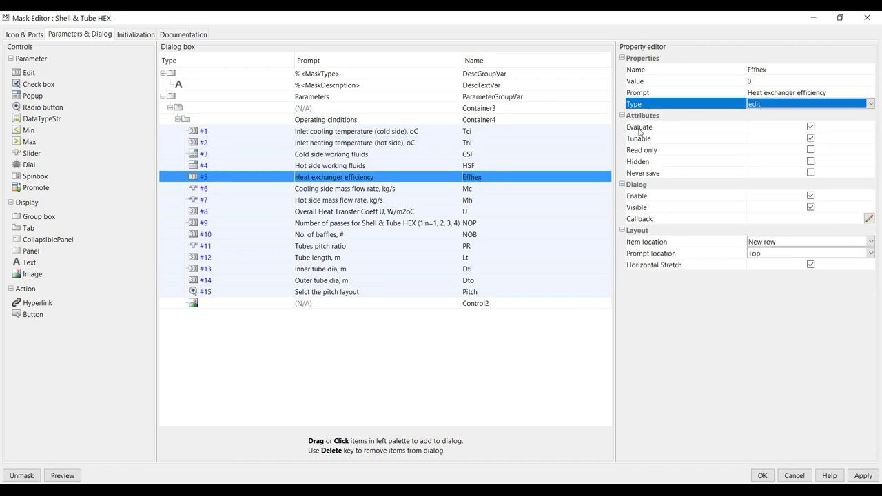
pyautogui.click(224, 191)
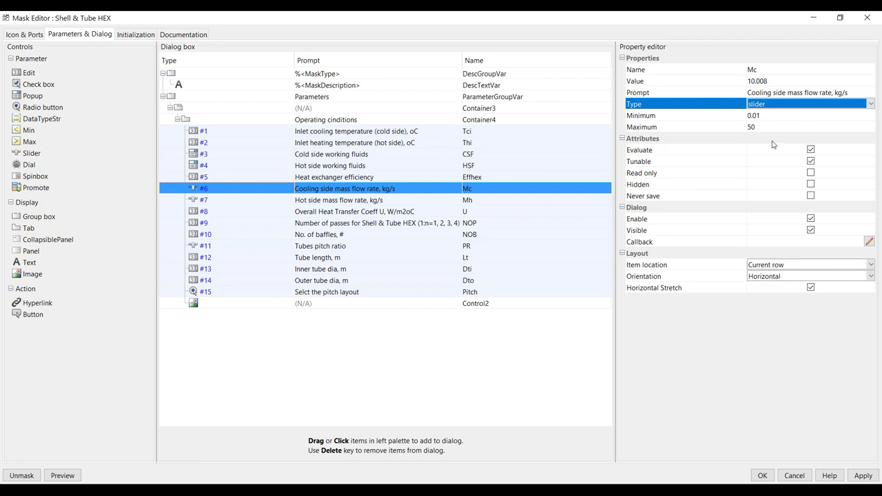
pyautogui.click(870, 104)
pyautogui.click(765, 116)
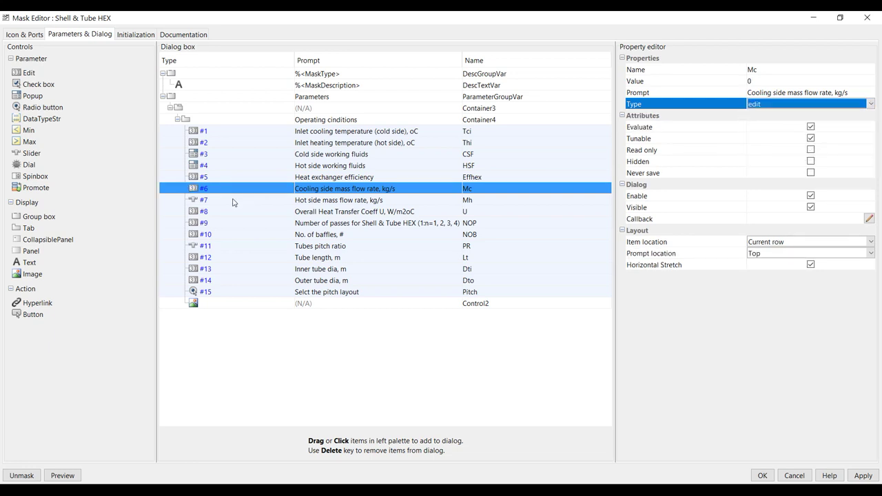
# - Change the control type of the hot side mass flow rate (Mh) parameter to edit and apply the mask changes
pyautogui.click(225, 202)
pyautogui.click(870, 105)
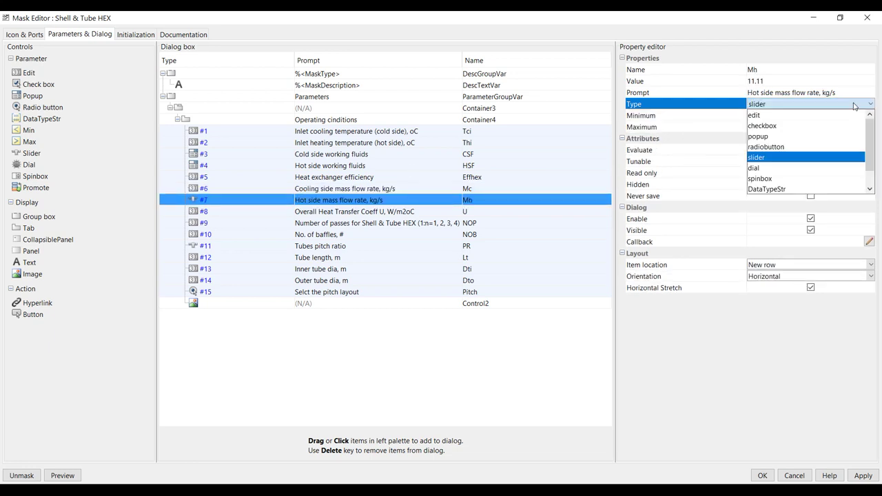
pyautogui.click(779, 117)
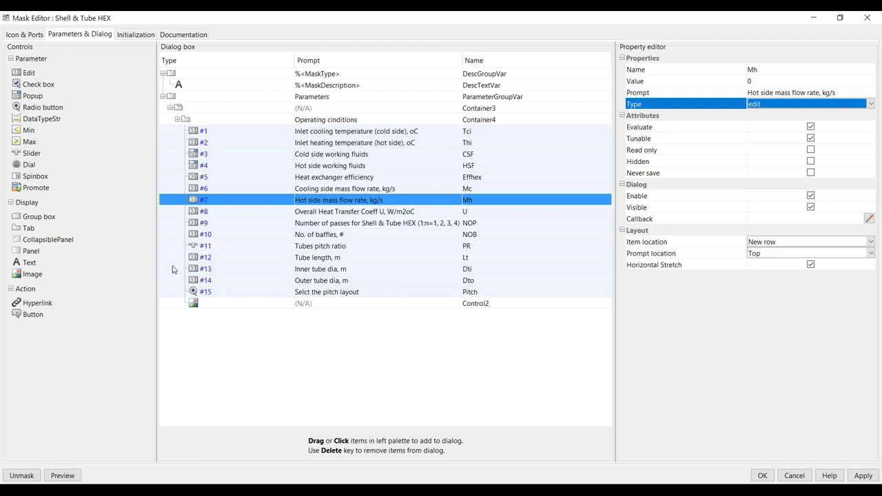
pyautogui.click(222, 248)
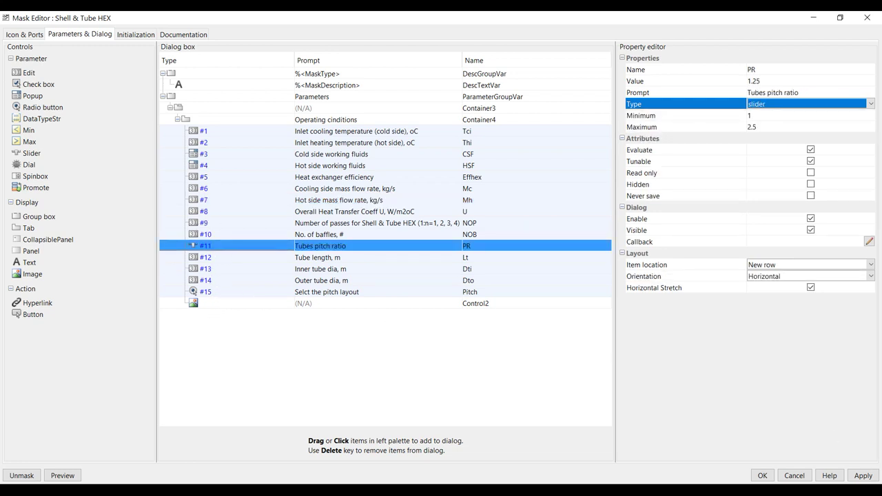
pyautogui.click(863, 474)
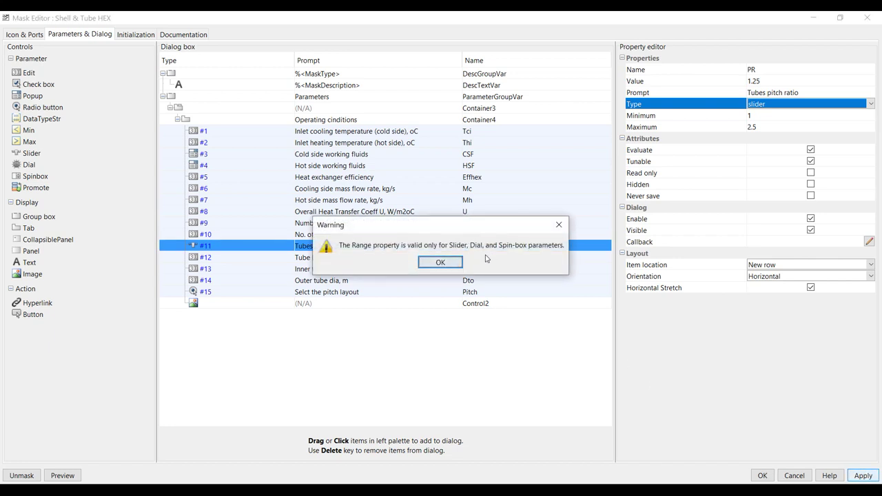
pyautogui.click(439, 261)
pyautogui.click(762, 474)
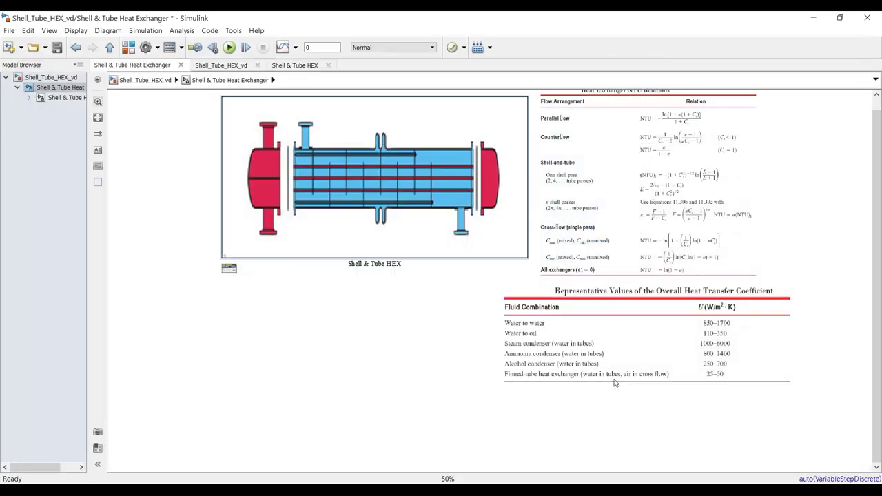
pyautogui.doubleClick(258, 113)
pyautogui.moveTo(193, 62); pyautogui.dragTo(439, 70)
pyautogui.moveTo(598, 123); pyautogui.dragTo(721, 123)
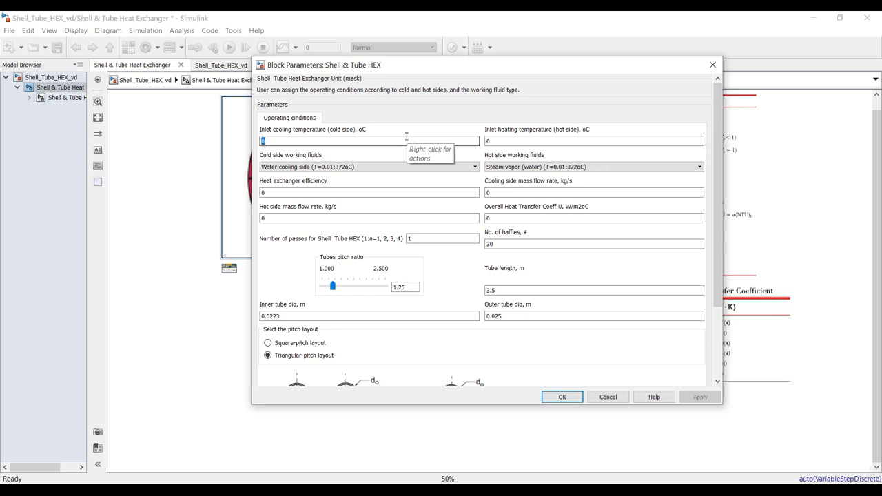
pyautogui.press('BackSpace')
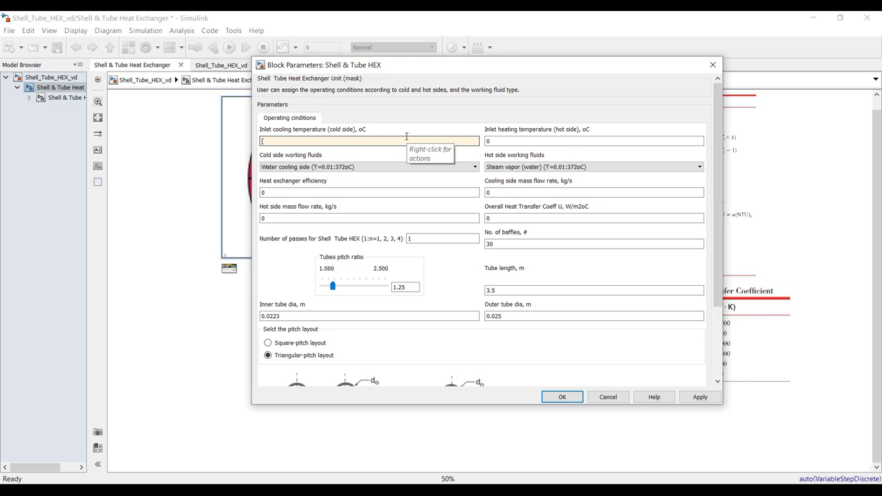
pyautogui.write(']')
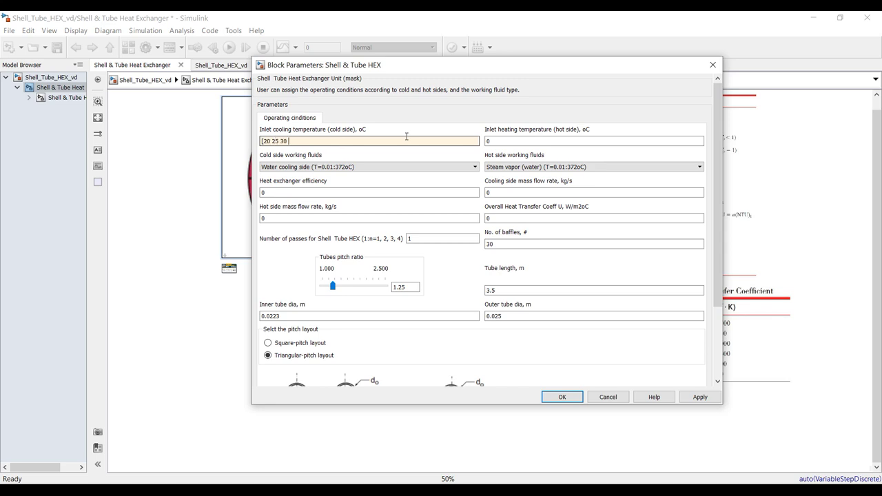
pyautogui.write('3')
# - Set the inlet heating temperature to 223 oC and the heat exchanger efficiency to 0.75
pyautogui.doubleClick(520, 139)
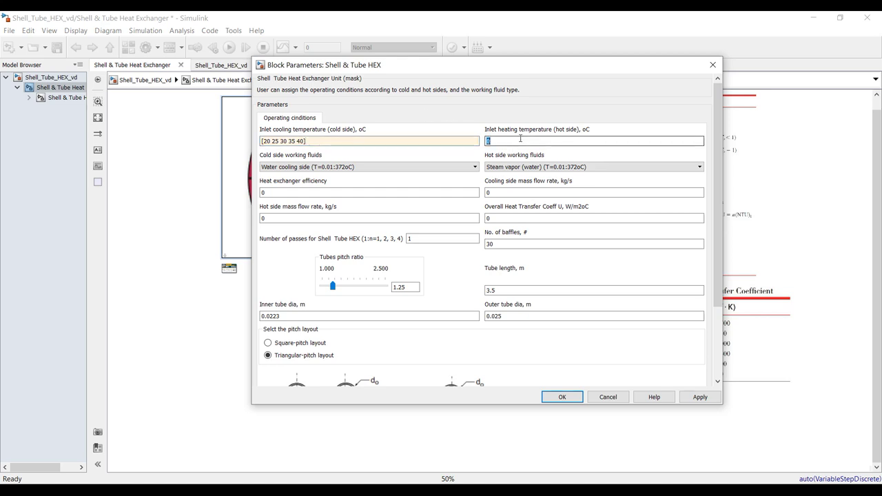
pyautogui.write('2')
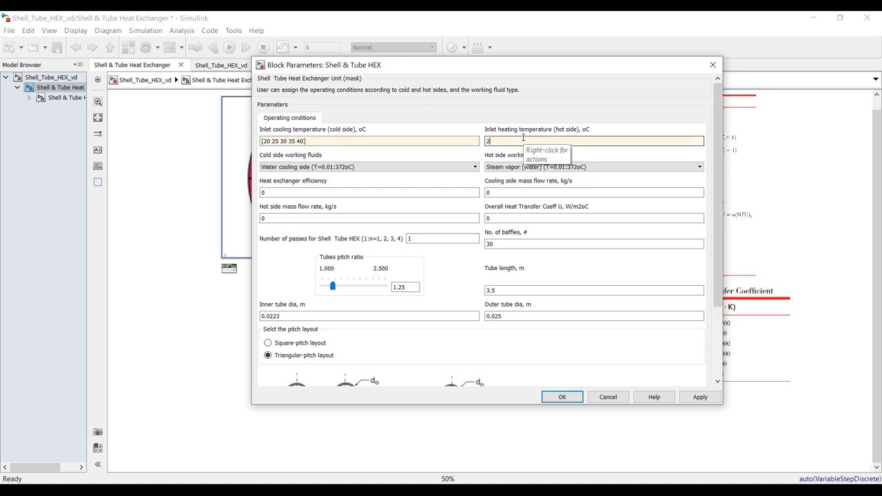
pyautogui.write('23')
pyautogui.doubleClick(318, 193)
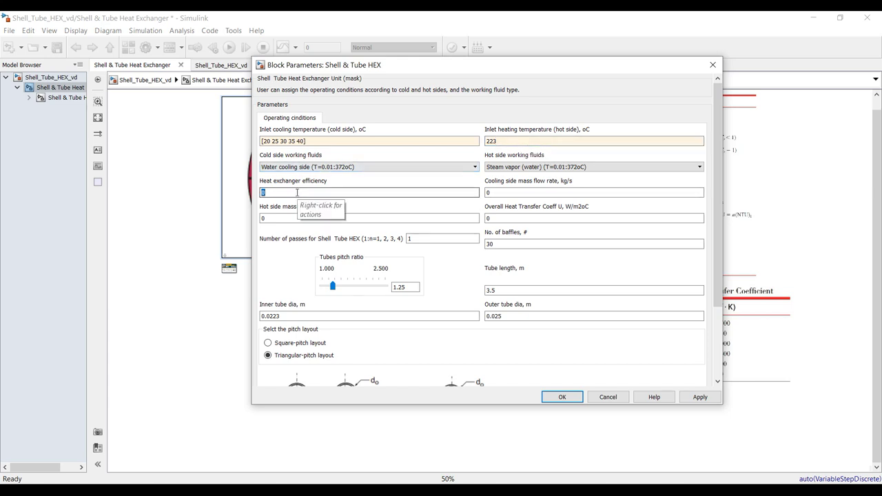
pyautogui.write('0')
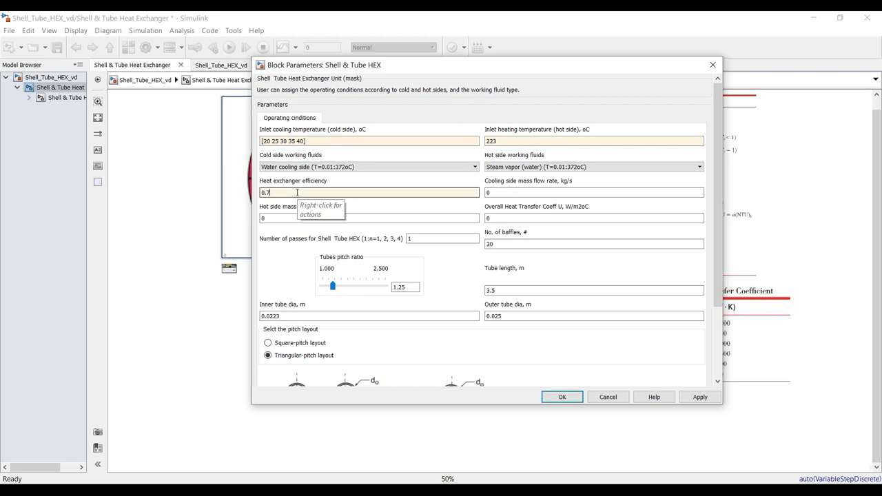
# - Set the cooling side mass flow rate to 5 kg/s and the hot side mass flow rate to 11 kg/s
pyautogui.doubleClick(520, 193)
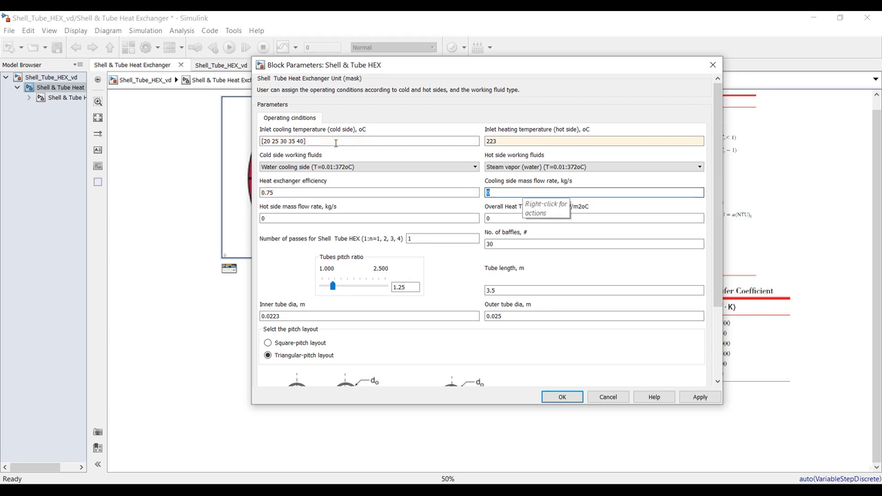
pyautogui.tripleClick(307, 141)
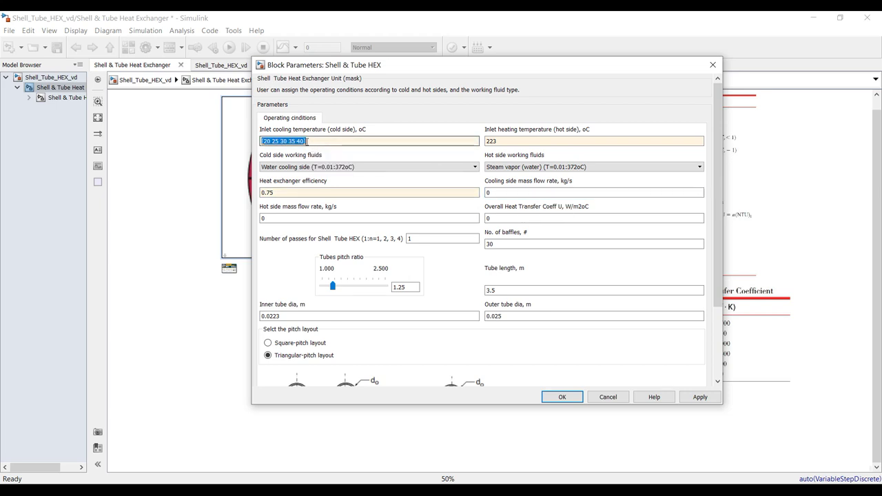
pyautogui.doubleClick(499, 193)
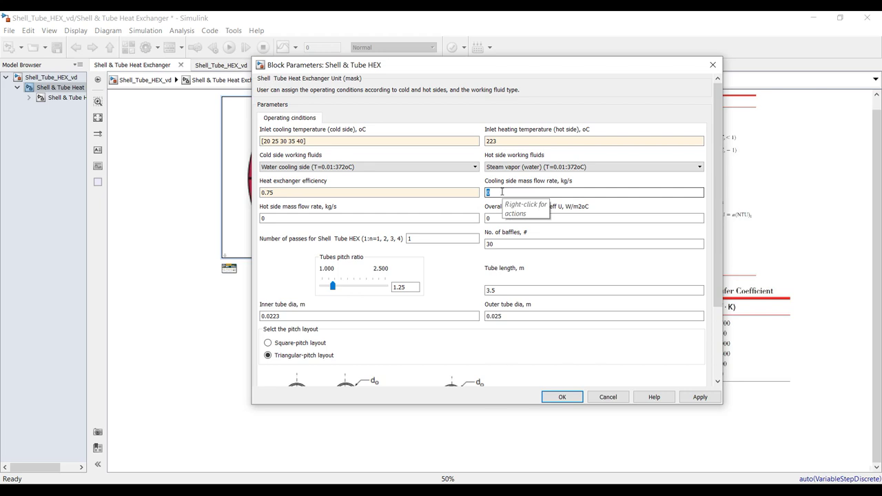
pyautogui.write('5')
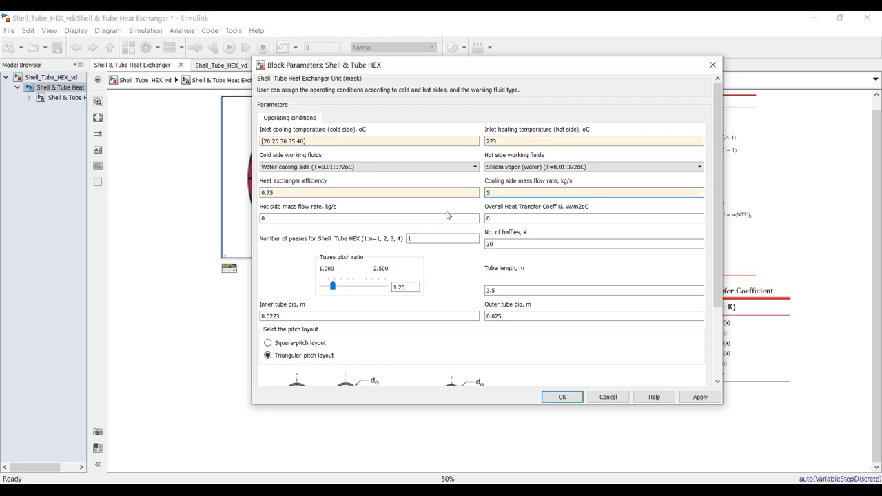
pyautogui.doubleClick(322, 219)
pyautogui.write('11')
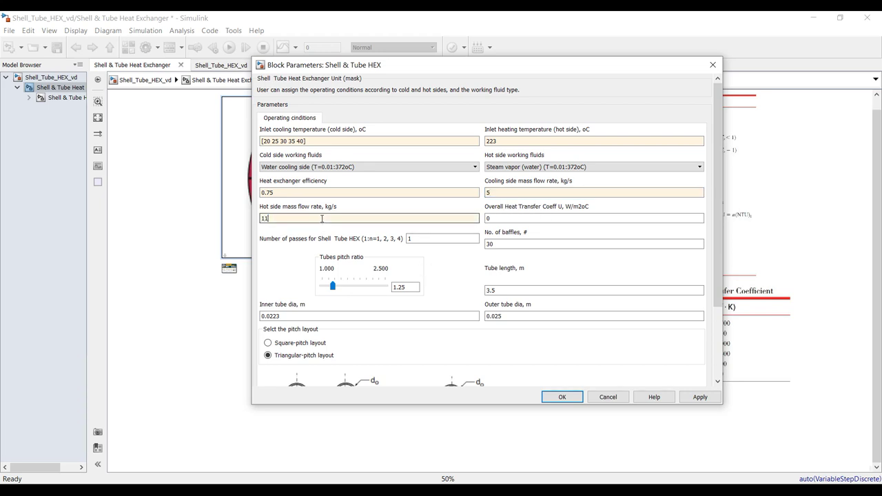
# - Set the Overall Heat Transfer Coeff U to 3000 W/m2oC
pyautogui.doubleClick(518, 217)
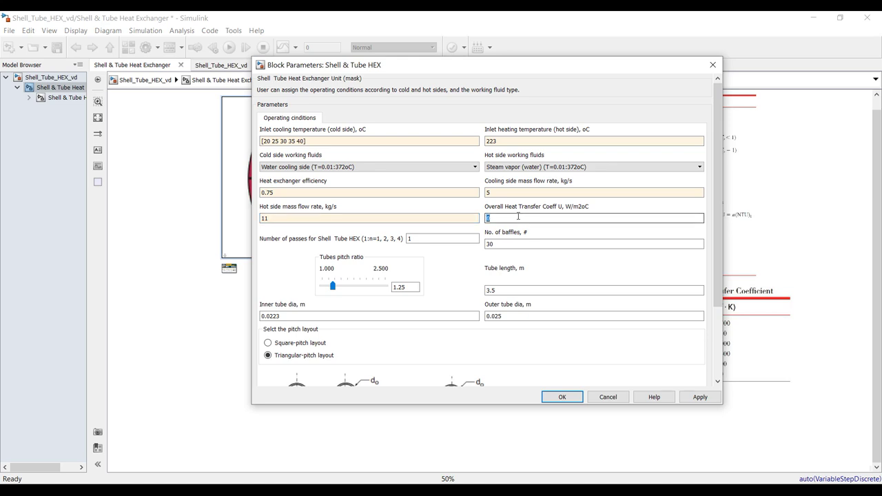
pyautogui.write('3000')
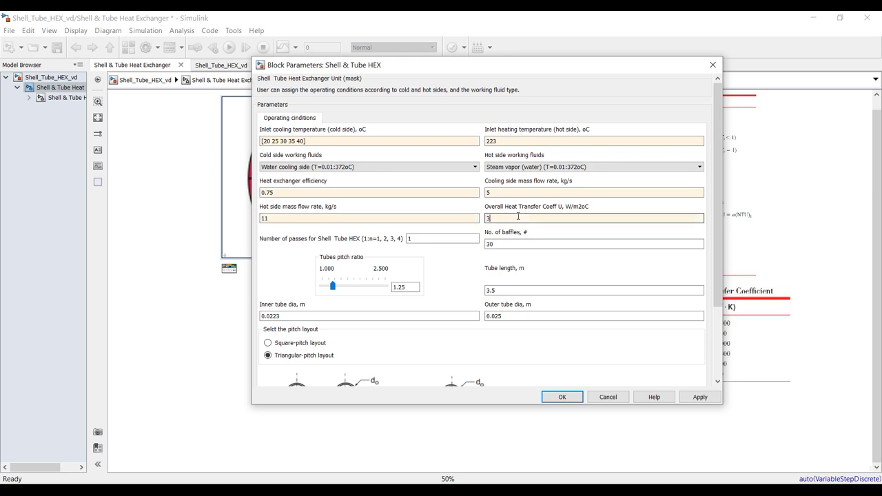
pyautogui.doubleClick(415, 239)
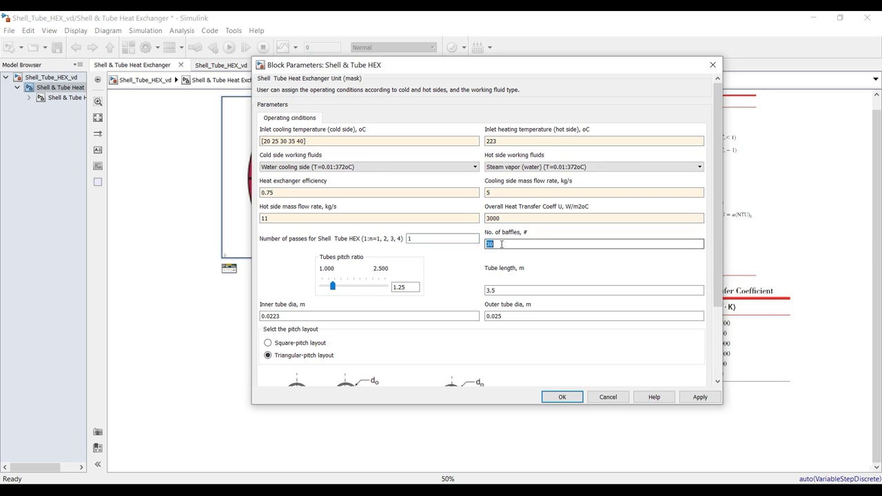
pyautogui.doubleClick(412, 286)
pyautogui.press('Tab')
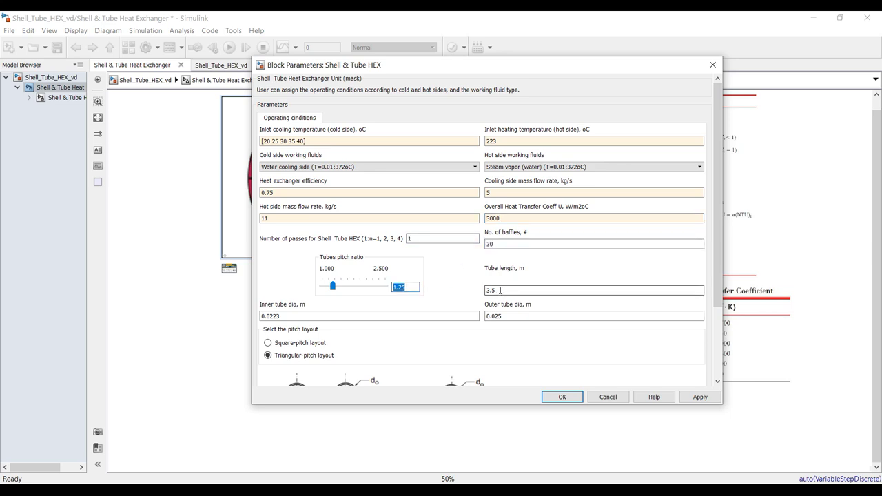
# - Apply the Shell & Tube HEX block parameters and save the model
pyautogui.moveTo(719, 260)
pyautogui.mouseDown()
pyautogui.moveTo(714, 349)
pyautogui.moveTo(717, 261)
pyautogui.mouseUp()
pyautogui.click(700, 397)
pyautogui.click(561, 397)
pyautogui.click(56, 47)
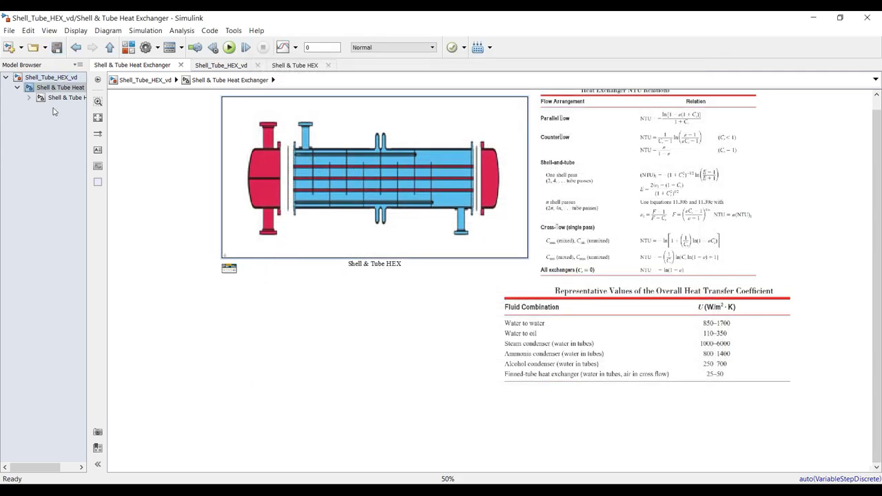
# - Open the Shell & Tube HEX subsystem and run the simulation
pyautogui.click(60, 99)
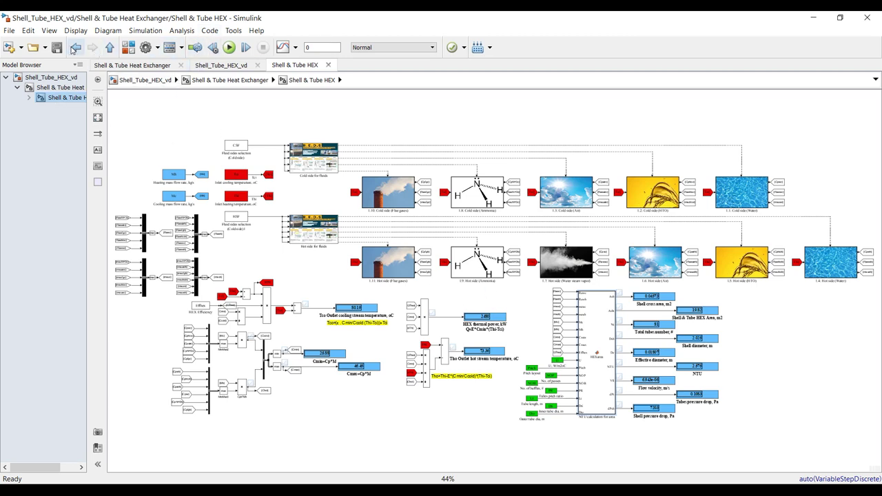
pyautogui.click(229, 48)
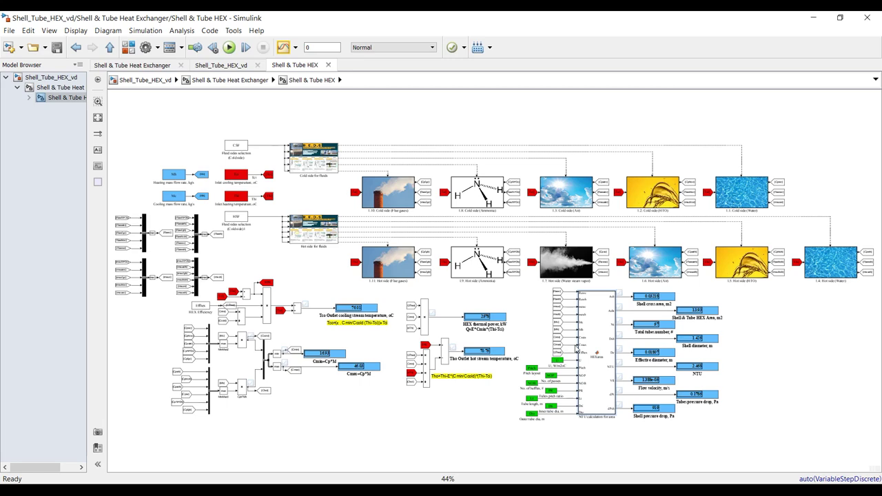
# - Examine the thermal power, outlet temperature and heat exchanger sizing displays, and check the output variables in the MATLAB workspace
pyautogui.scroll(5, 678, 344)
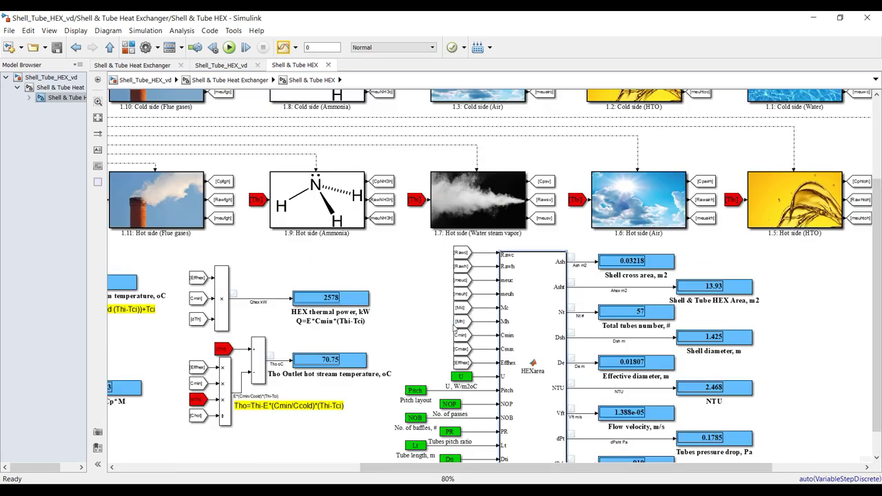
pyautogui.scroll(5, 363, 314)
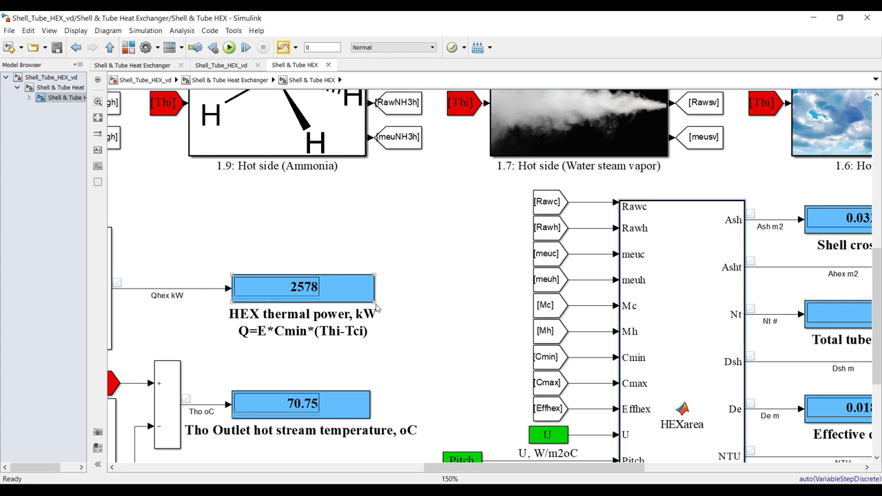
pyautogui.click(370, 281)
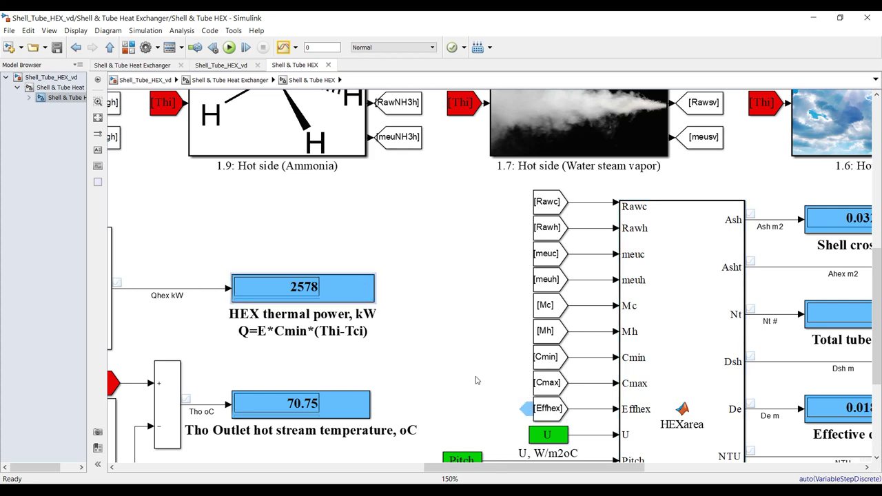
pyautogui.scroll(-3, 379, 273)
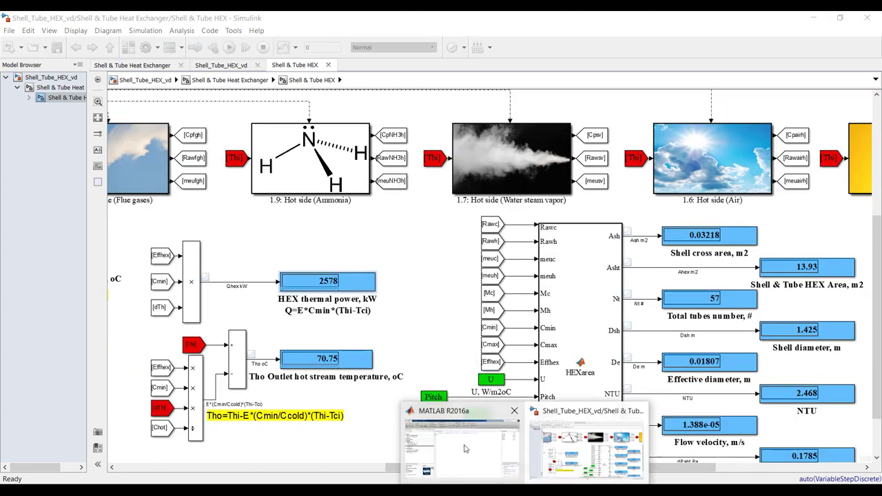
pyautogui.click(462, 422)
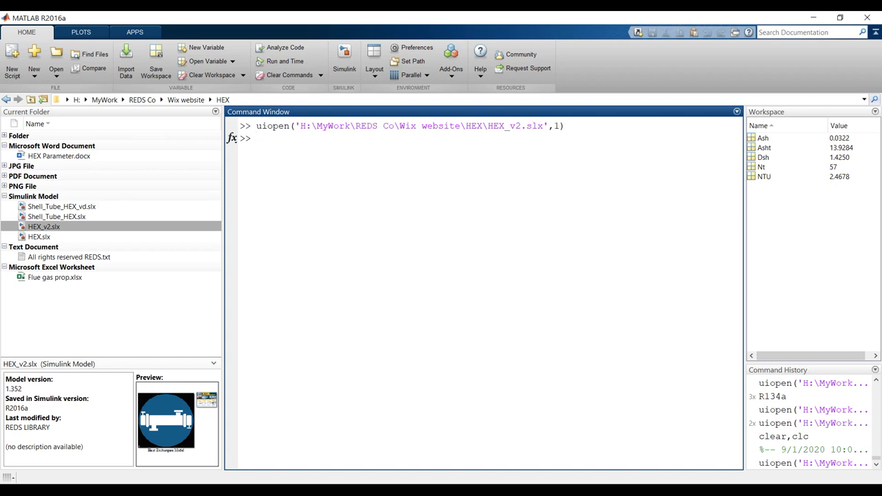
pyautogui.click(586, 438)
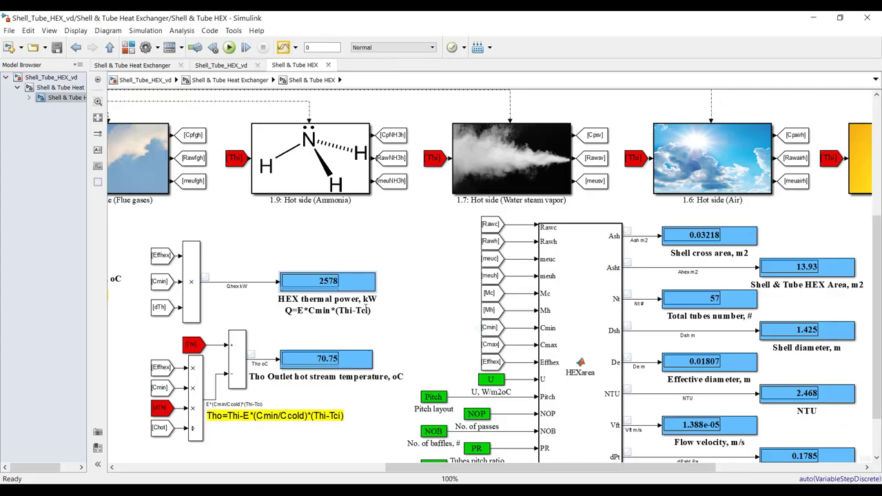
pyautogui.scroll(-2, 403, 326)
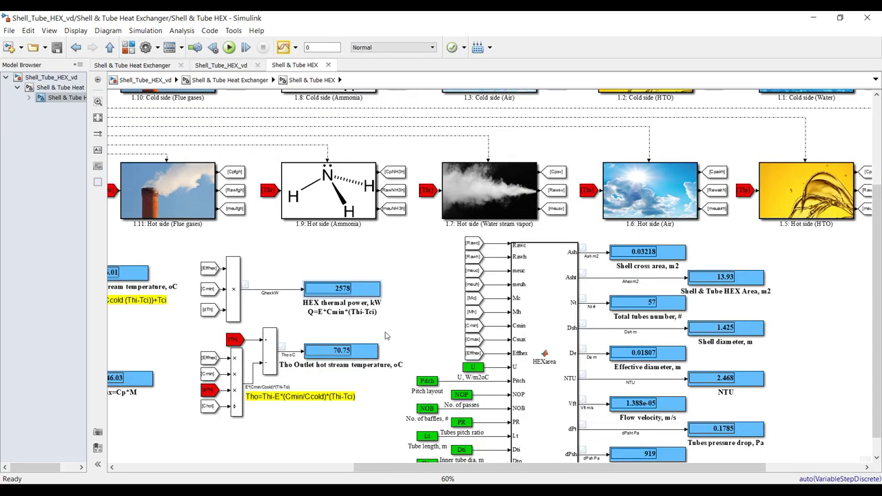
pyautogui.scroll(3, 191, 316)
pyautogui.scroll(1, 189, 240)
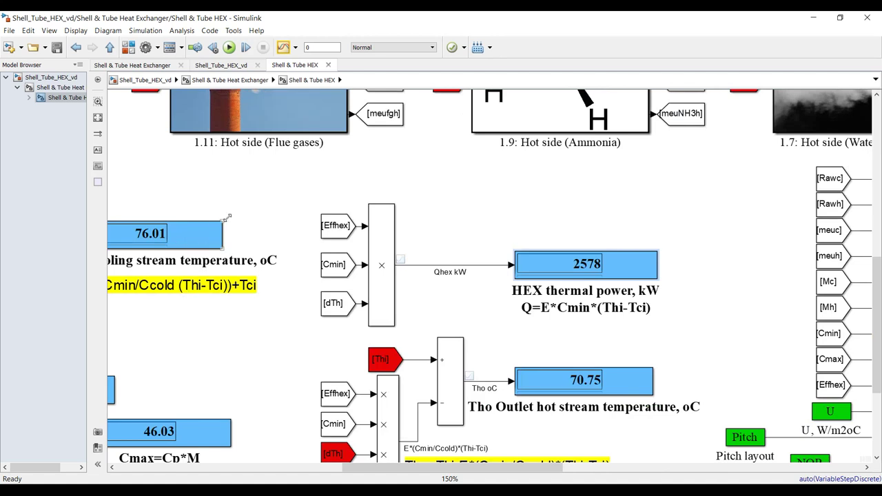
# - Enlarge the Tco outlet cooling stream temperature display to fit two rows of values
pyautogui.moveTo(227, 218); pyautogui.dragTo(292, 250)
pyautogui.scroll(-3, 507, 260)
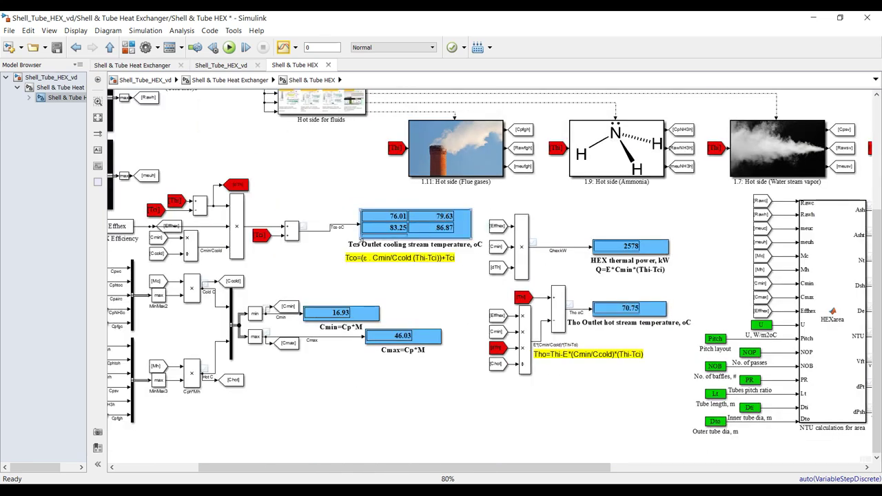
pyautogui.moveTo(361, 240); pyautogui.dragTo(394, 246)
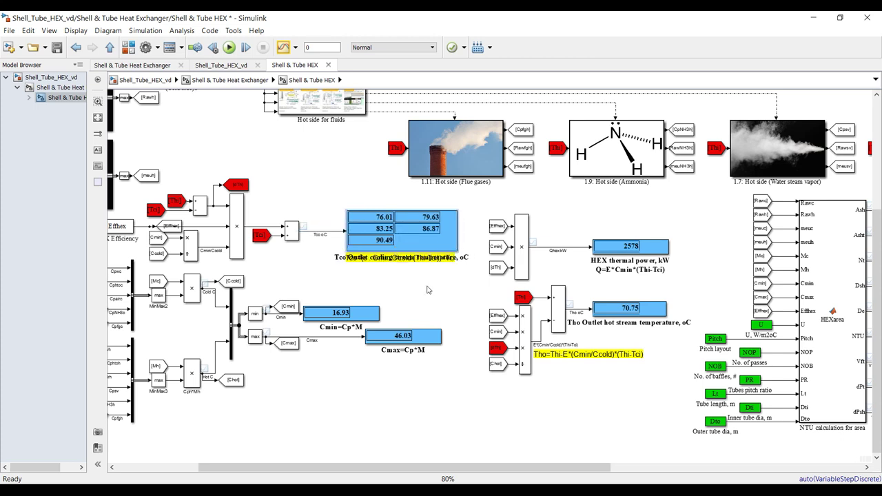
pyautogui.hotkey('ctrl', 'z')
pyautogui.hotkey('ctrl', 'z')
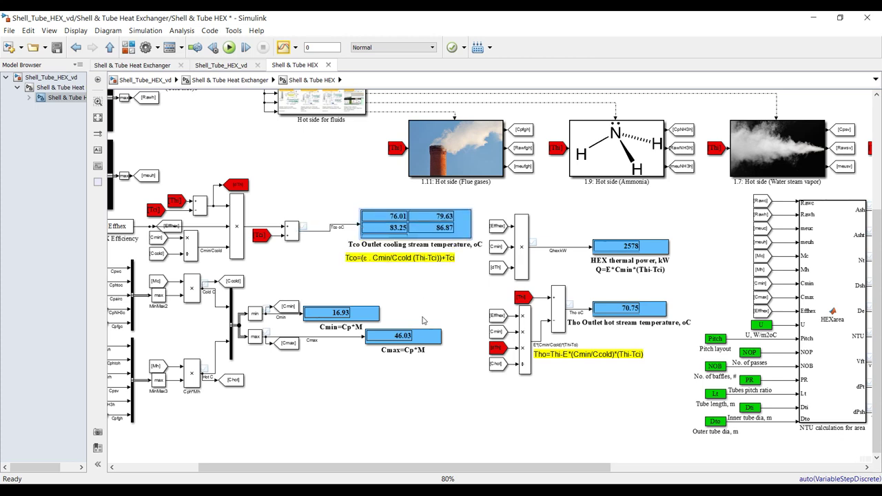
# - Undo the Tco display enlargement and add a To Workspace block branched from the Tco signal above the display
pyautogui.hotkey('ctrl', 'z')
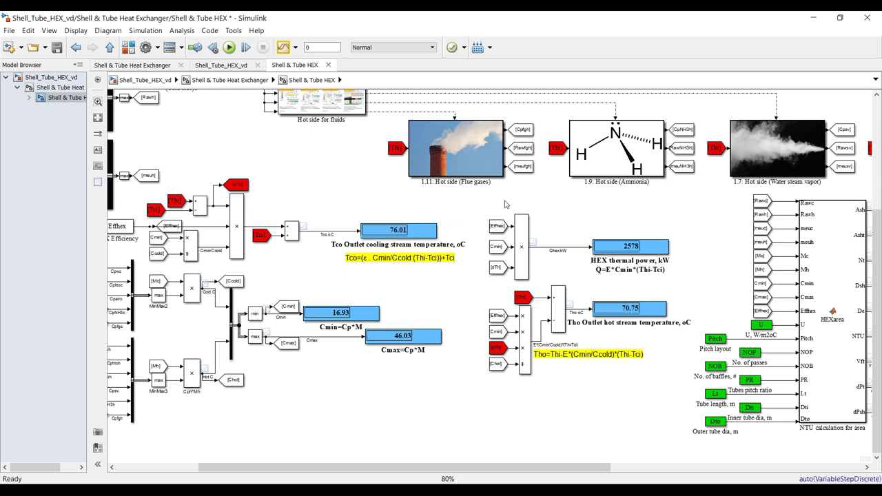
pyautogui.click(130, 47)
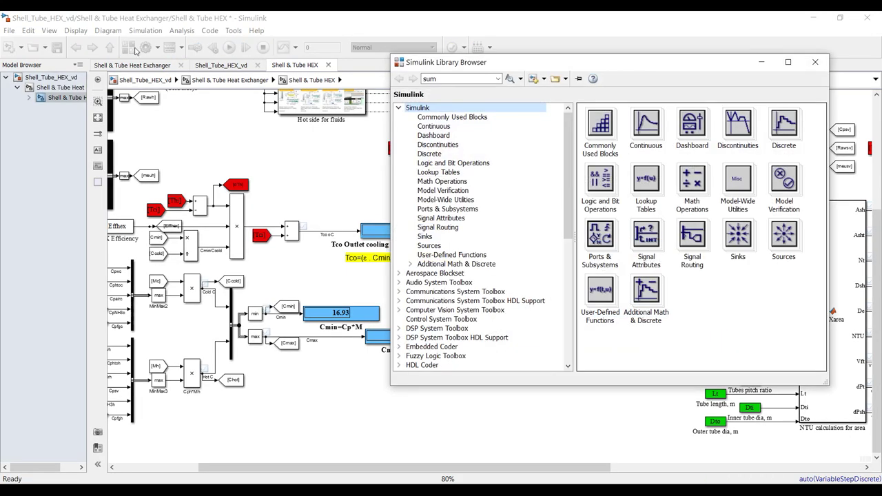
pyautogui.click(424, 236)
pyautogui.click(684, 205)
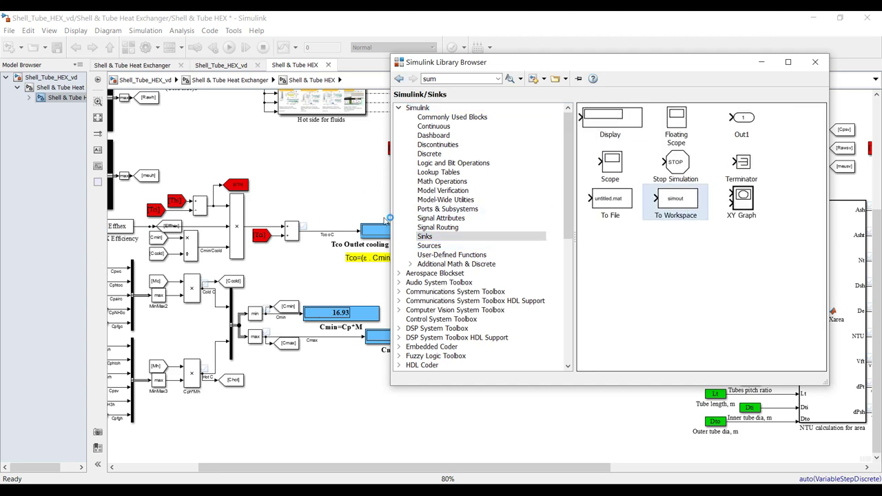
pyautogui.moveTo(386, 217)
pyautogui.mouseDown()
pyautogui.moveTo(411, 207)
pyautogui.moveTo(339, 185)
pyautogui.moveTo(388, 210)
pyautogui.mouseUp()
pyautogui.scroll(3, 412, 221)
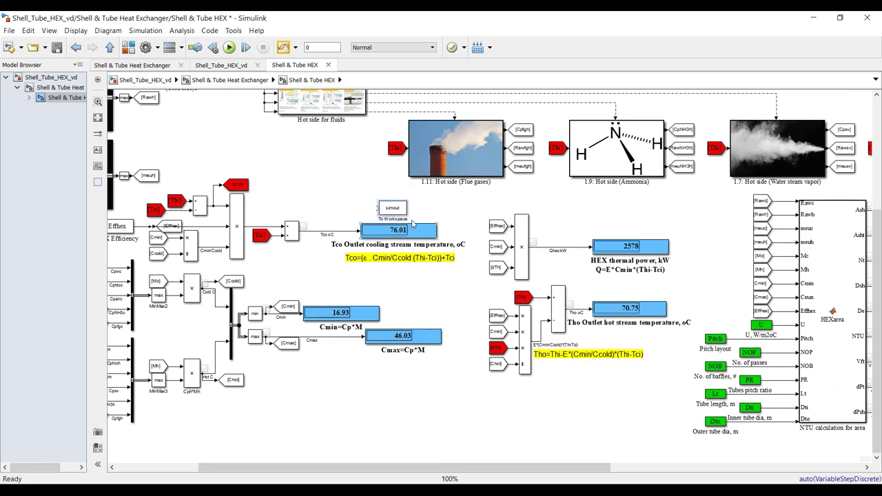
pyautogui.moveTo(276, 240); pyautogui.dragTo(355, 198)
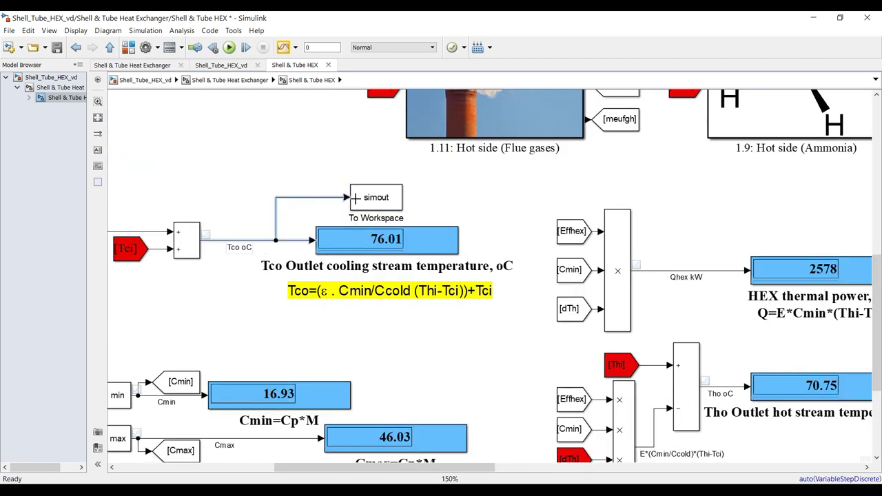
pyautogui.click(376, 216)
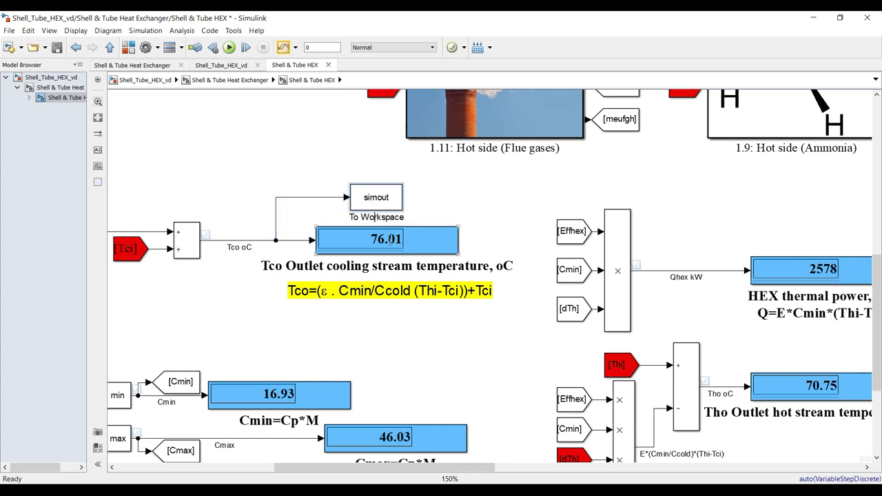
# - Set the new To Workspace block's variable name to Tco and its save format to Array
pyautogui.doubleClick(364, 207)
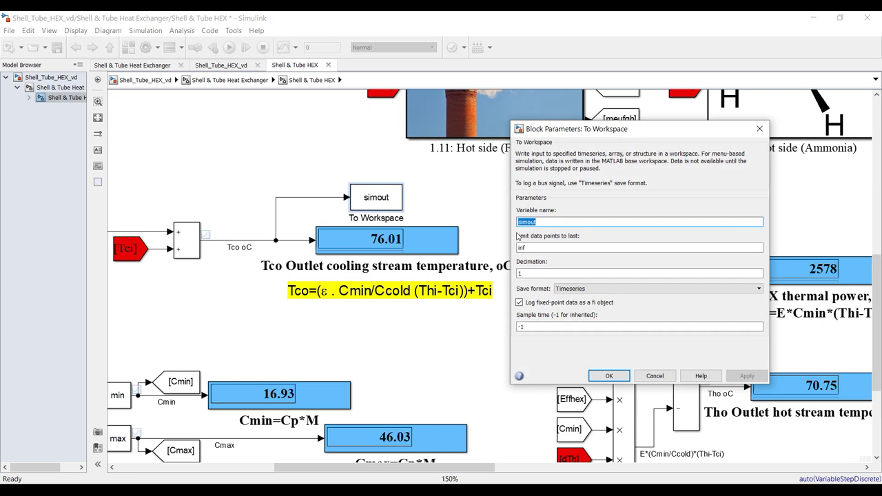
pyautogui.write('Tco')
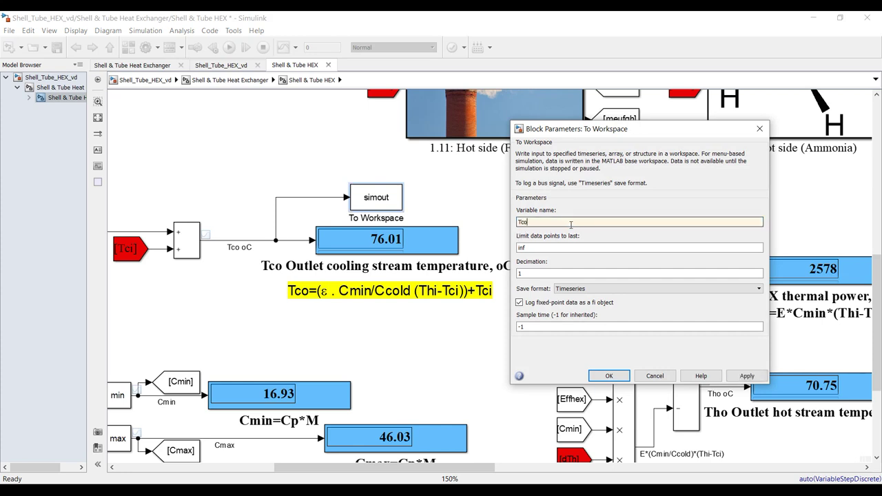
pyautogui.click(593, 289)
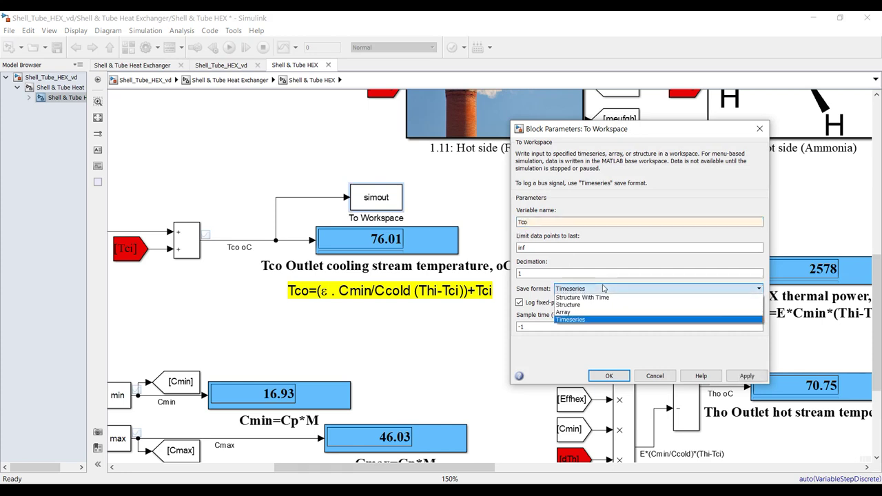
pyautogui.click(586, 312)
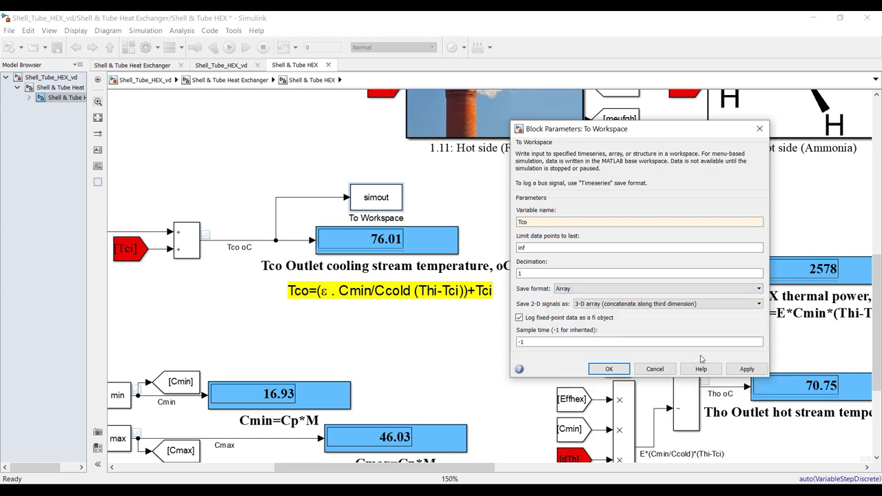
pyautogui.click(747, 369)
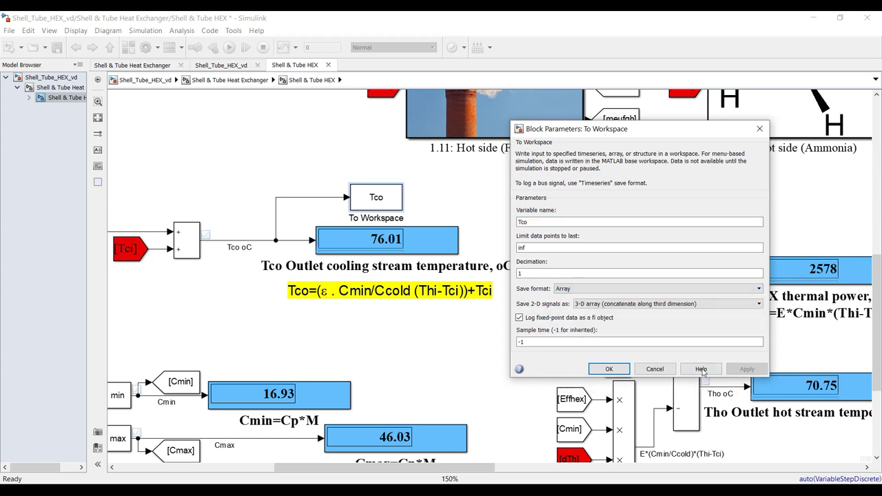
pyautogui.click(609, 369)
# - Copy the Tco To Workspace block above the Cmin display, branch the Cmin signal to it, and name its variable Cmin
pyautogui.scroll(-1, 463, 239)
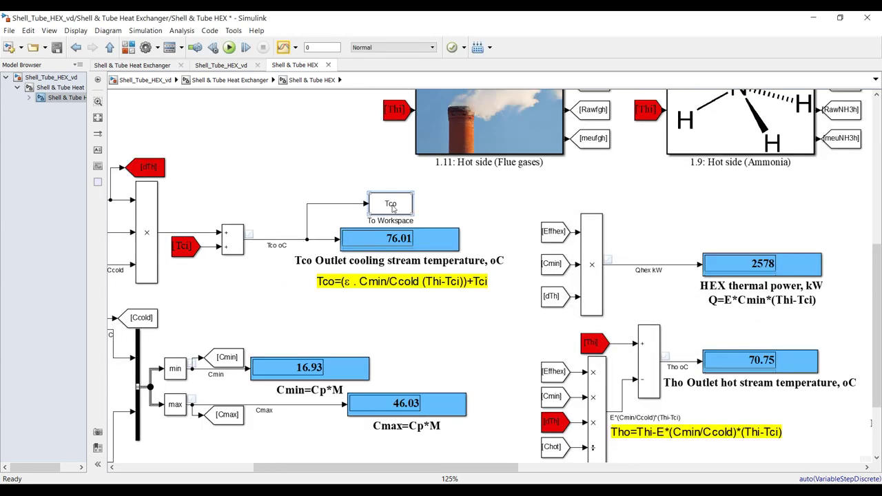
pyautogui.moveTo(395, 213); pyautogui.dragTo(298, 334)
pyautogui.moveTo(193, 357); pyautogui.dragTo(275, 329)
pyautogui.doubleClick(307, 335)
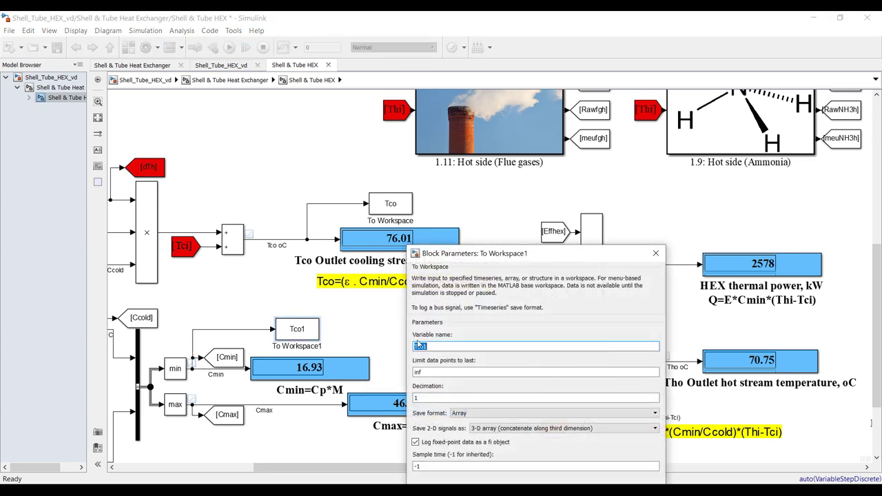
pyautogui.write('Cmin')
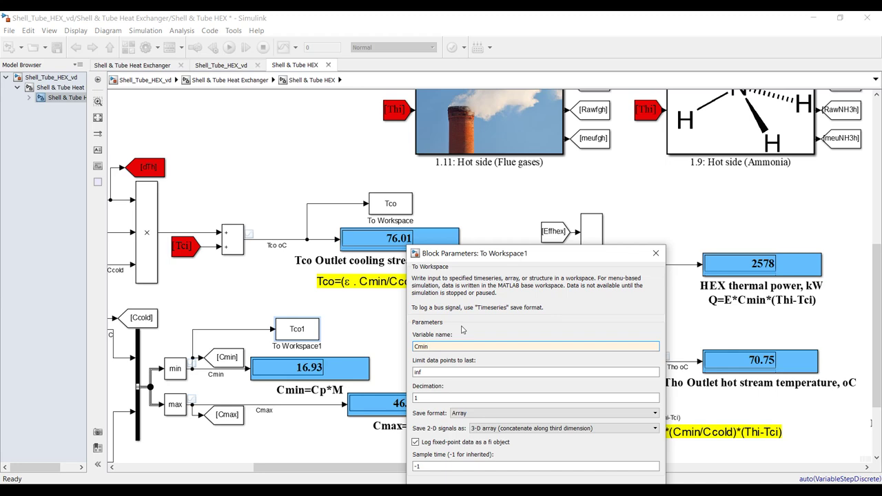
pyautogui.press('Return')
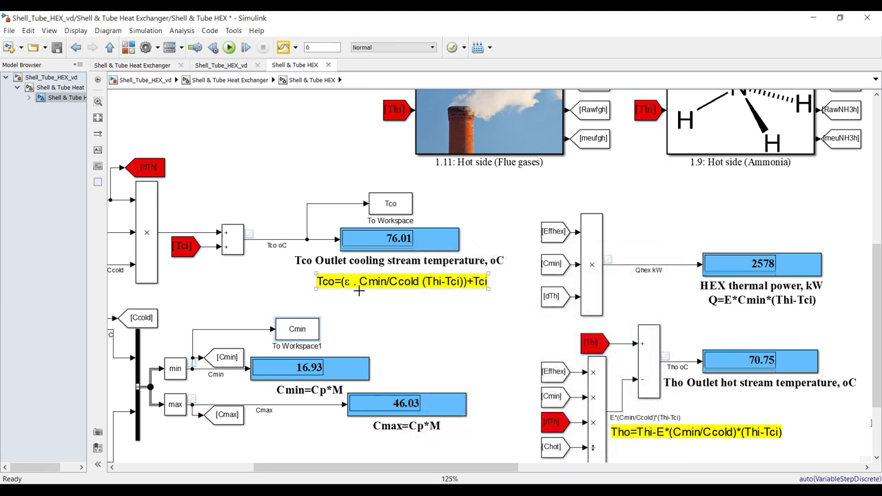
# - Copy the Cmin To Workspace block below the Cmax tag, connect it to the Cmax signal, and name its variable Cmax
pyautogui.scroll(-3, 348, 288)
pyautogui.scroll(3, 335, 339)
pyautogui.moveTo(317, 255); pyautogui.dragTo(265, 368)
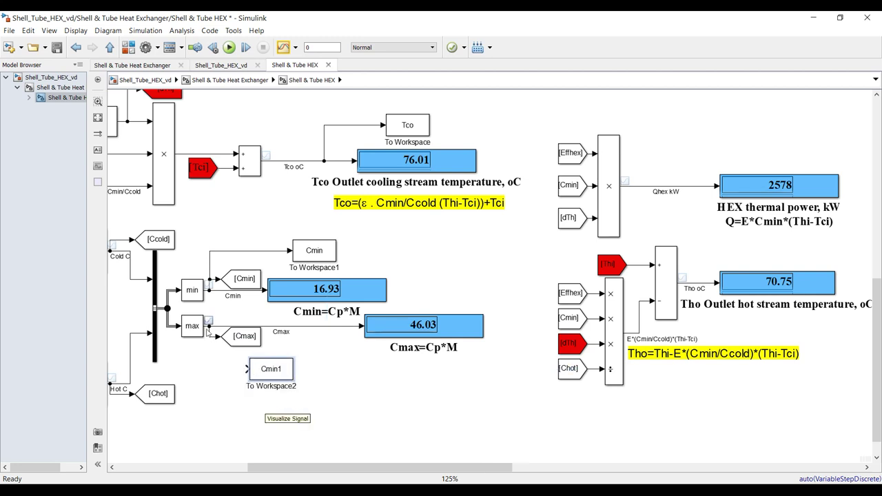
pyautogui.moveTo(210, 336); pyautogui.dragTo(253, 370)
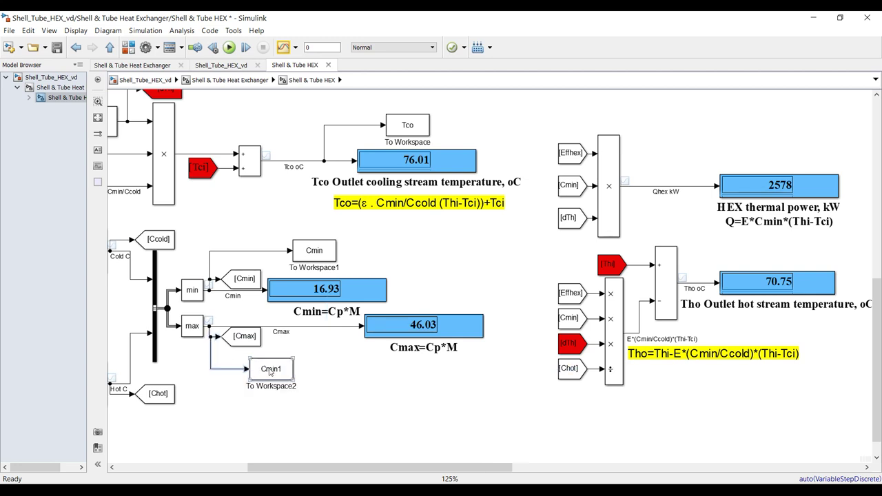
pyautogui.doubleClick(270, 370)
pyautogui.write('Cmax')
pyautogui.press('Return')
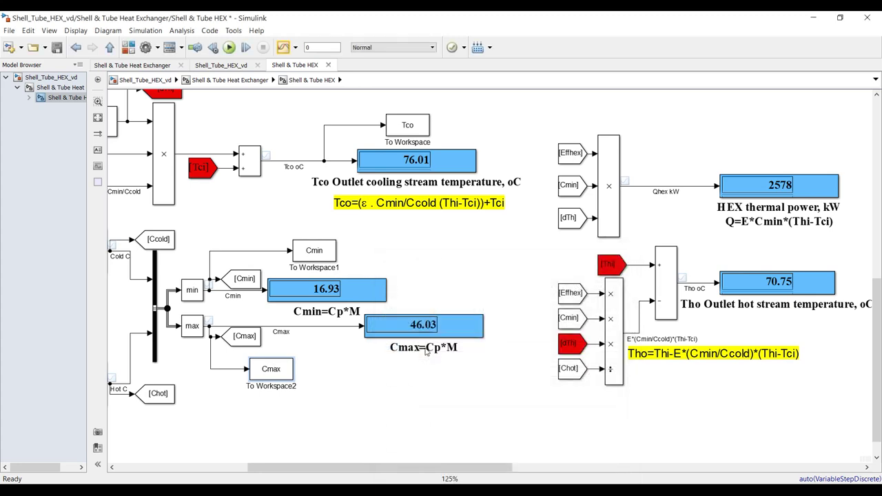
# - Copy the Tco To Workspace block above the HEX thermal power display, connect it to that signal, and name its variable Qhex
pyautogui.scroll(-2, 312, 256)
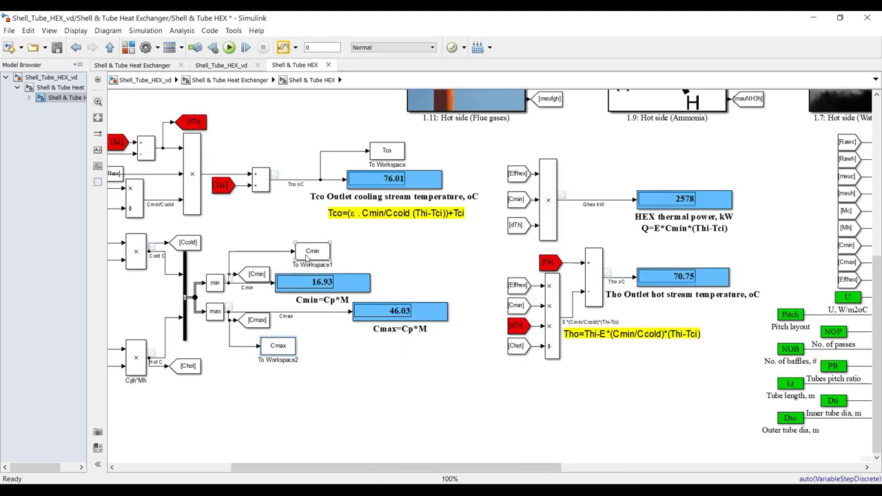
pyautogui.moveTo(388, 153); pyautogui.dragTo(686, 178)
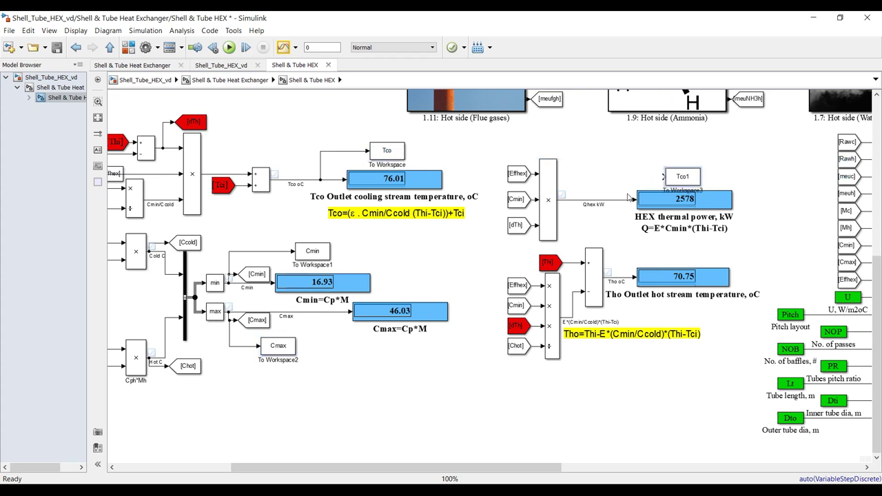
pyautogui.moveTo(619, 201); pyautogui.dragTo(689, 174)
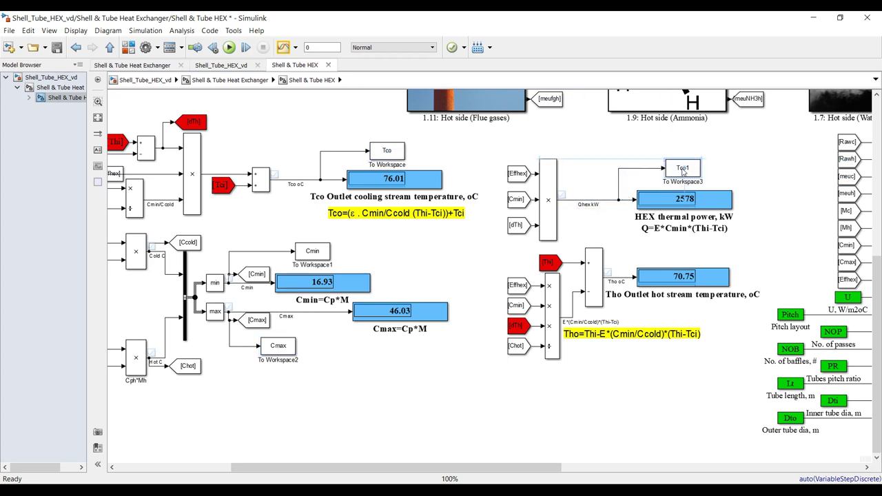
pyautogui.doubleClick(684, 168)
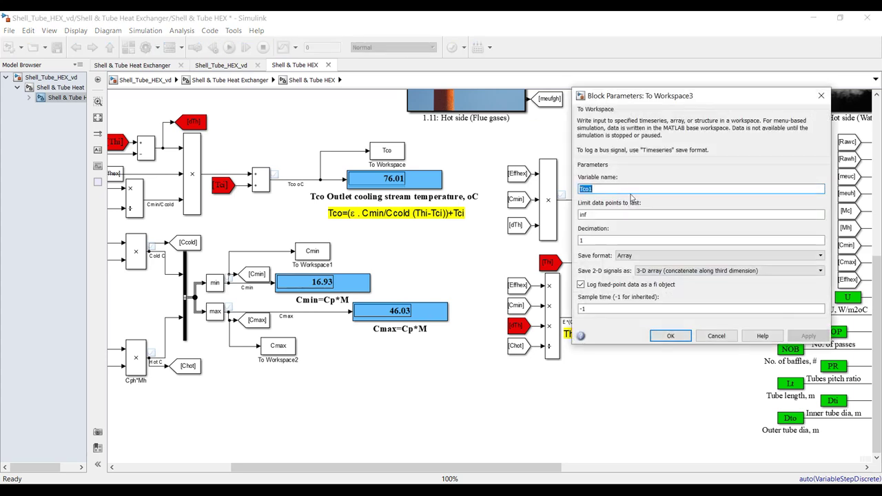
pyautogui.write('Qhex')
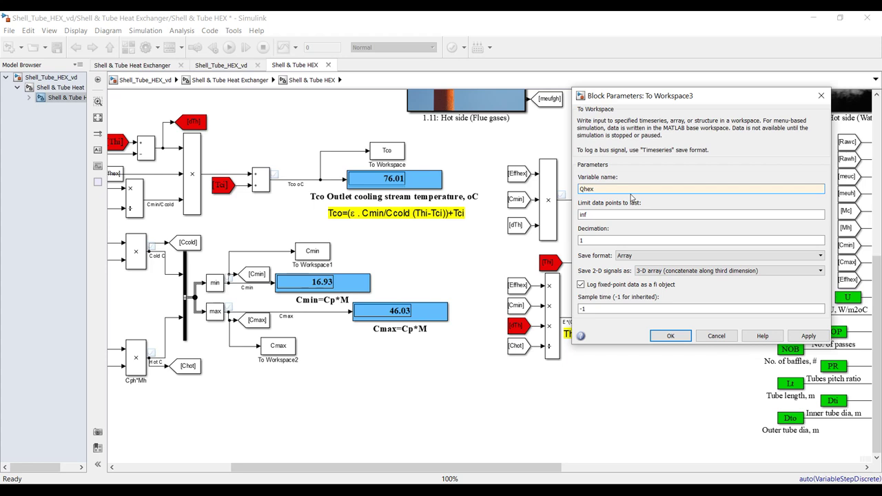
pyautogui.click(674, 335)
# - Copy the Qhex To Workspace block above the outlet hot stream temperature display, connect it to that signal, and name its variable Tho
pyautogui.moveTo(682, 169); pyautogui.dragTo(679, 255)
pyautogui.moveTo(623, 277); pyautogui.dragTo(680, 261)
pyautogui.doubleClick(679, 252)
pyautogui.write('T')
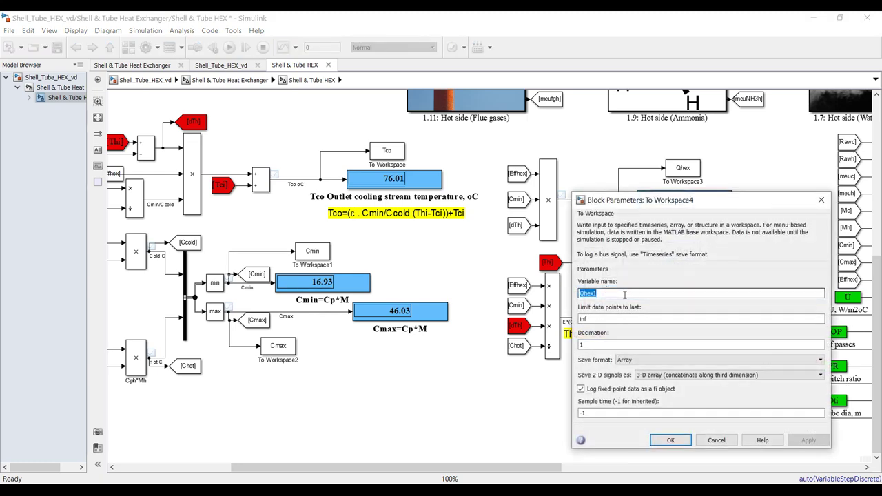
pyautogui.write('ho')
pyautogui.press('Return')
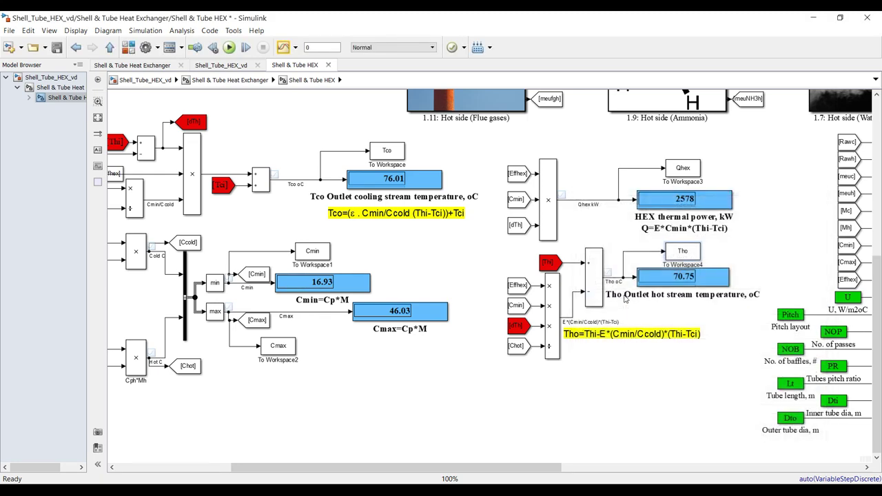
# - Copy the Qhex To Workspace block beside the HEXarea outputs, connect it to the Asht area signal, and name its variable Ahex
pyautogui.scroll(-3, 801, 181)
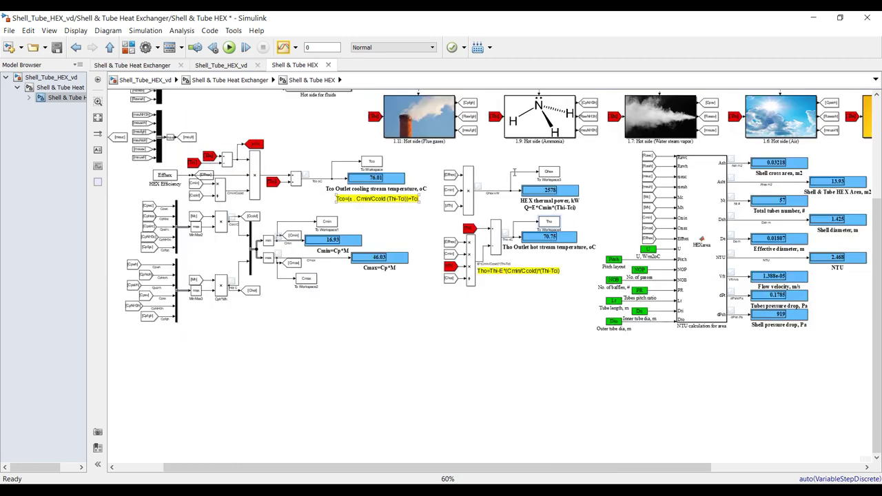
pyautogui.scroll(5, 793, 168)
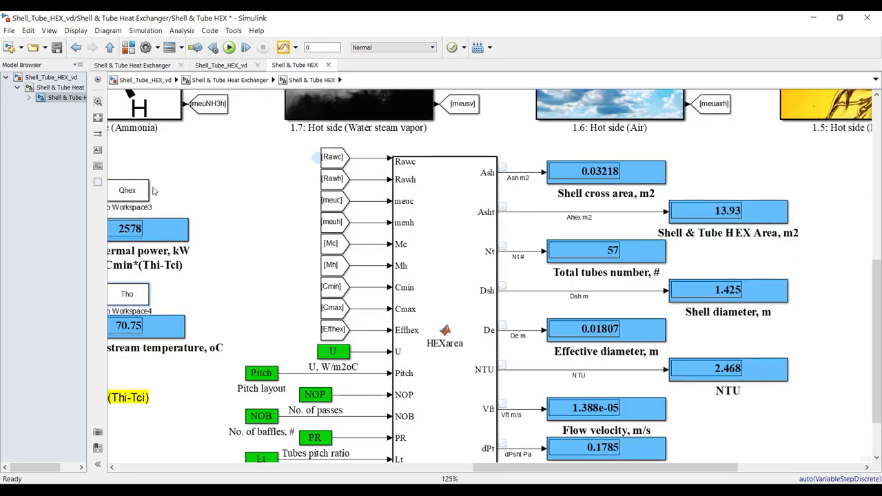
pyautogui.moveTo(140, 195); pyautogui.dragTo(775, 177)
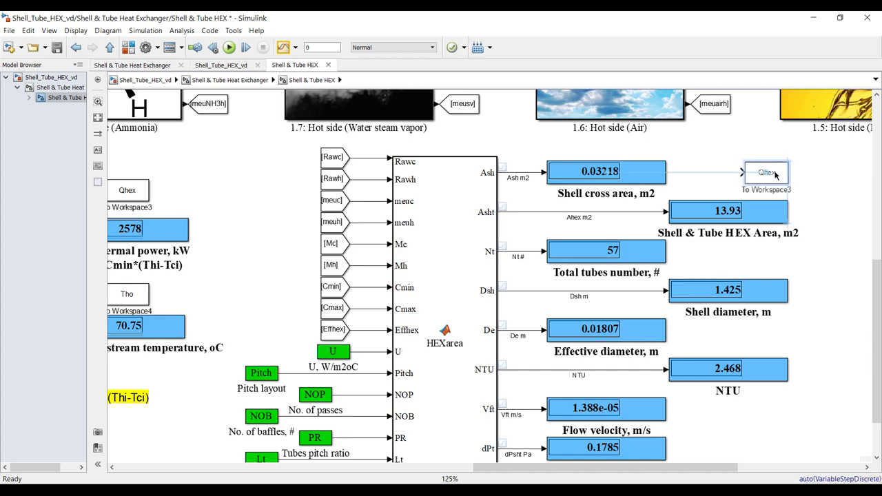
pyautogui.moveTo(660, 212); pyautogui.dragTo(742, 176)
pyautogui.doubleClick(755, 178)
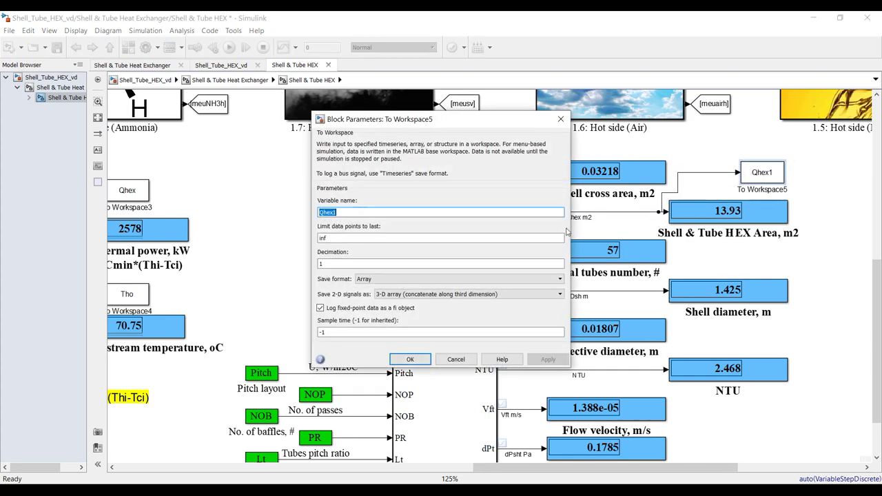
pyautogui.write('Ahex')
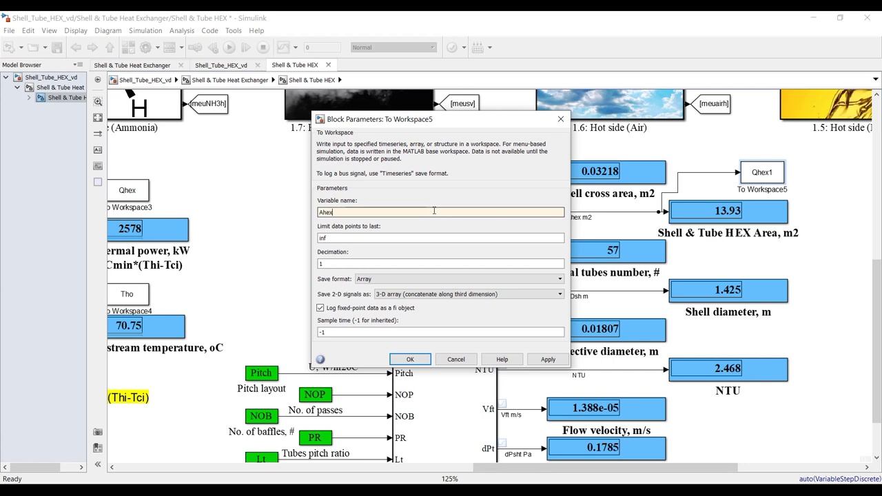
pyautogui.press('Return')
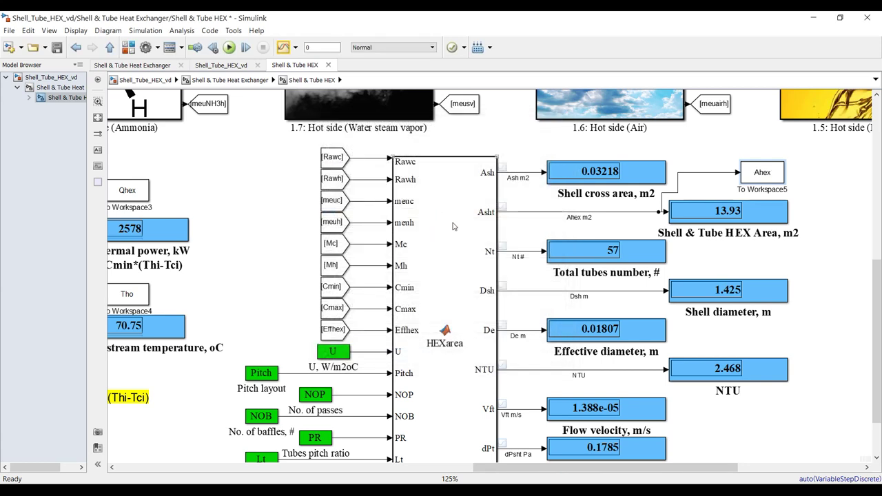
# - Copy the Ahex To Workspace block beside the total tubes number display, branch the Nt signal to it, and name its variable Nt
pyautogui.moveTo(759, 174); pyautogui.dragTo(763, 252)
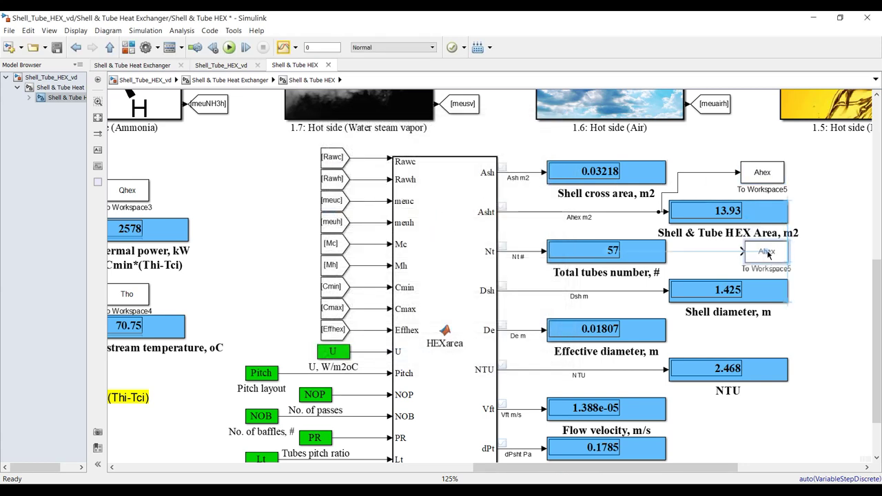
pyautogui.moveTo(565, 236); pyautogui.dragTo(742, 251)
pyautogui.doubleClick(763, 251)
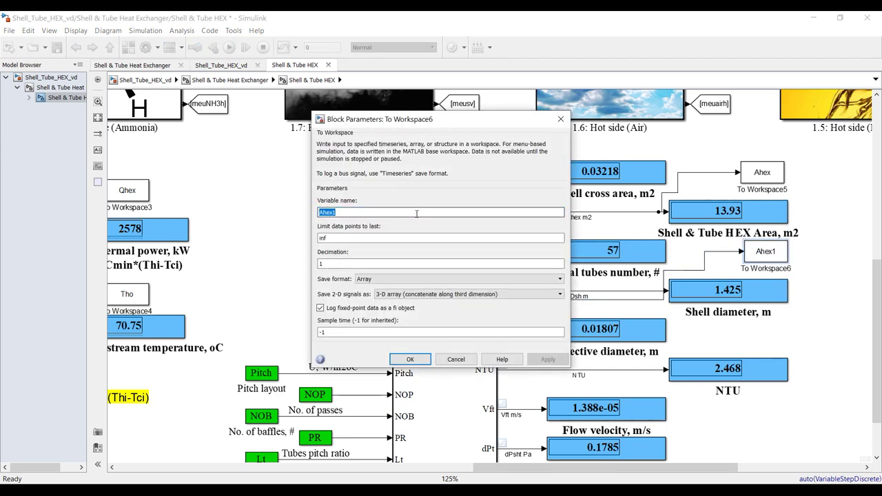
pyautogui.write('Nt')
pyautogui.press('Return')
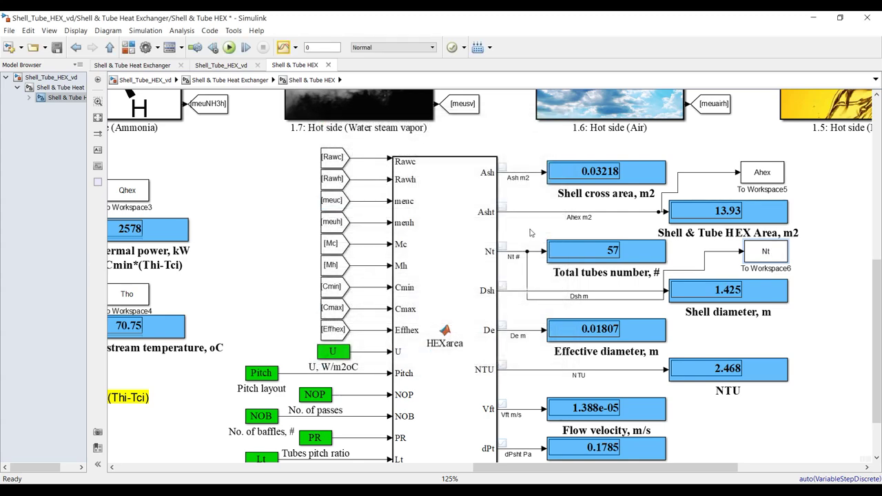
# - Copy the Nt To Workspace block above the NTU display, connect it to the NTU signal, and name its variable NTU
pyautogui.moveTo(772, 276); pyautogui.dragTo(762, 354)
pyautogui.doubleClick(756, 334)
pyautogui.write('NTU')
pyautogui.press('Return')
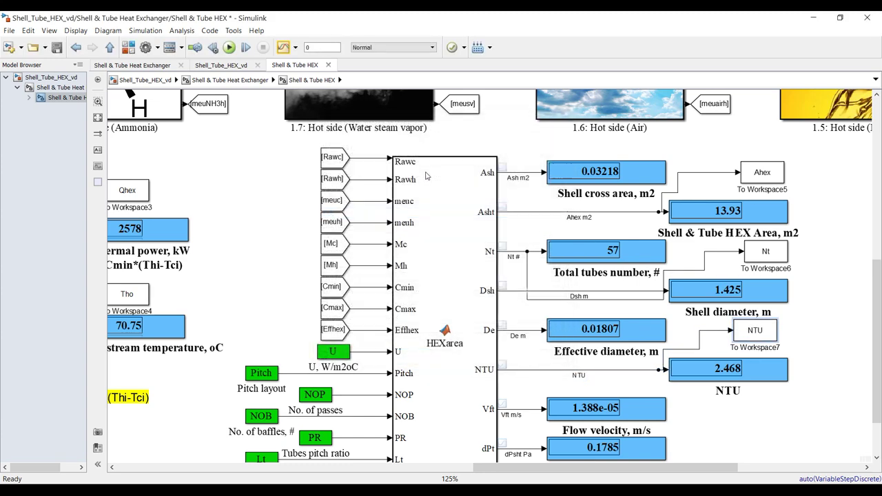
# - Move the tubes pressure drop display into the outer display column beneath NTU, then save the model and run the simulation
pyautogui.scroll(-2, 443, 288)
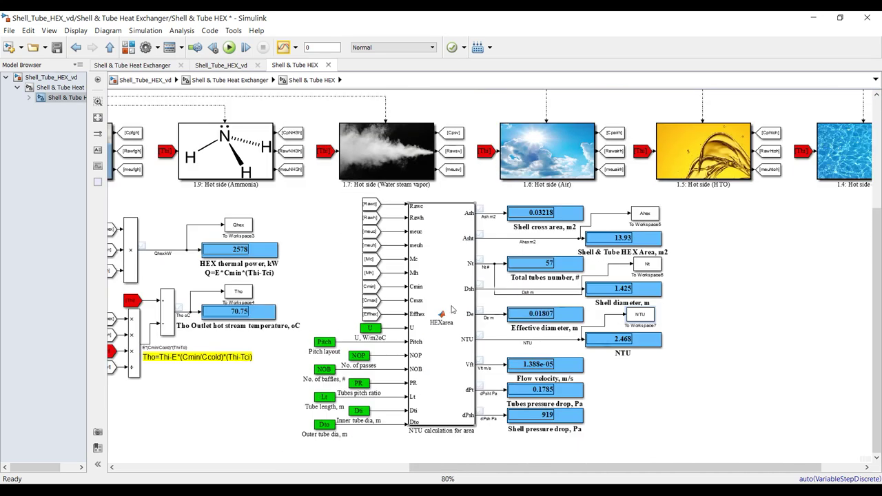
pyautogui.moveTo(565, 391); pyautogui.dragTo(645, 395)
pyautogui.click(57, 47)
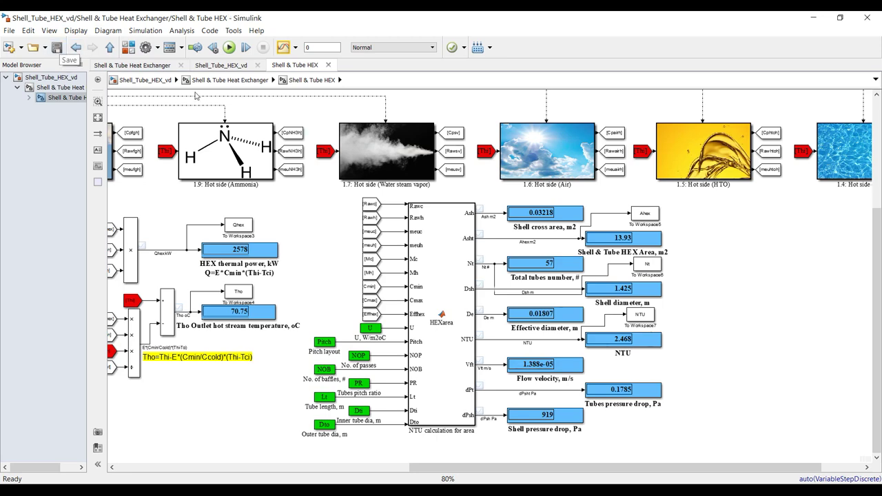
pyautogui.click(231, 48)
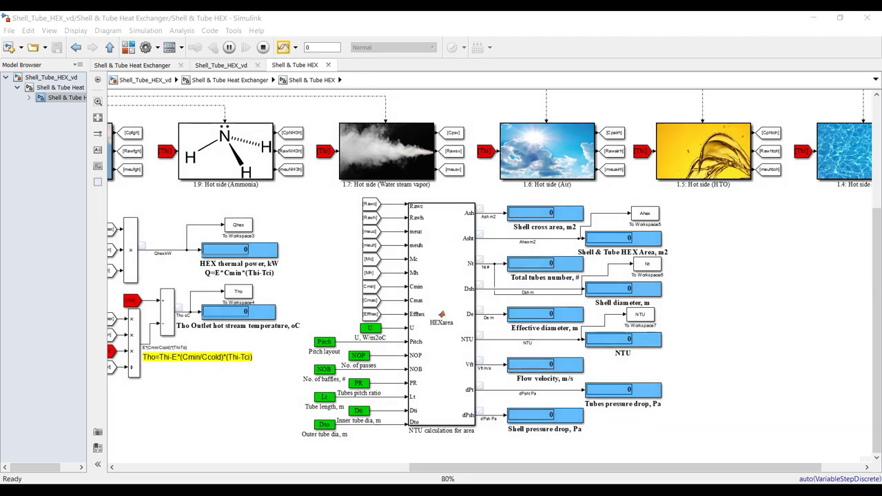
# - Switch to MATLAB and check which plot types are offered for the Qhex workspace variable
pyautogui.click(425, 449)
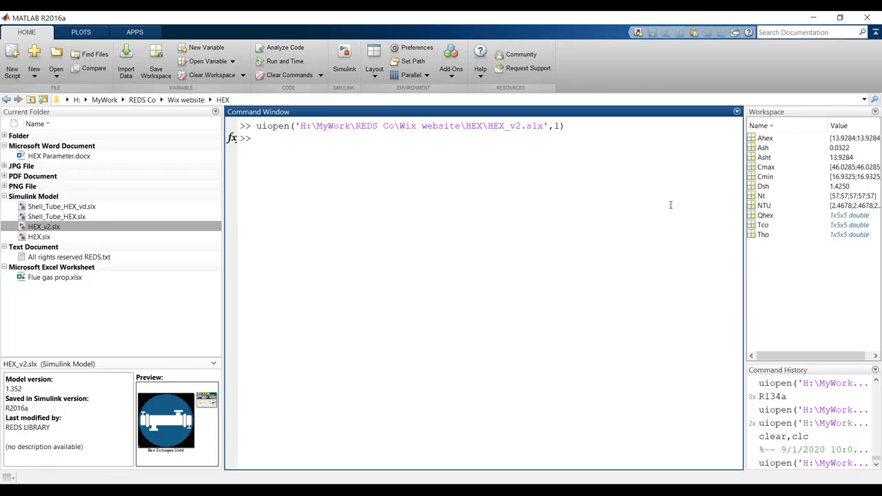
pyautogui.click(753, 208)
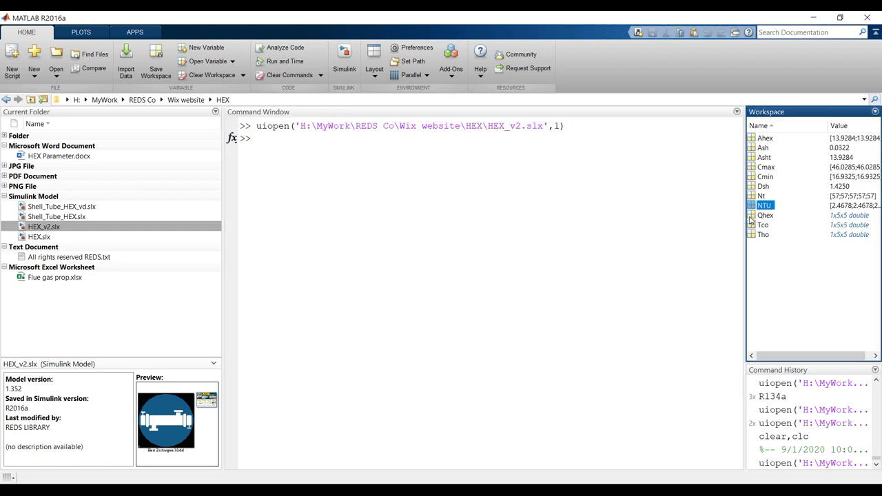
pyautogui.click(750, 218)
pyautogui.click(750, 208)
pyautogui.click(752, 217)
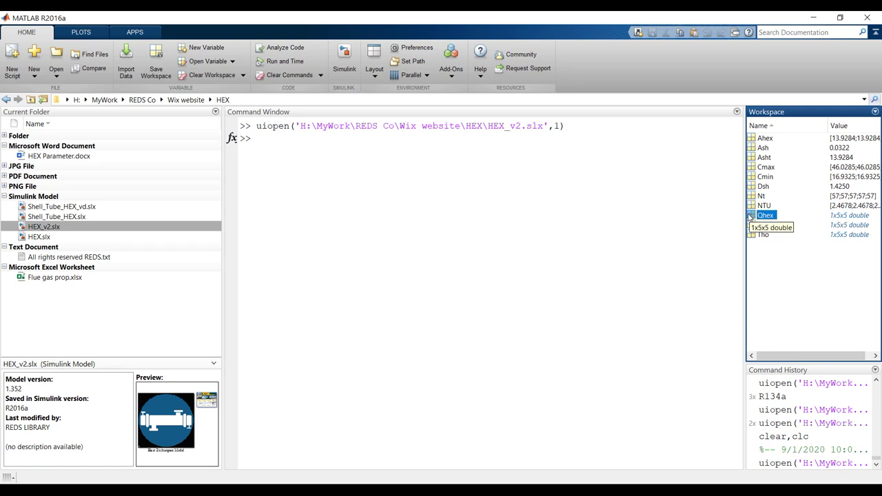
pyautogui.click(81, 32)
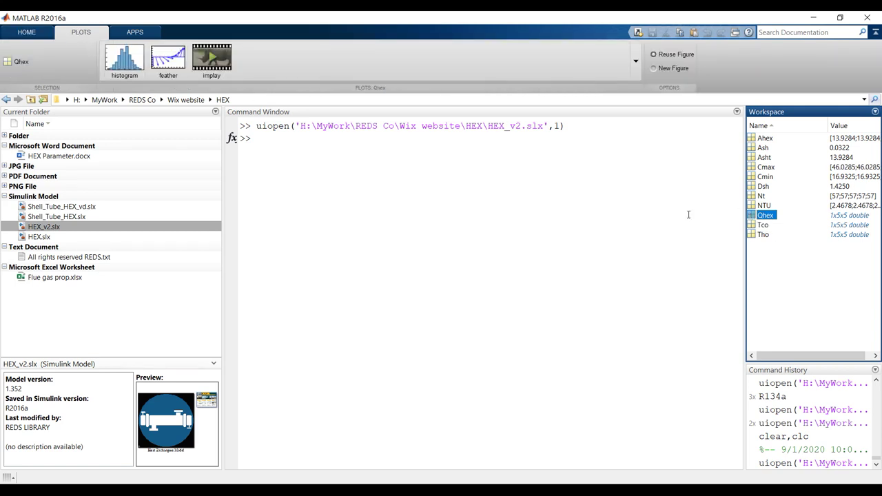
# - Switch back to Simulink and review the Qhex To Workspace block's parameters, keeping Array as its save format
pyautogui.moveTo(590, 456)
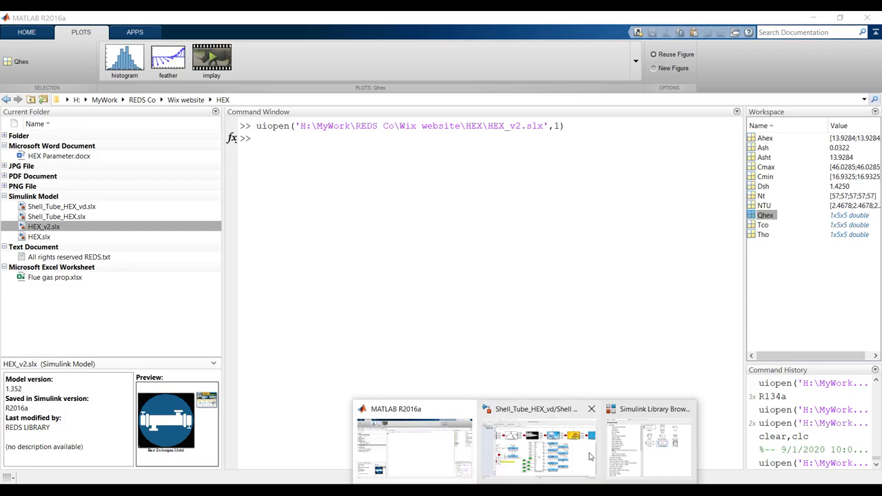
pyautogui.click(551, 446)
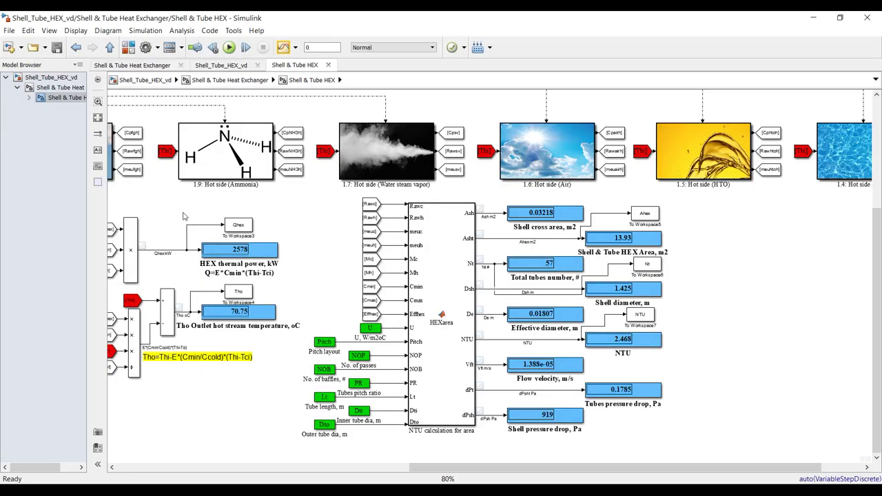
pyautogui.scroll(4, 183, 215)
pyautogui.doubleClick(248, 229)
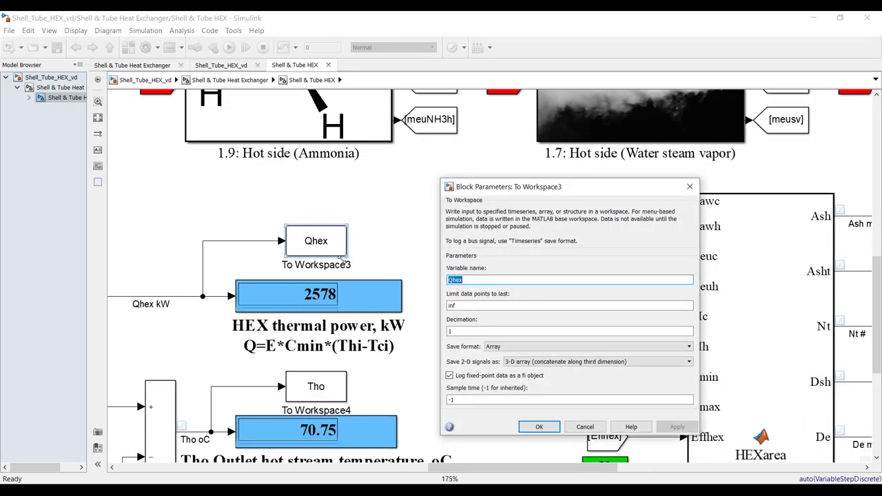
pyautogui.click(527, 347)
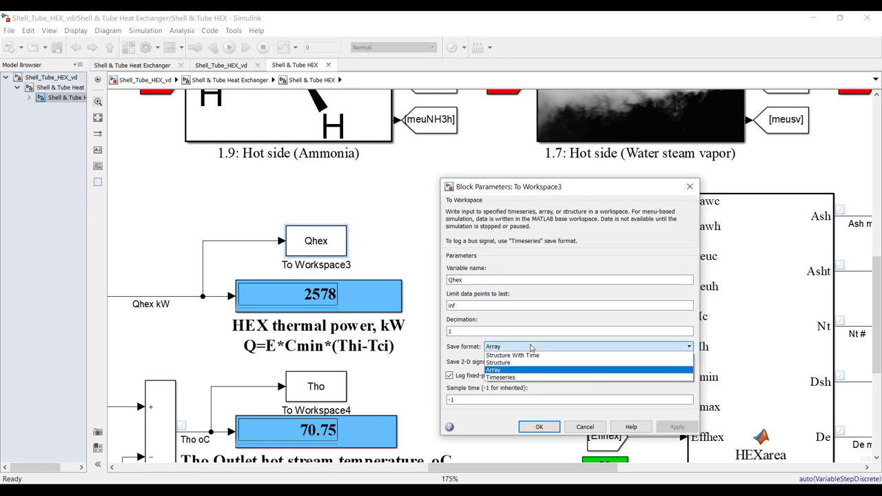
pyautogui.click(498, 370)
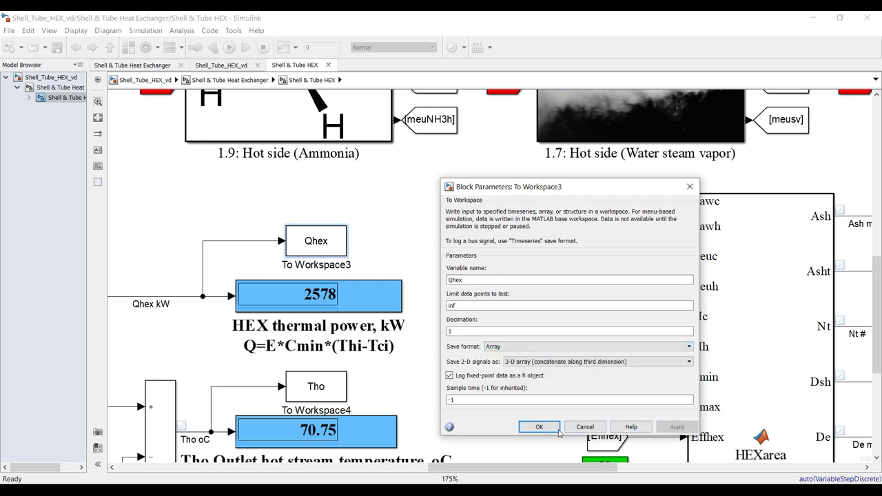
pyautogui.click(558, 429)
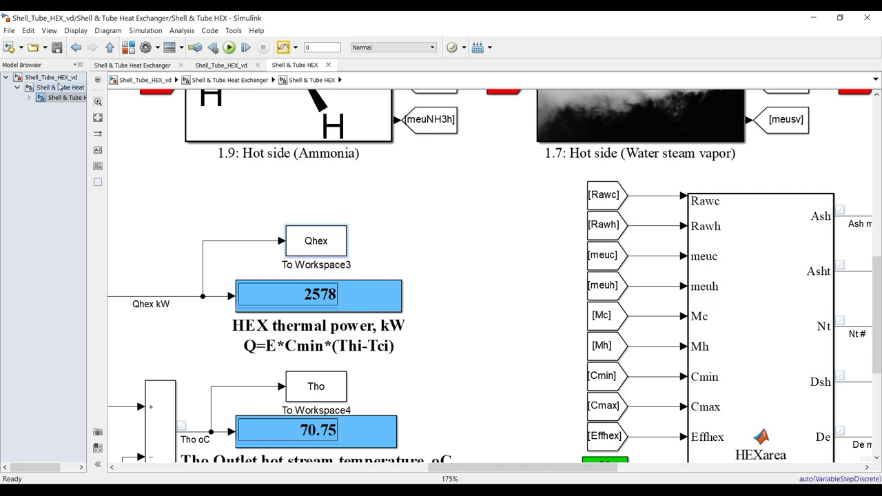
# - Switch to MATLAB, plot the NTU workspace variable as a line plot, and close the figure
pyautogui.click(434, 452)
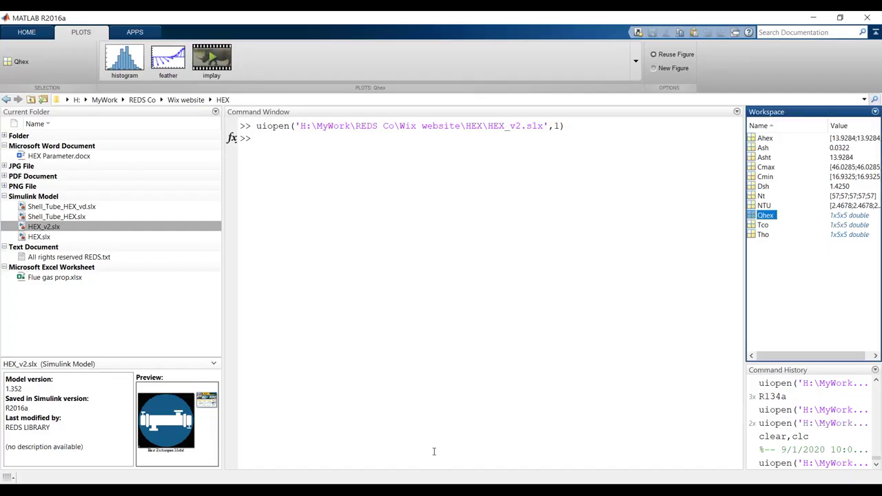
pyautogui.click(758, 205)
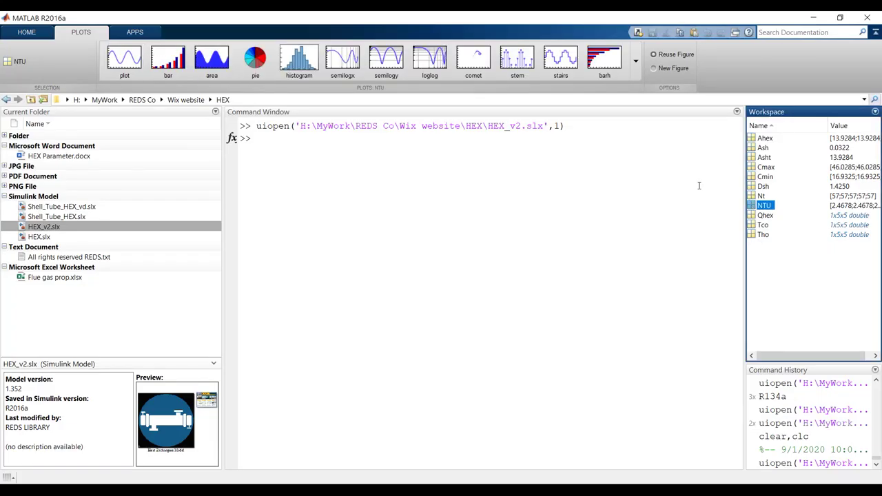
pyautogui.click(126, 56)
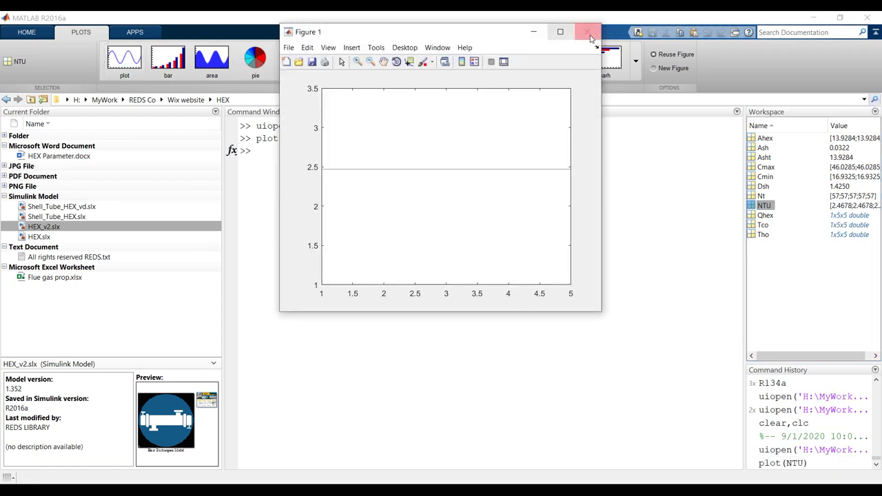
pyautogui.click(587, 32)
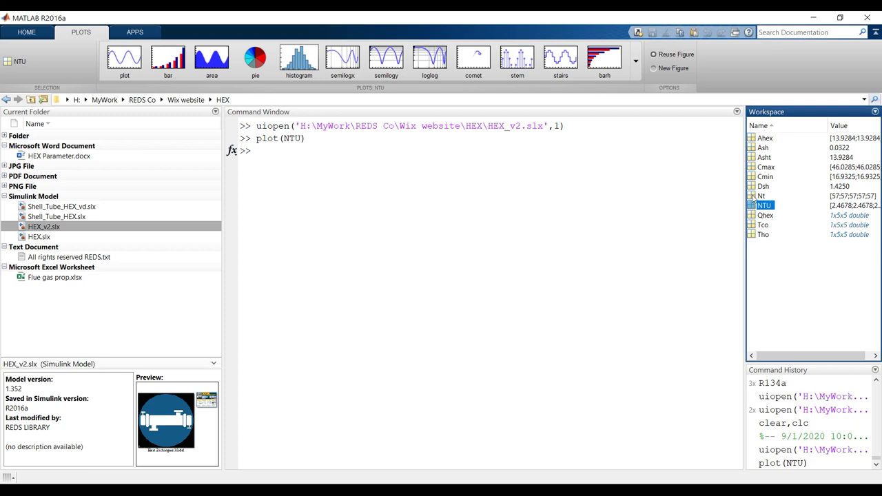
# - Plot the Nt and Cmax workspace variables one after the other as line plots, closing each figure
pyautogui.click(758, 196)
pyautogui.click(125, 57)
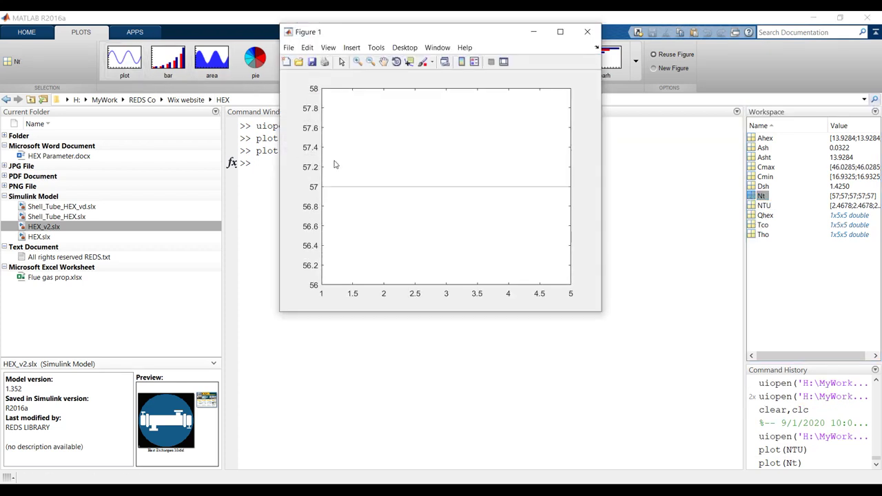
pyautogui.click(587, 32)
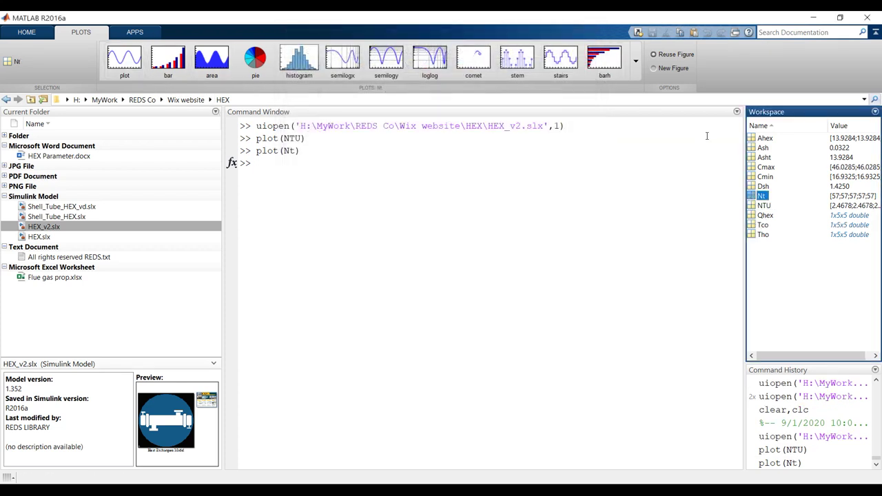
pyautogui.click(753, 169)
pyautogui.click(125, 58)
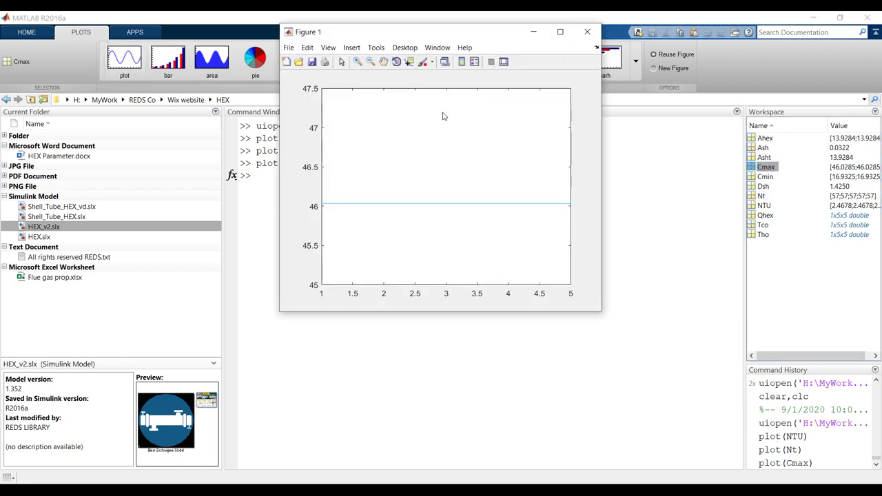
pyautogui.click(587, 32)
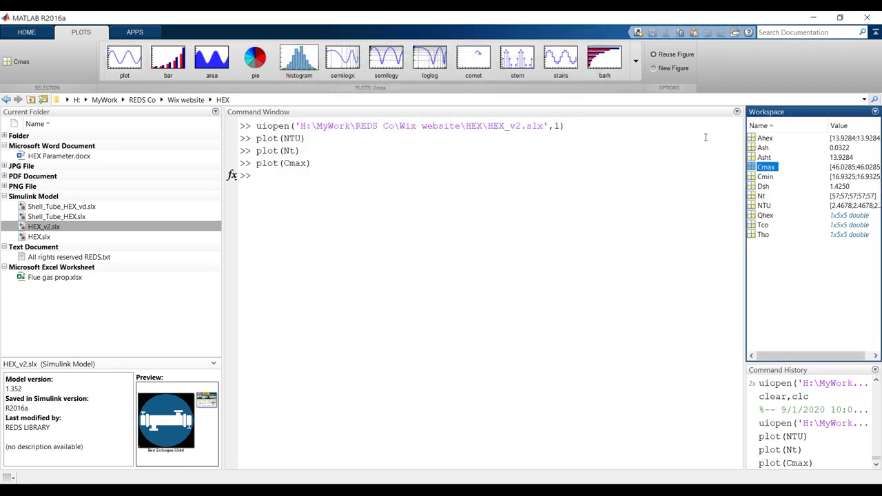
# - Plot Ahex as a line plot, close its figure, and check the plot types offered for Tho and Tco
pyautogui.click(754, 139)
pyautogui.click(124, 59)
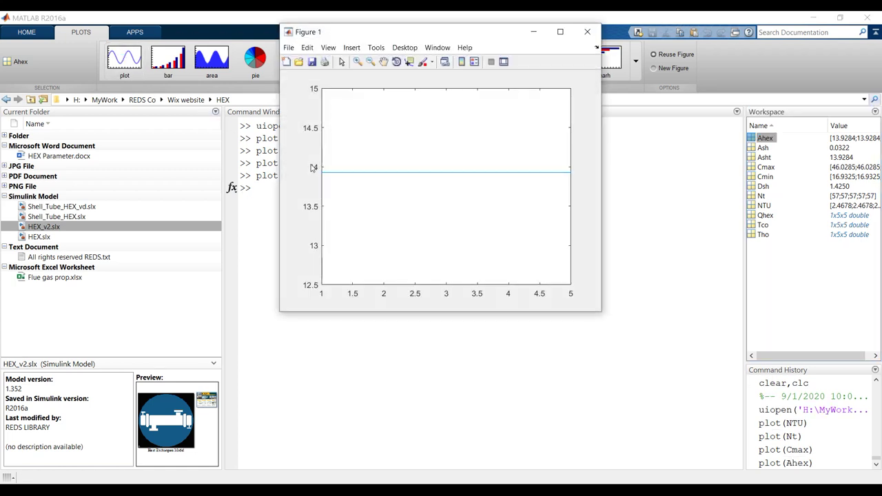
pyautogui.click(587, 32)
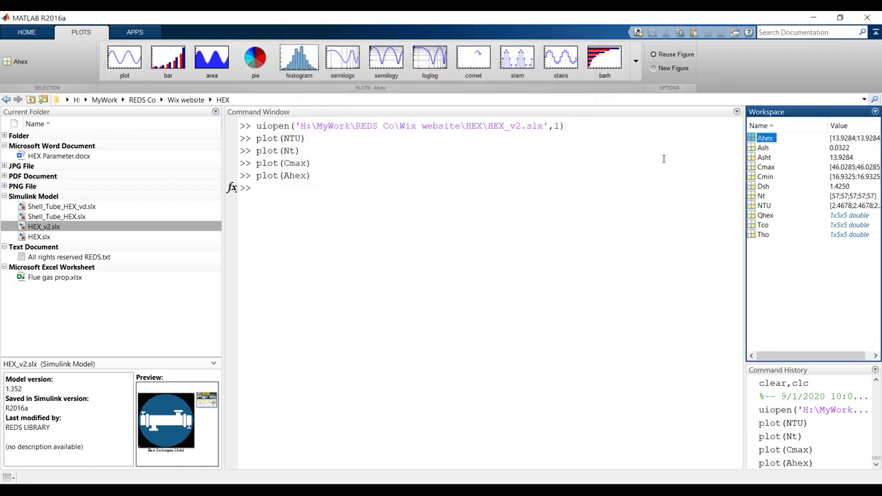
pyautogui.click(754, 234)
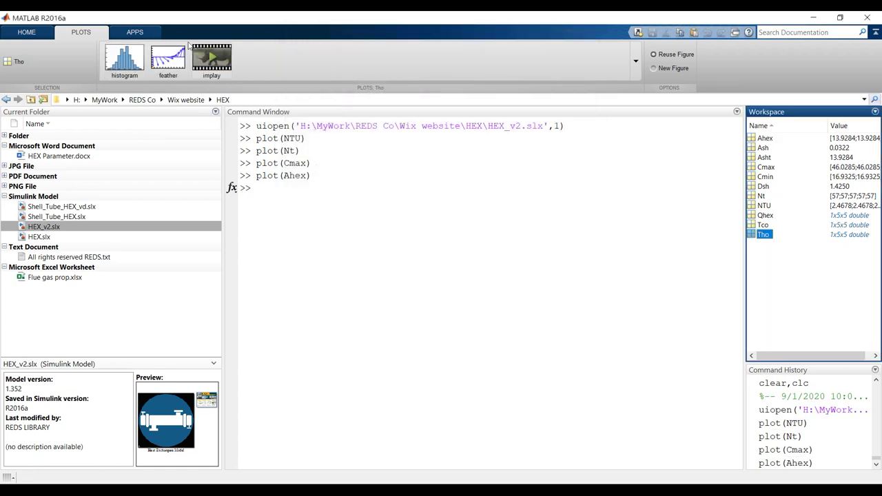
pyautogui.click(755, 226)
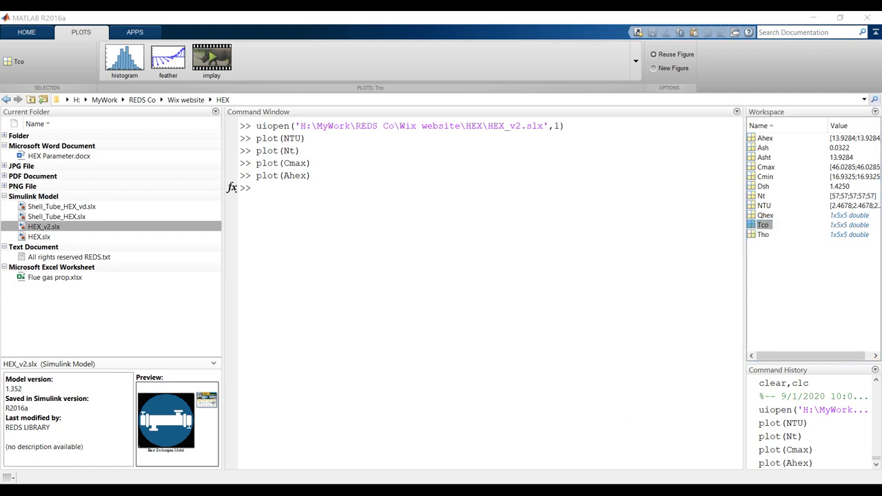
# - Switch to Simulink, go up to the Shell & Tube Heat Exchanger subsystem, save the model, and rerun the simulation
pyautogui.click(523, 451)
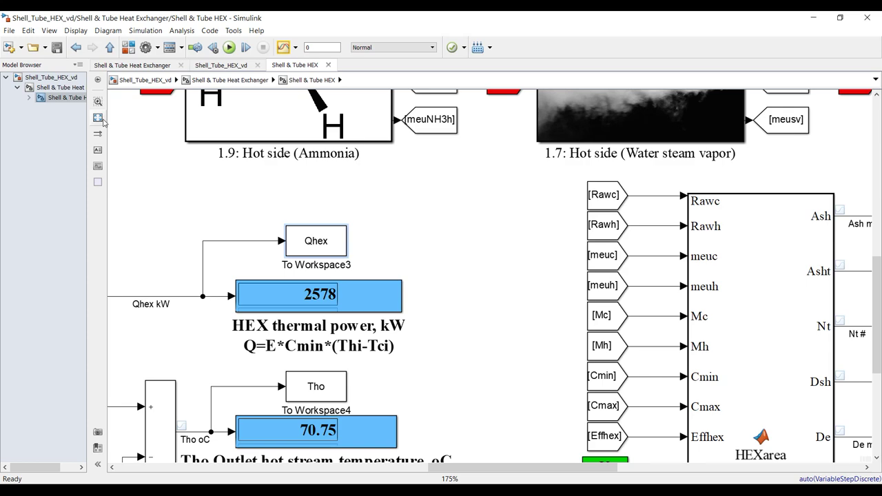
pyautogui.click(97, 118)
pyautogui.click(60, 87)
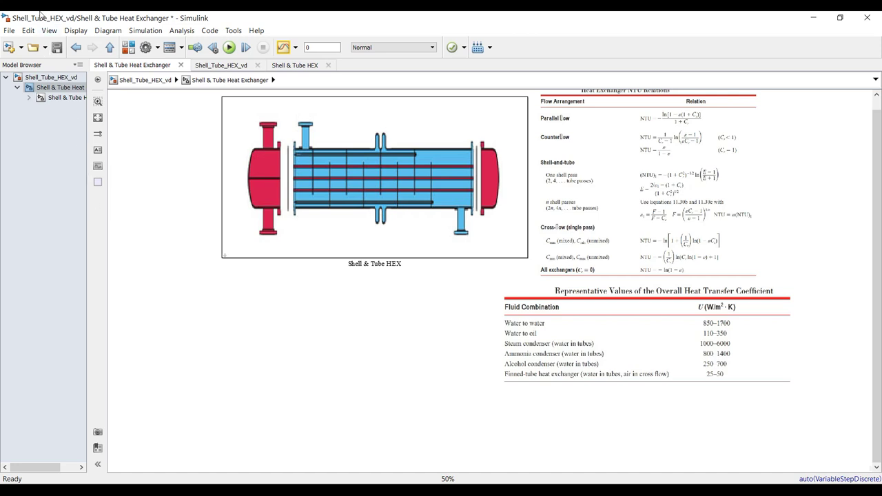
pyautogui.click(229, 47)
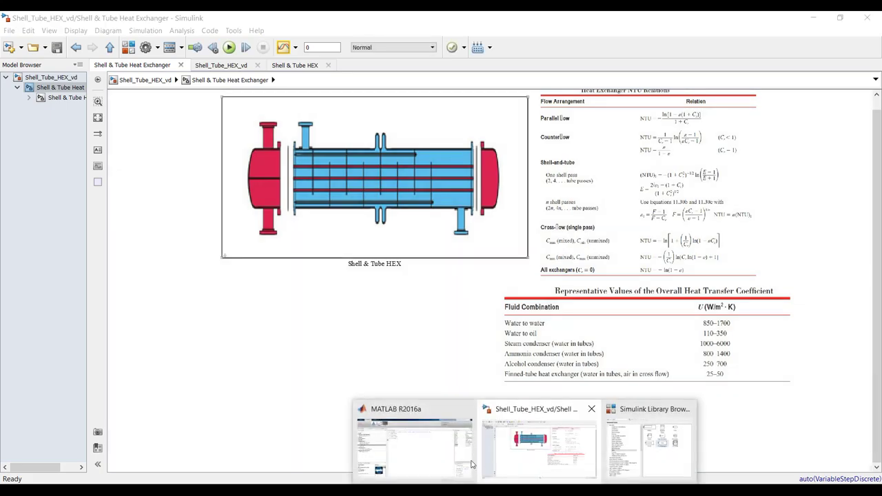
# - Switch to MATLAB, plot the refreshed Qhex workspace variable as a line plot, and close the figure
pyautogui.click(471, 464)
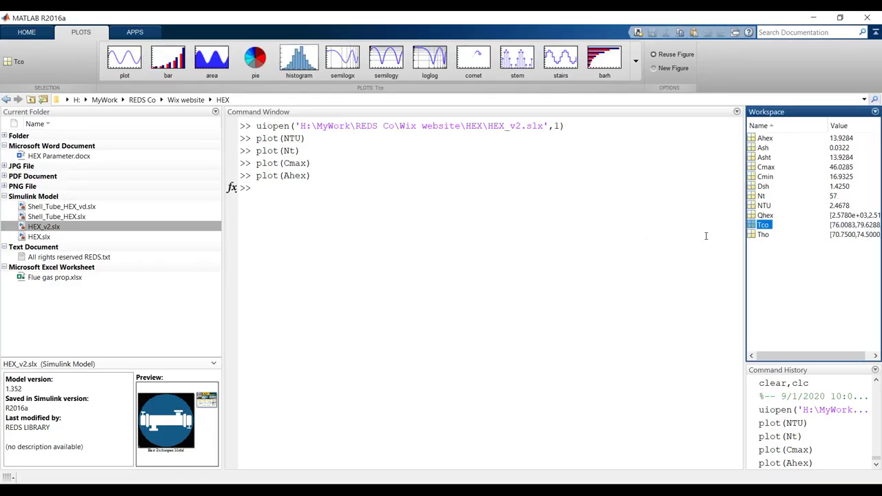
pyautogui.click(752, 216)
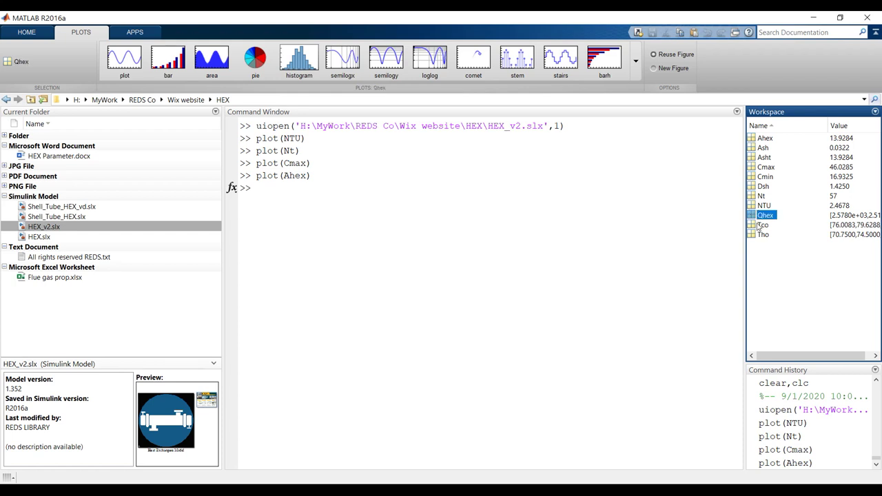
pyautogui.click(131, 63)
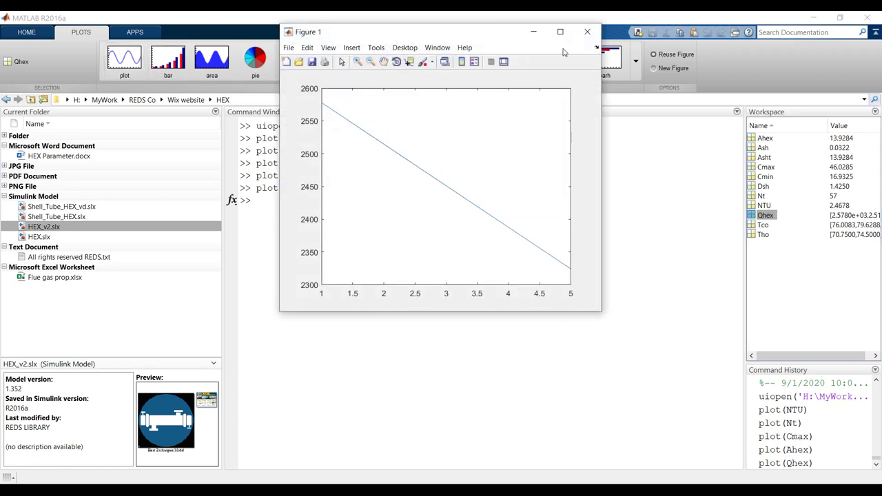
pyautogui.click(587, 31)
# - Plot the Tco workspace variable as a line plot and close the figure
pyautogui.click(748, 205)
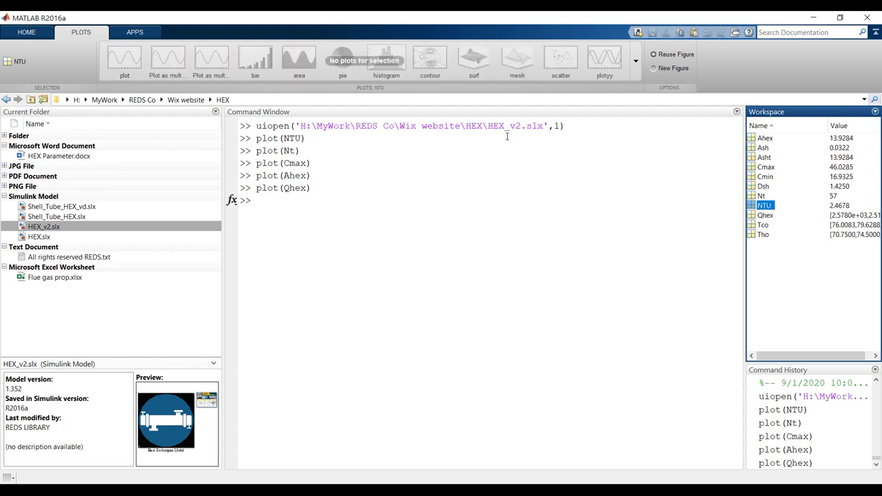
pyautogui.click(755, 225)
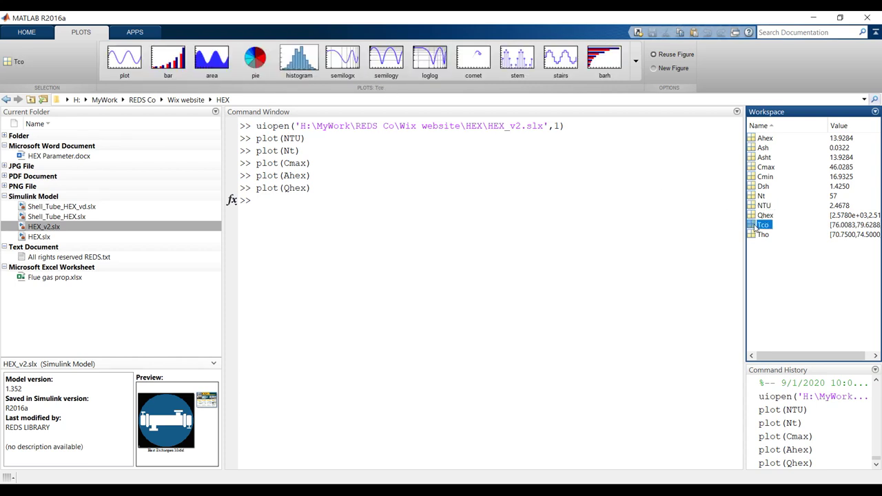
pyautogui.click(125, 61)
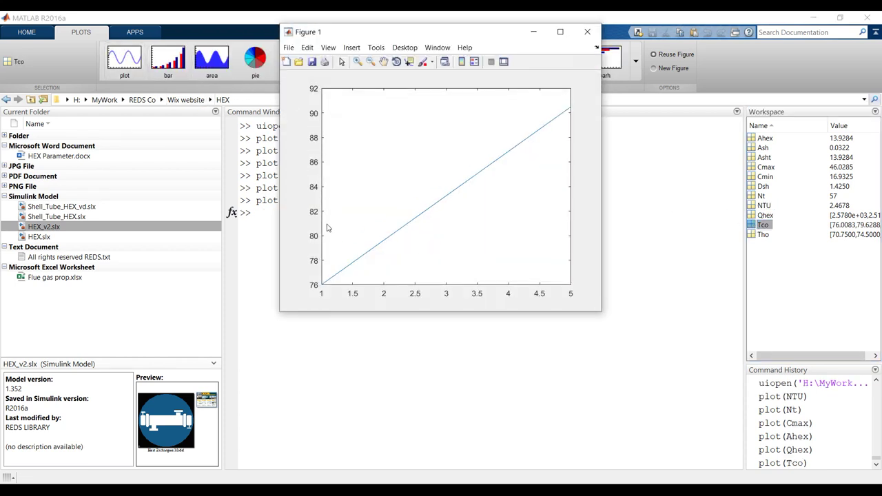
pyautogui.click(586, 32)
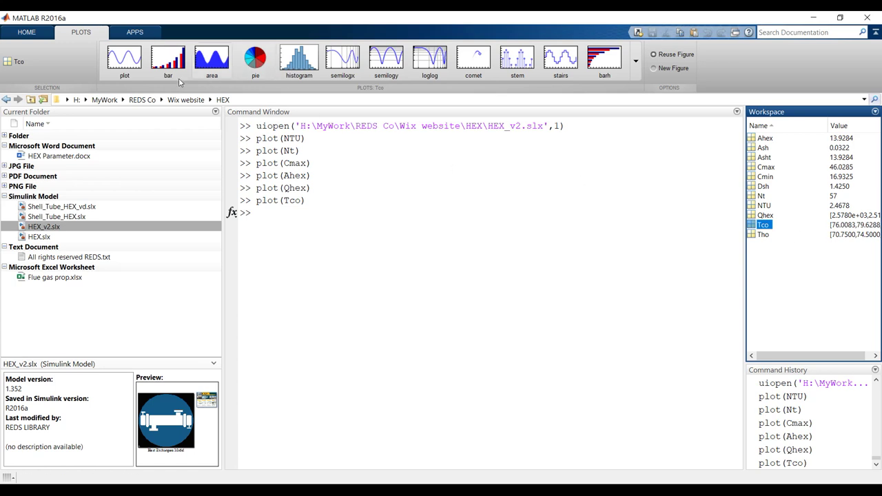
# - Plot Tco as a line plot and show its plot tools with the Figure Palette and Property Editor enlarged
pyautogui.click(124, 59)
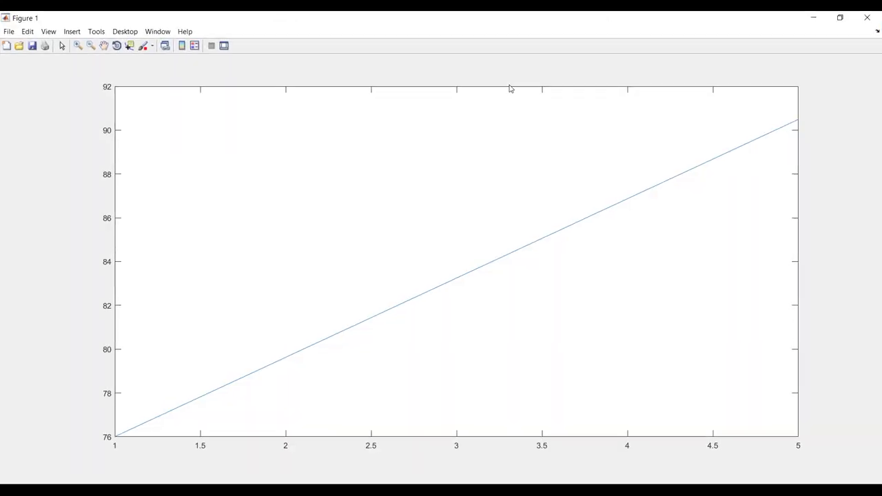
pyautogui.click(560, 32)
pyautogui.click(224, 46)
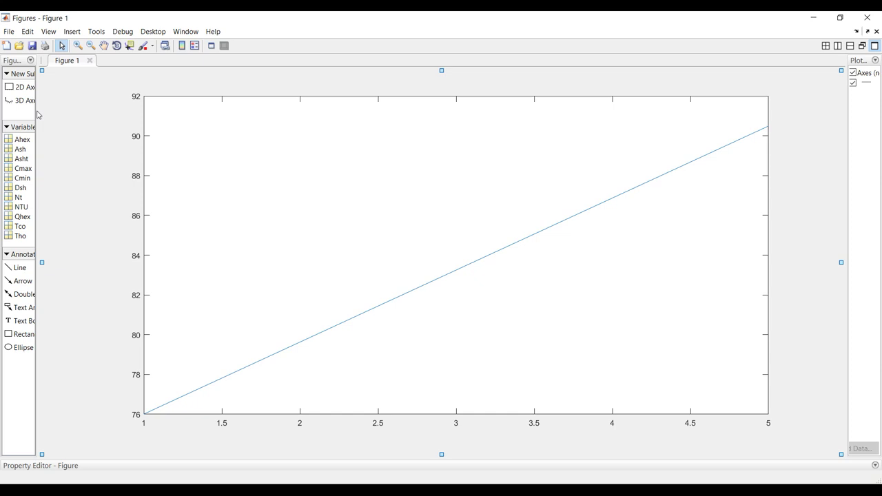
pyautogui.moveTo(38, 114); pyautogui.dragTo(124, 121)
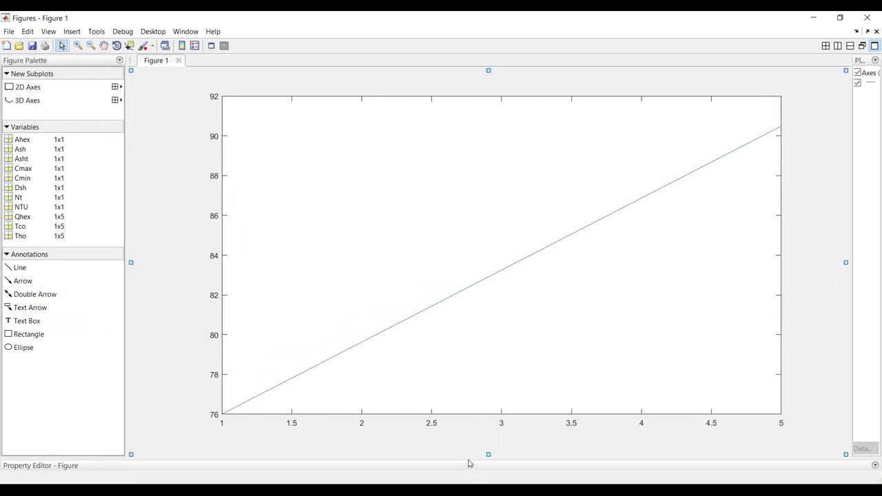
pyautogui.moveTo(467, 457); pyautogui.dragTo(464, 384)
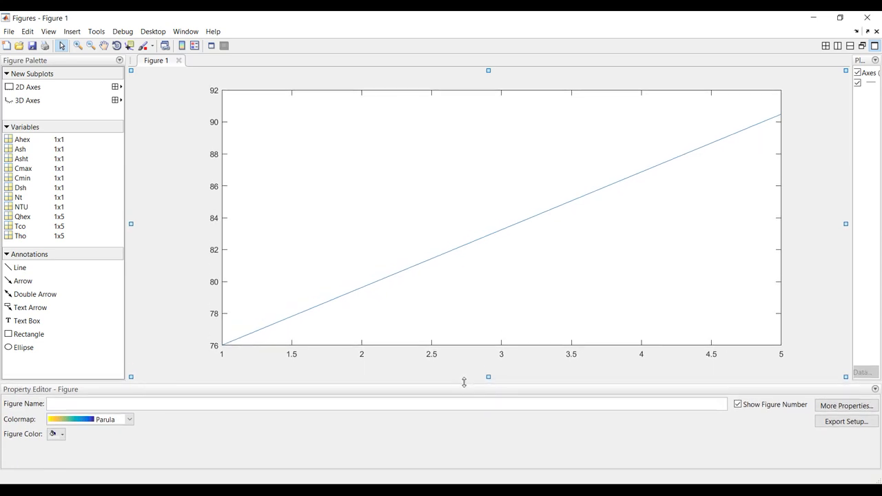
# - Set the figure color to white and add a grid of 2D axes with two rows and three columns
pyautogui.click(55, 432)
pyautogui.click(64, 386)
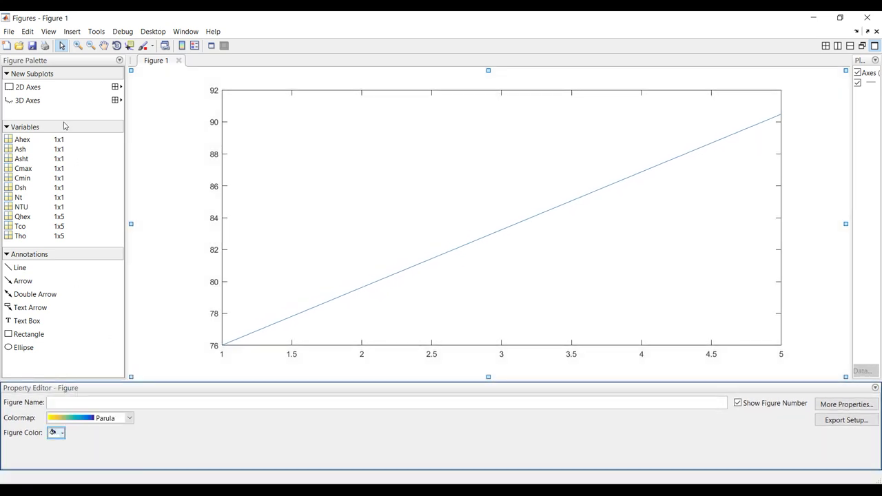
pyautogui.click(118, 88)
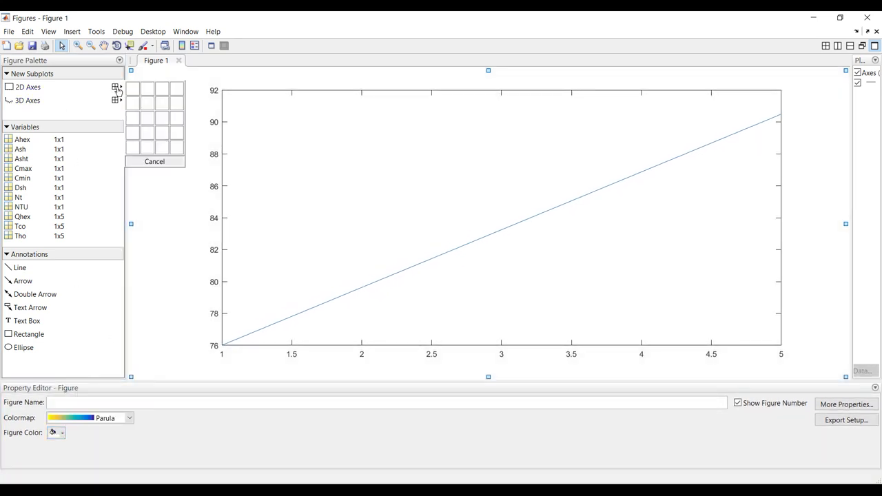
pyautogui.click(164, 108)
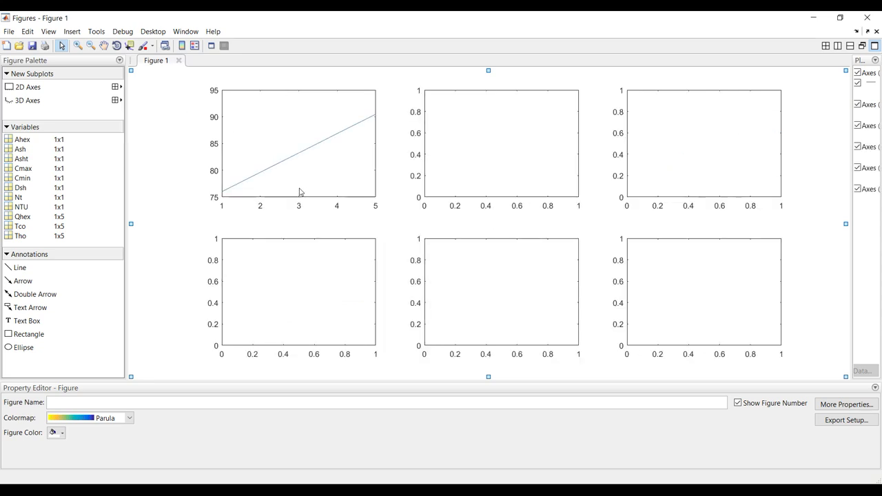
# - Delete the Tco line from the first subplot and widen the Plot Browser
pyautogui.click(307, 154)
pyautogui.press('Delete')
pyautogui.moveTo(849, 221); pyautogui.dragTo(773, 218)
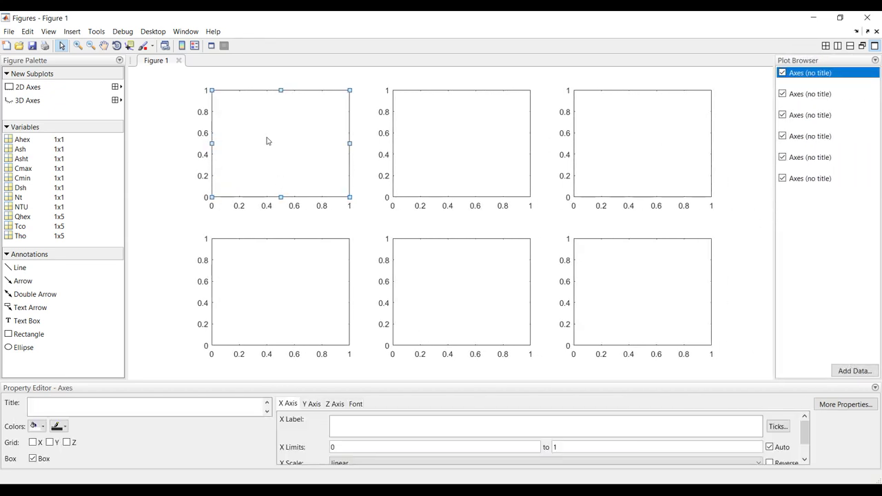
pyautogui.click(169, 116)
pyautogui.click(32, 46)
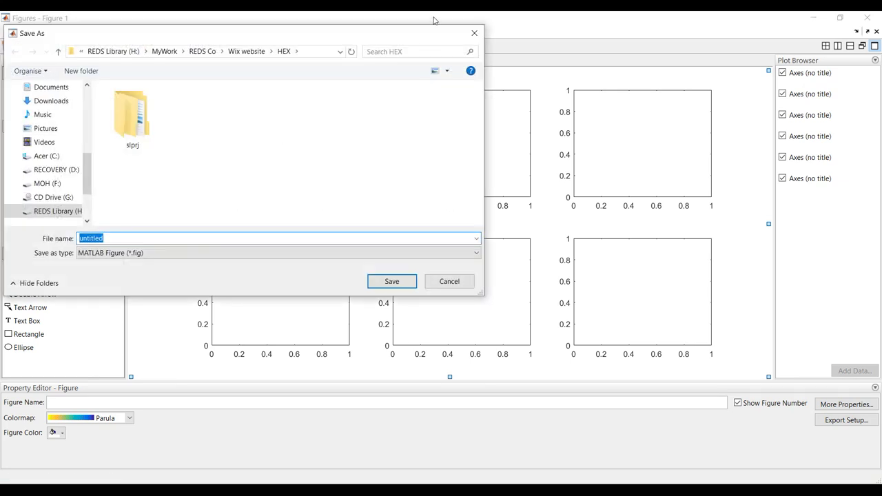
pyautogui.click(474, 32)
# - Select the first subplot and check which variables are offered as its X data source
pyautogui.click(269, 140)
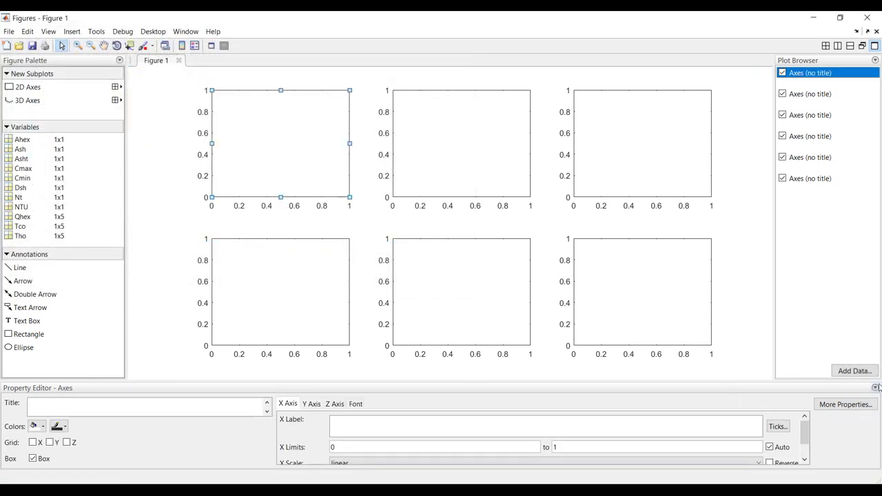
pyautogui.click(858, 371)
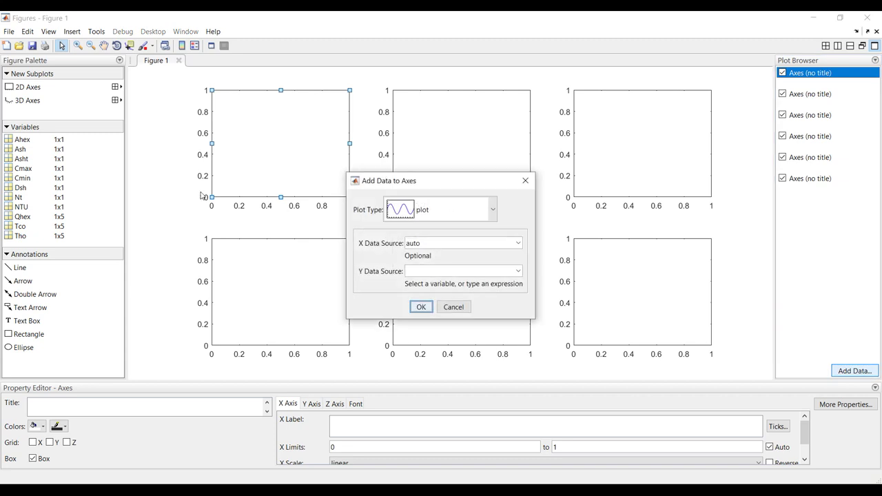
pyautogui.click(518, 242)
pyautogui.moveTo(518, 278); pyautogui.dragTo(515, 301)
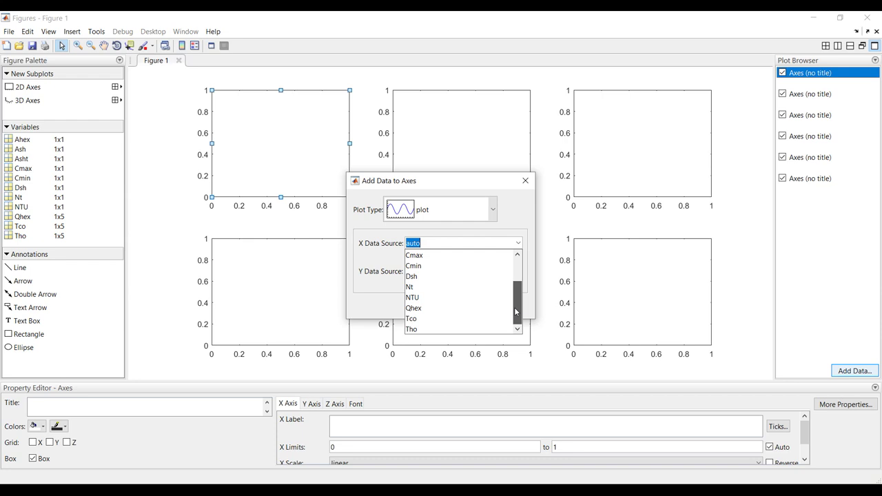
pyautogui.click(525, 181)
pyautogui.click(525, 181)
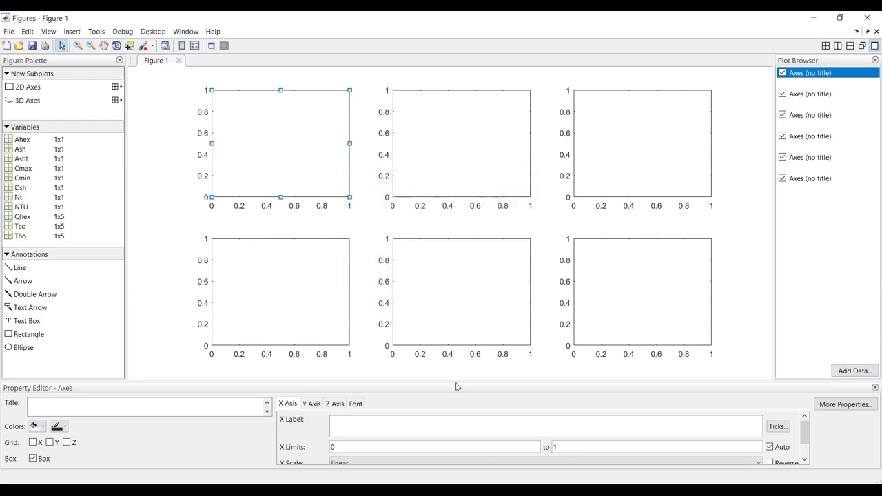
# - Switch to Simulink, check the inlet cooling temperature of the Shell & Tube HEX block, and return to the figure
pyautogui.moveTo(525, 489)
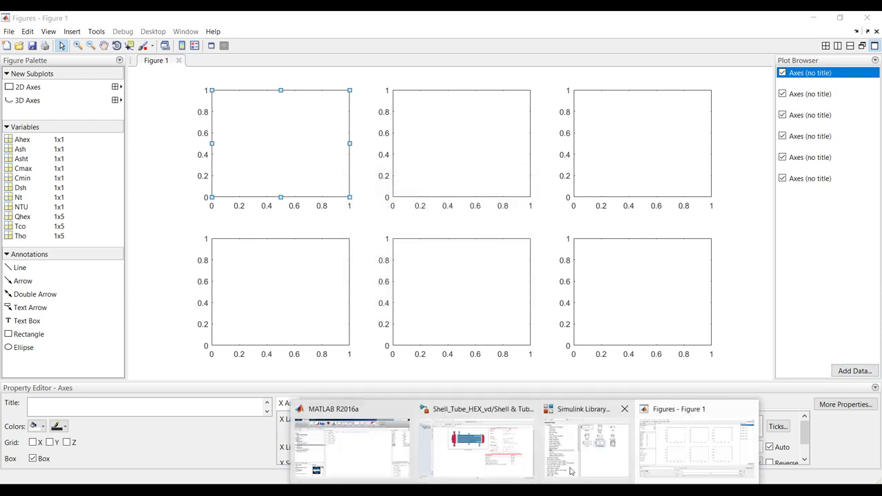
pyautogui.click(529, 447)
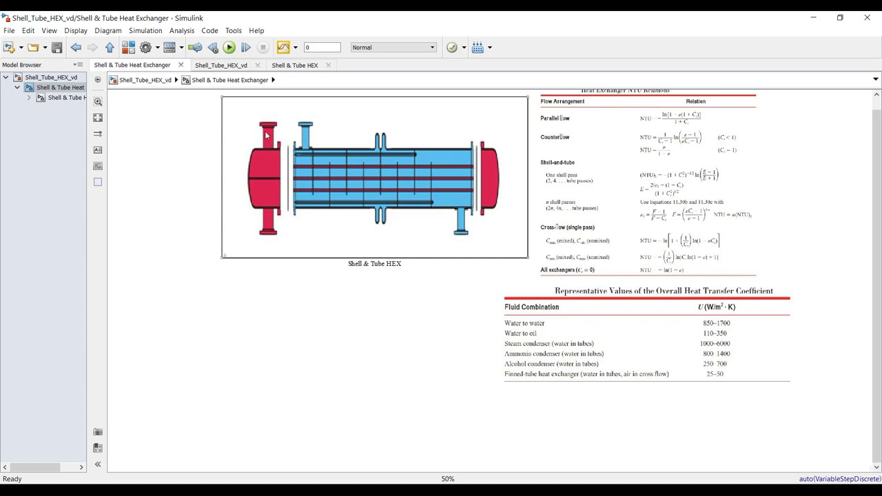
pyautogui.doubleClick(295, 133)
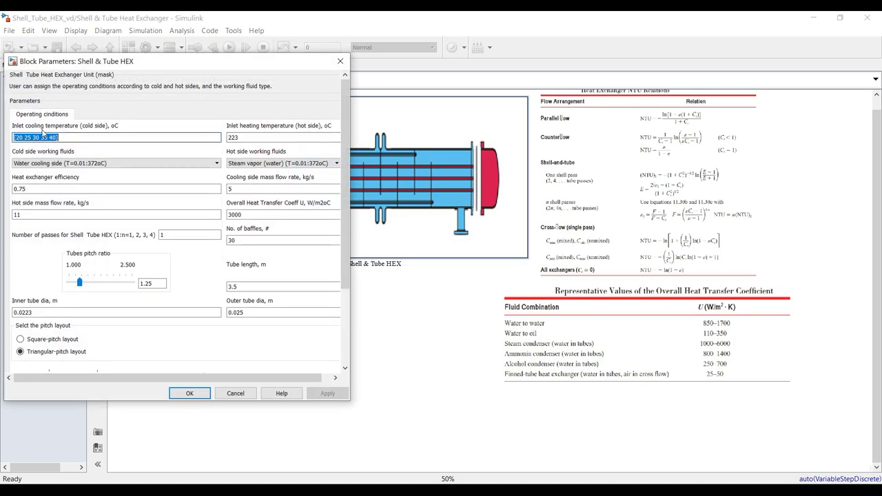
pyautogui.click(340, 60)
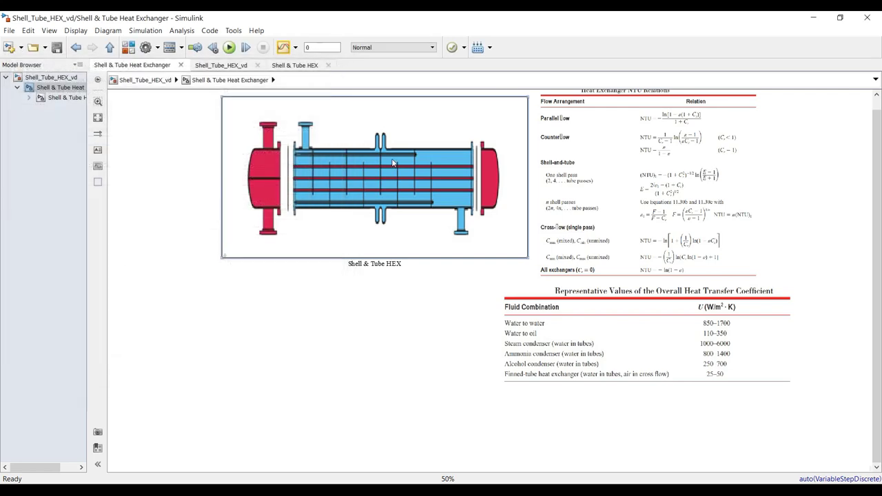
pyautogui.click(530, 490)
pyautogui.click(642, 452)
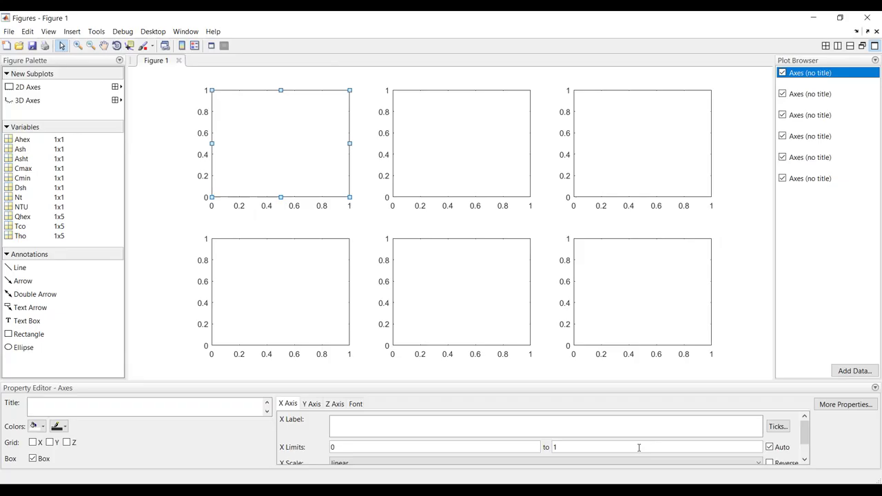
# - Add a line plot to the first subplot with Tco as X data and Ahex as Y data
pyautogui.click(854, 371)
pyautogui.click(518, 242)
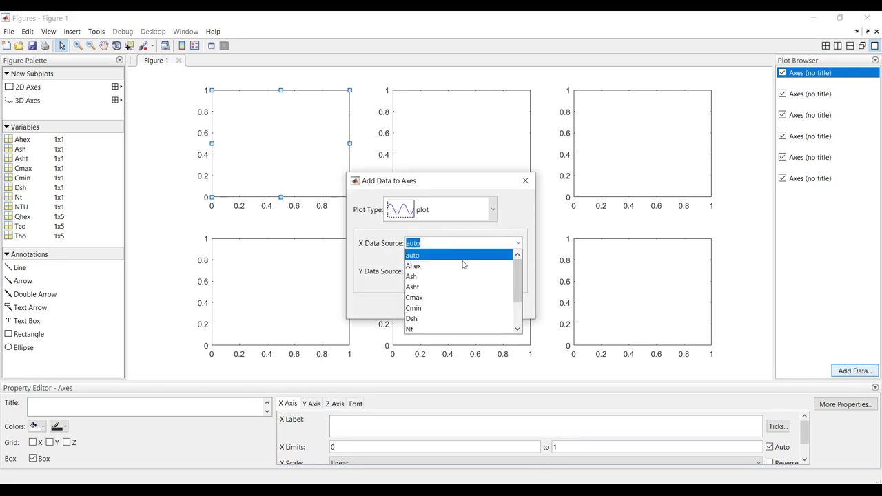
pyautogui.scroll(-2, 432, 304)
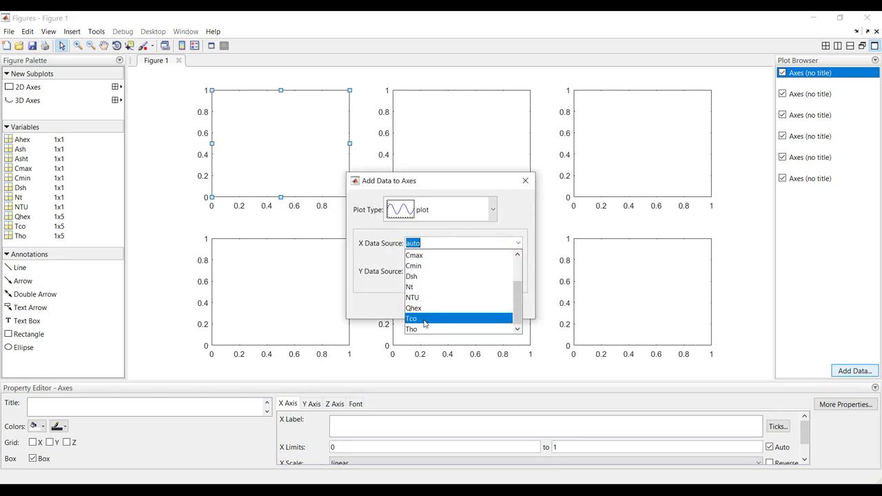
pyautogui.click(426, 318)
pyautogui.click(518, 271)
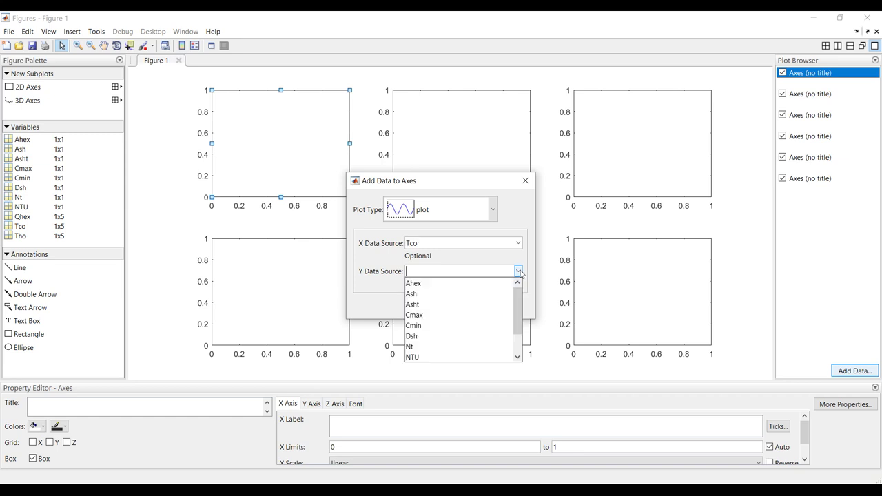
pyautogui.click(454, 287)
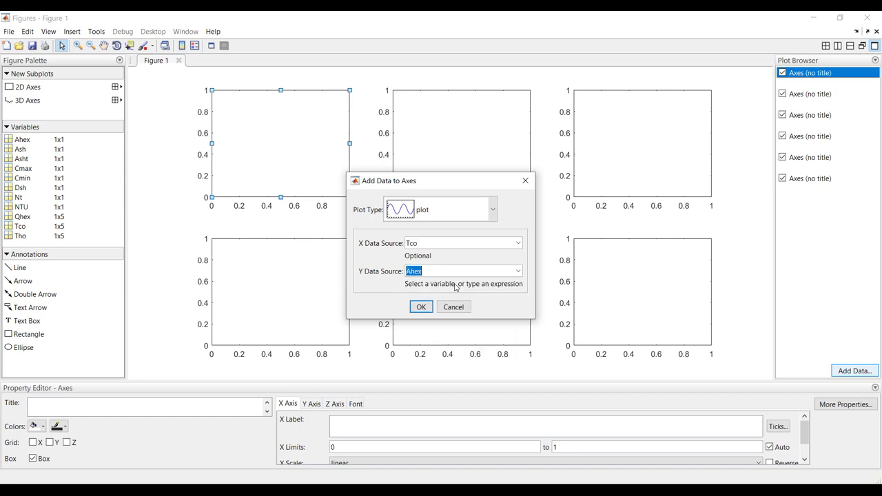
pyautogui.click(421, 308)
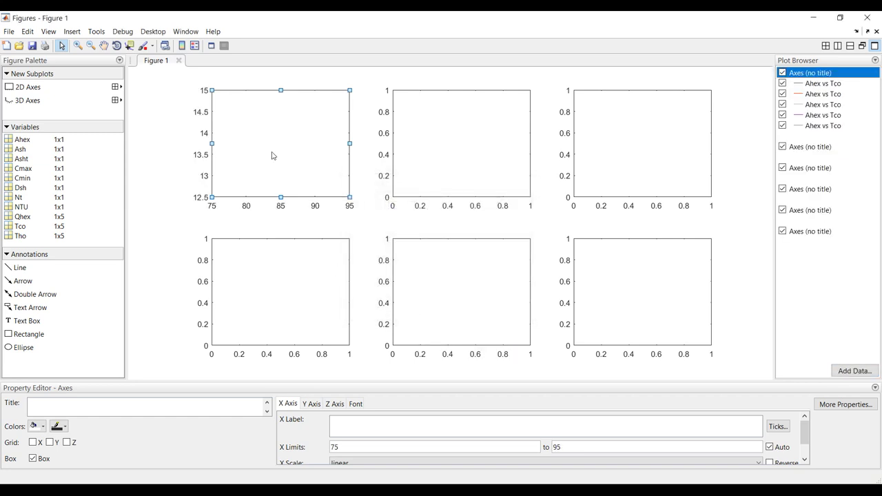
# - Delete all the Ahex vs Tco lines from the first subplot
pyautogui.click(815, 84)
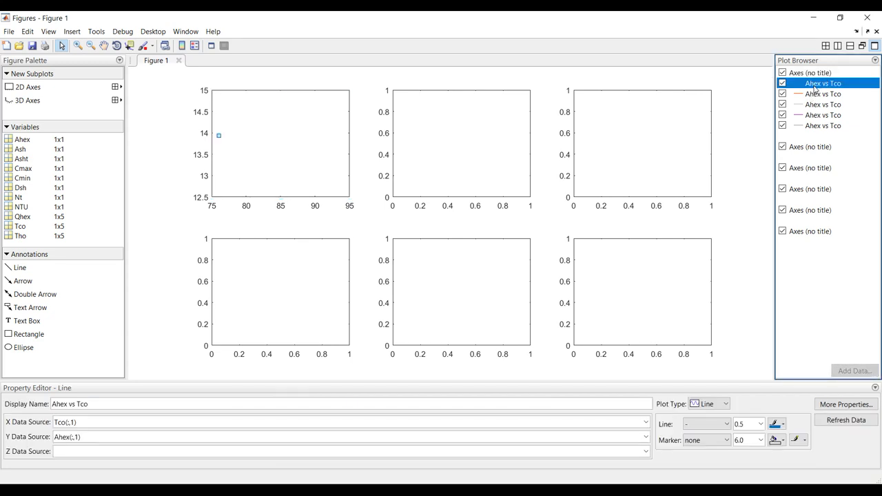
pyautogui.press('Delete')
pyautogui.click(821, 83)
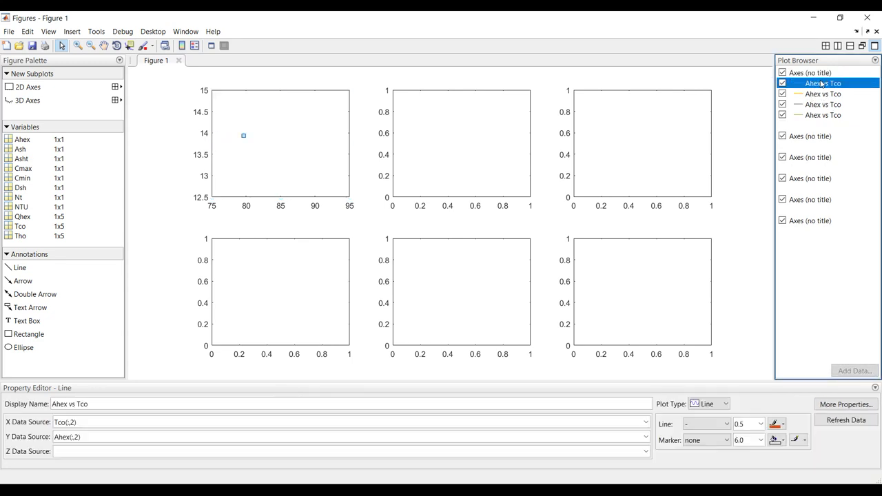
pyautogui.press('Delete')
pyautogui.click(820, 86)
pyautogui.press('Delete')
pyautogui.click(819, 86)
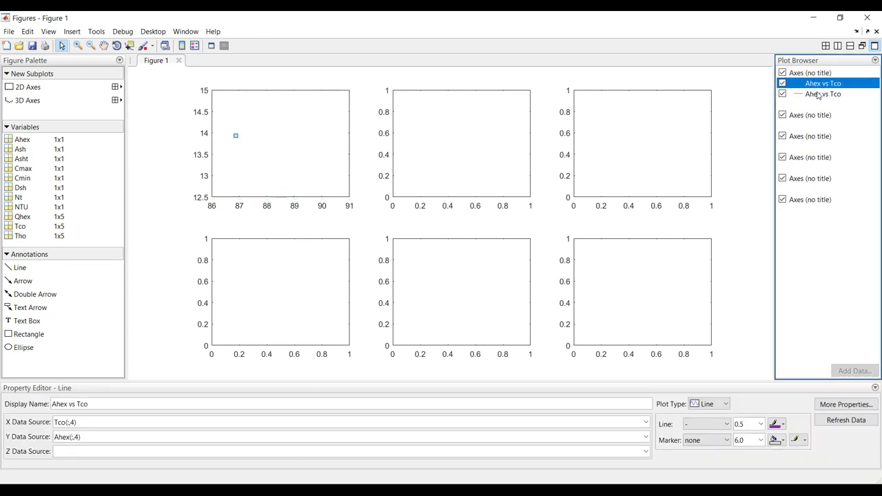
pyautogui.press('Delete')
pyautogui.click(820, 85)
pyautogui.press('Delete')
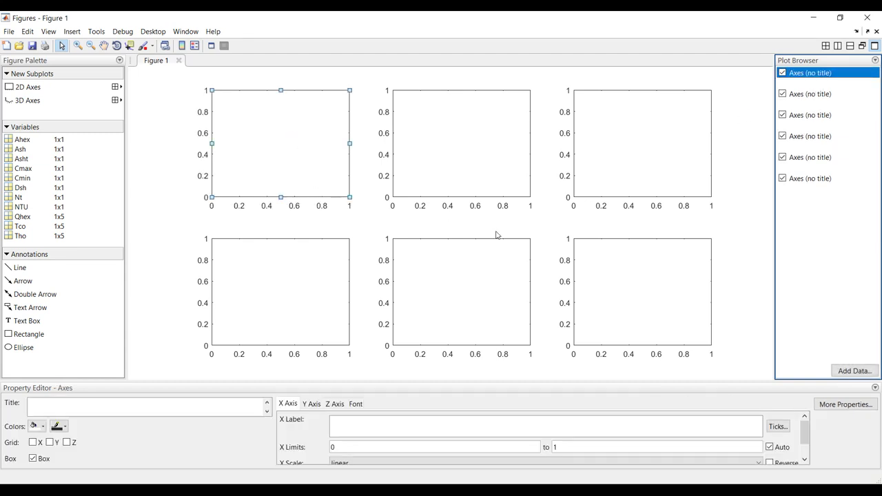
# - Add a line plot to the first subplot with Tco as X data and Cmax as Y data
pyautogui.click(854, 370)
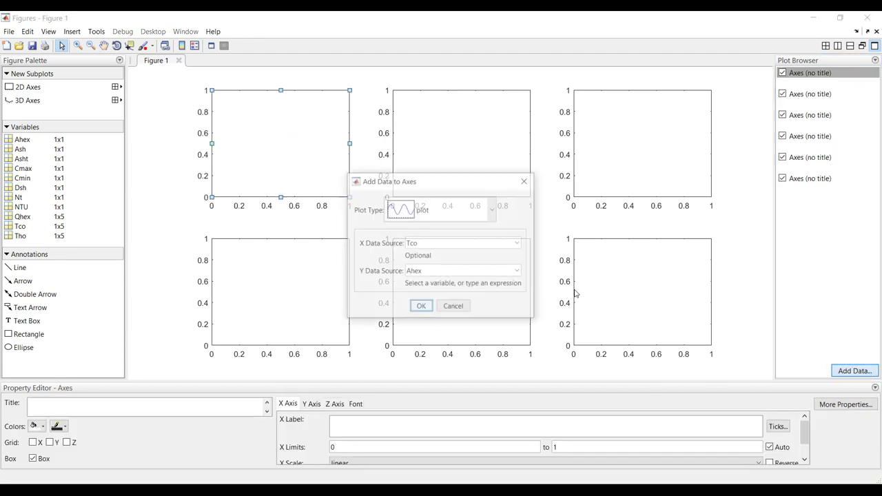
pyautogui.click(519, 271)
pyautogui.click(432, 315)
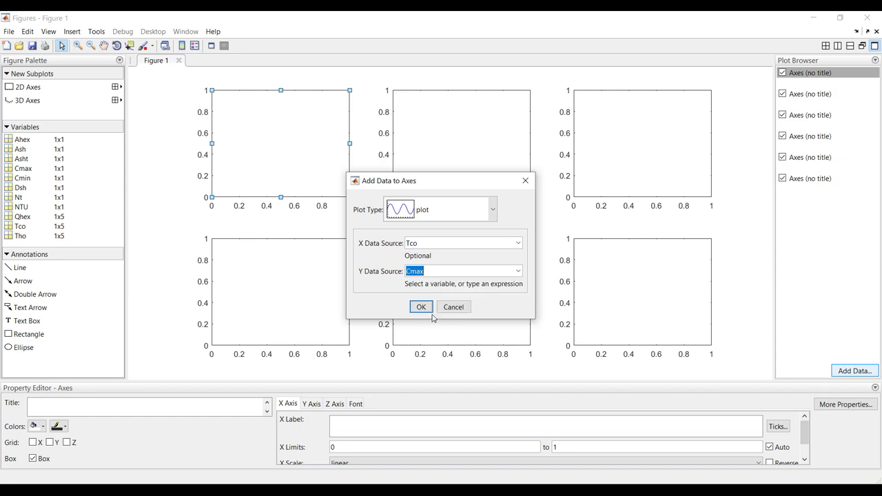
pyautogui.click(418, 306)
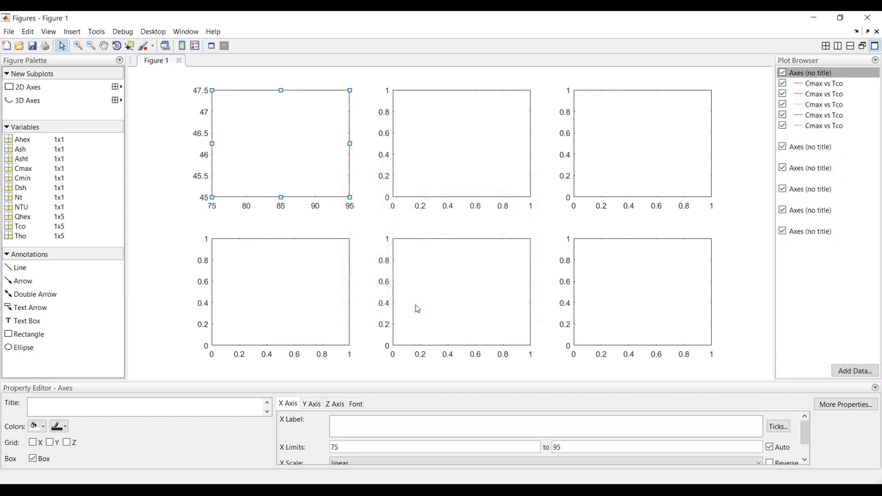
# - Select all the Cmax vs Tco lines of the first subplot together and delete them
pyautogui.click(831, 83)
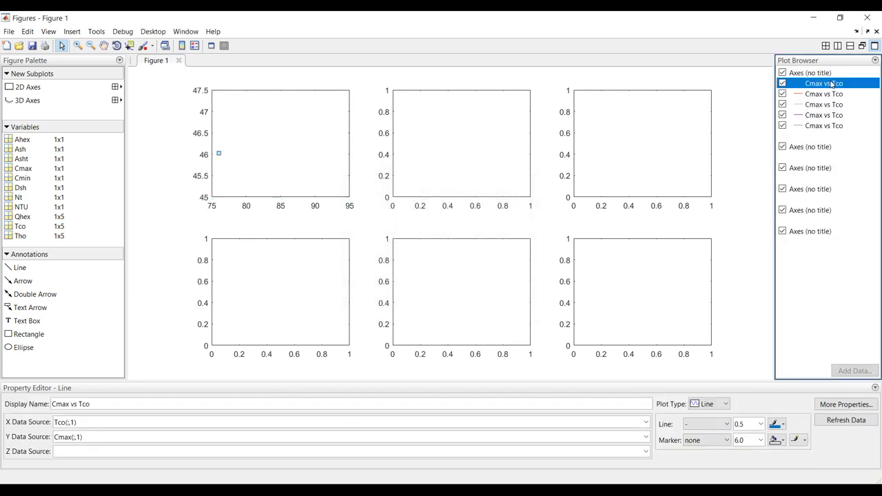
pyautogui.keyDown('shift'); pyautogui.click(833, 126); pyautogui.keyUp('shift')
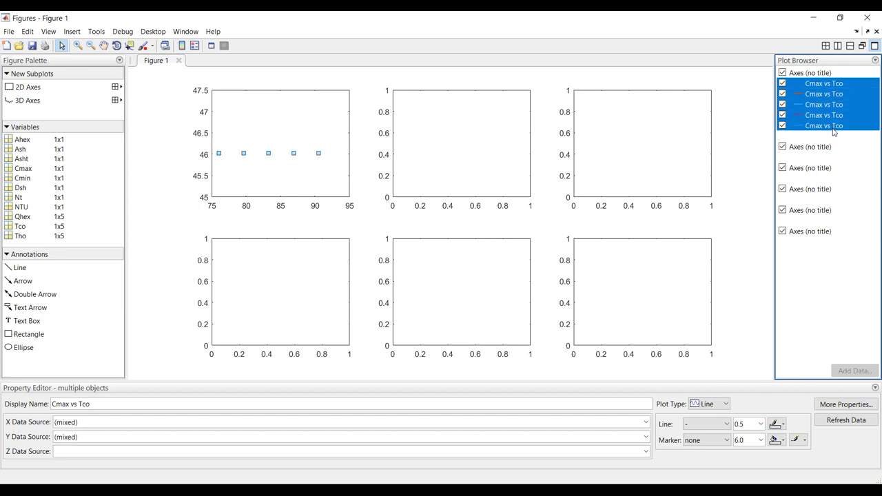
pyautogui.press('Delete')
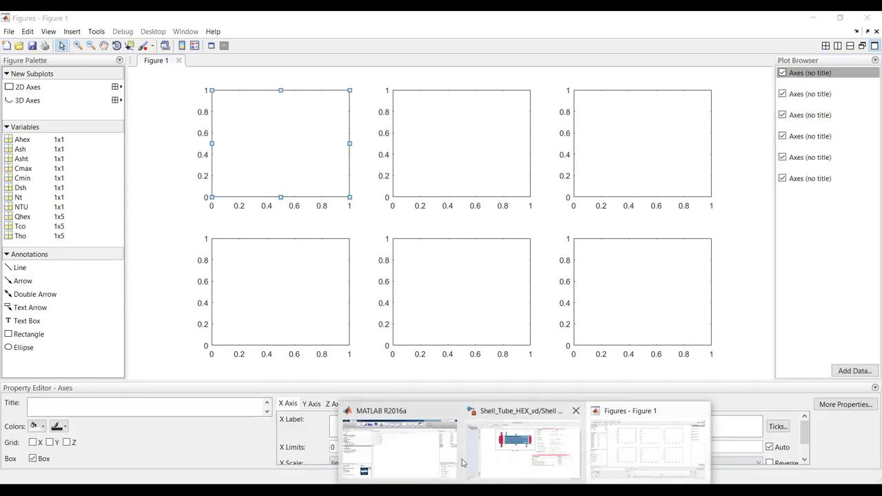
# - Check Qhex and Tho in the MATLAB workspace, and add a line plot to the first subplot with Tco as X data and Qhex as Y data
pyautogui.click(441, 451)
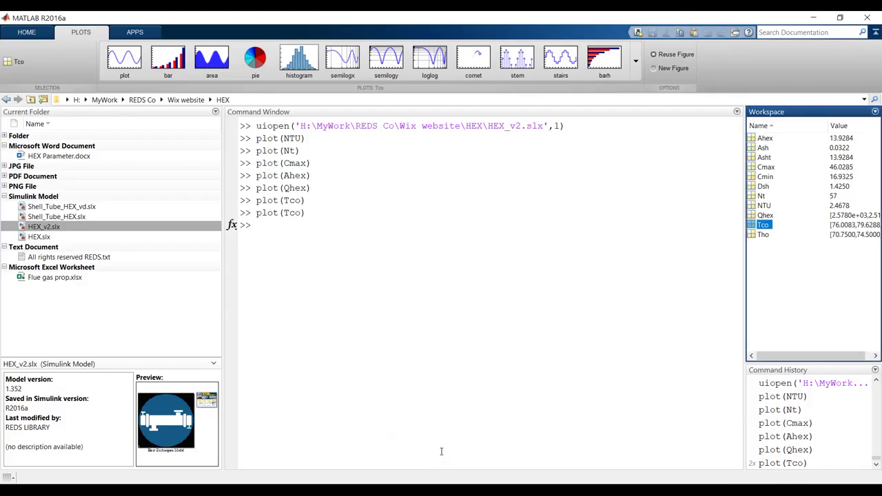
pyautogui.click(755, 216)
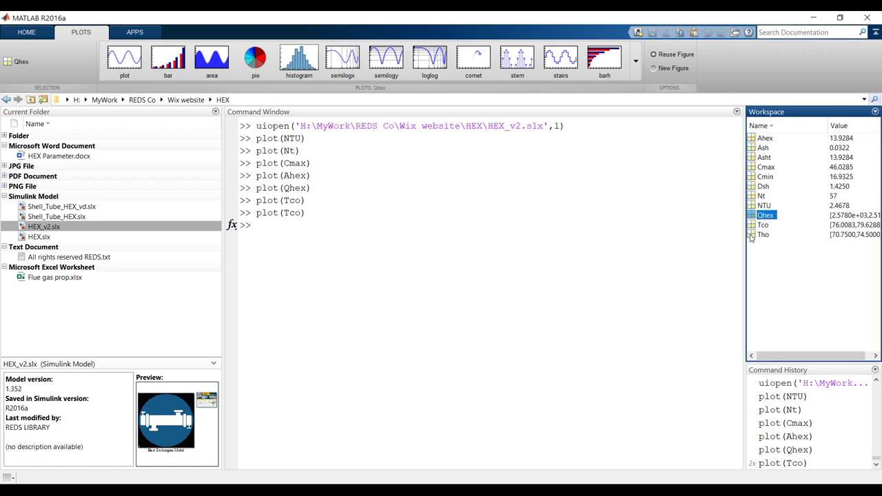
pyautogui.click(752, 235)
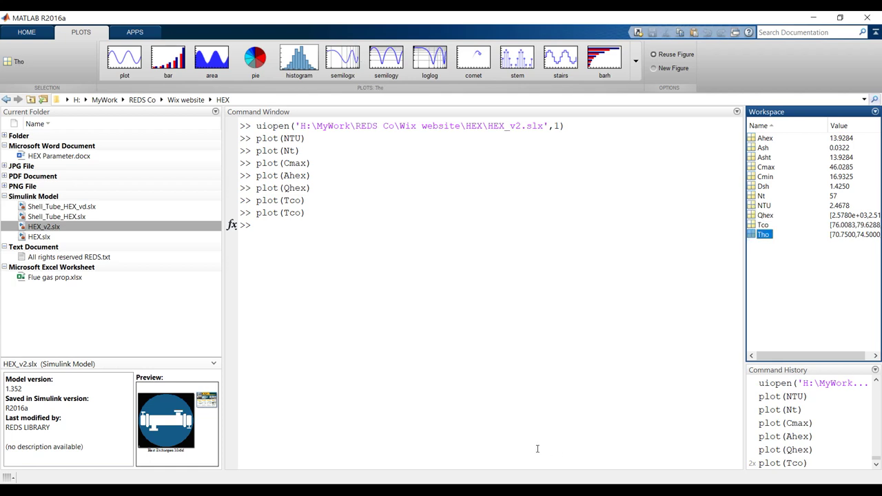
pyautogui.click(661, 447)
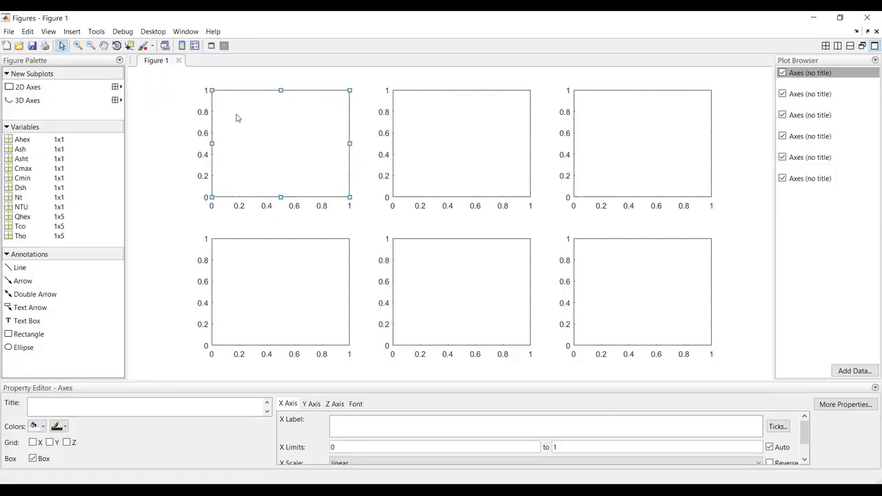
pyautogui.click(854, 370)
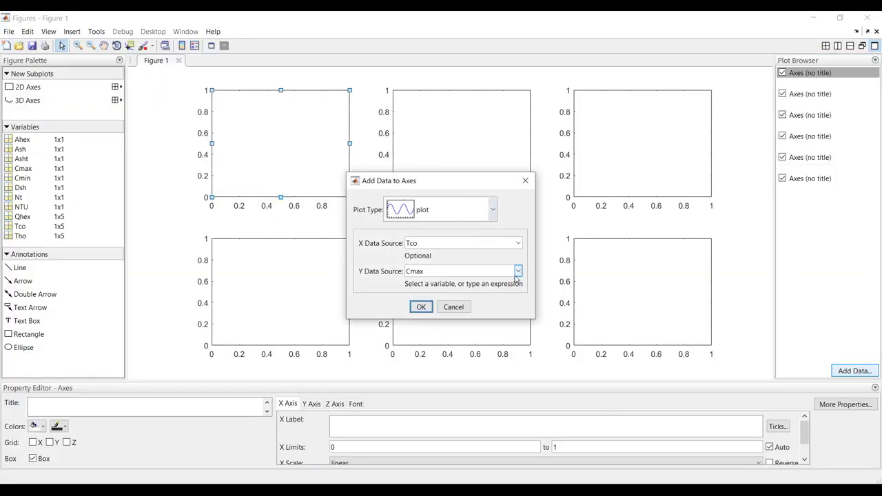
pyautogui.click(517, 271)
pyautogui.scroll(-1, 455, 338)
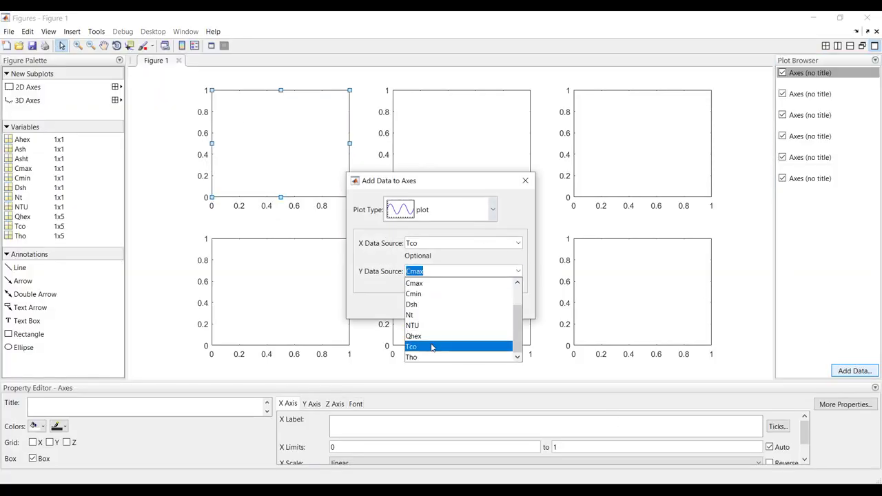
pyautogui.click(434, 336)
pyautogui.click(414, 310)
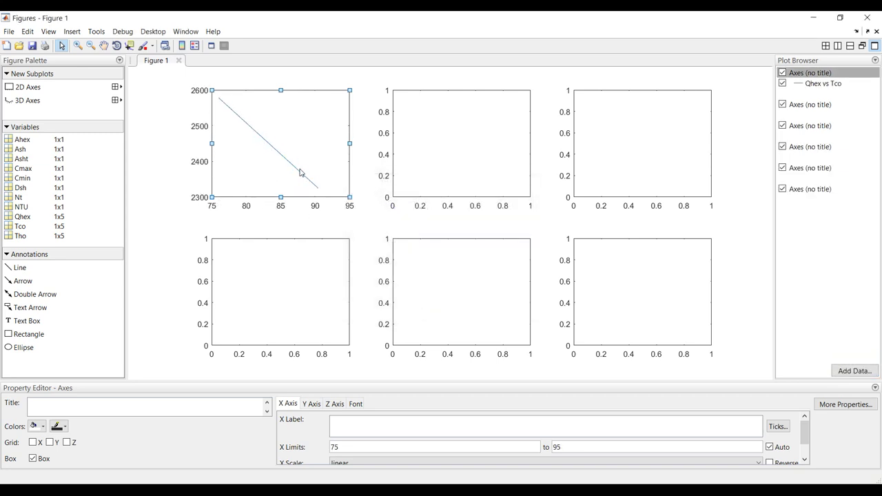
# - Add a line plot to the second upper subplot with Tco as X data and Tho as Y data
pyautogui.click(470, 132)
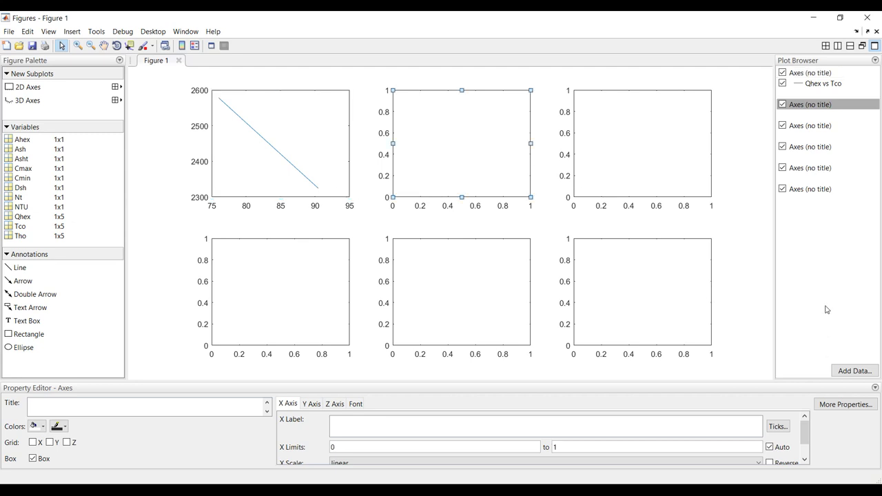
pyautogui.click(848, 372)
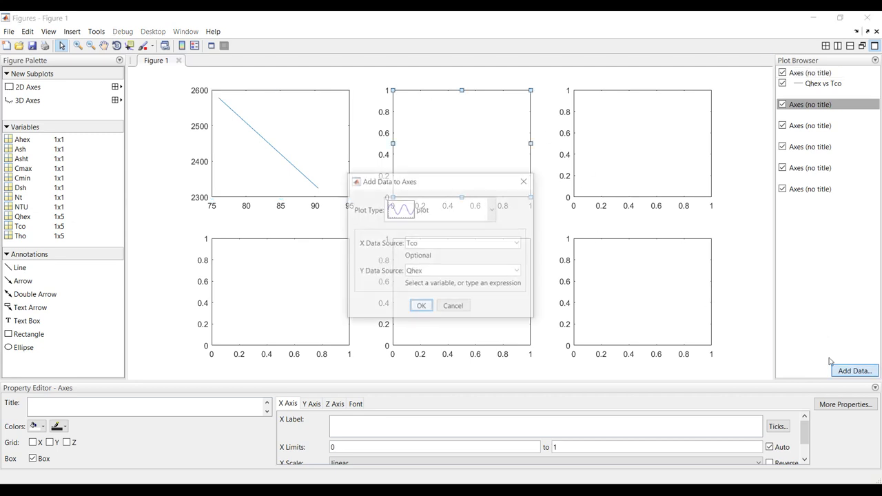
pyautogui.click(518, 271)
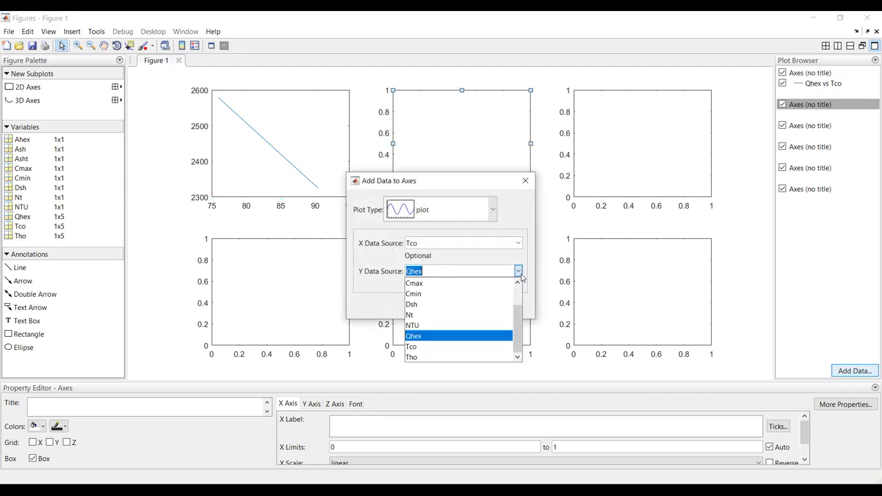
pyautogui.click(432, 357)
pyautogui.click(421, 306)
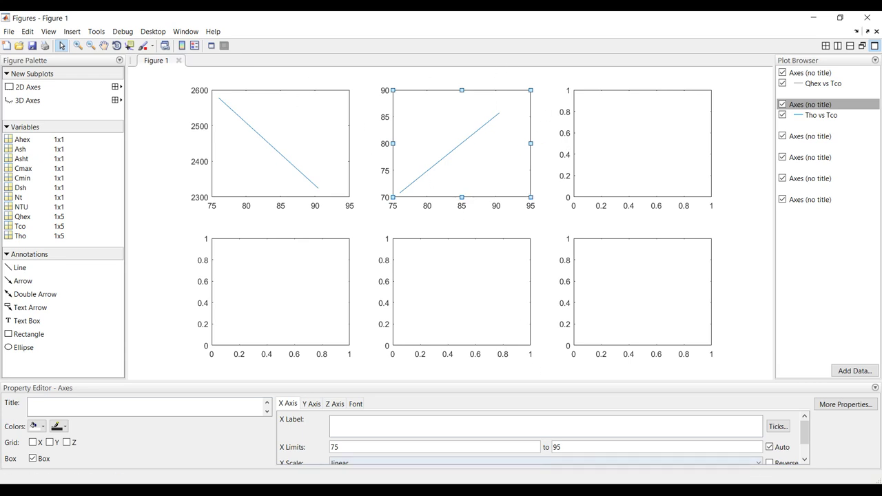
# - Switch to the Shell_Tube_HEX_vd model in Simulink and set the Shell & Tube HEX block's inlet cooling temperature to 30 °C
pyautogui.moveTo(525, 489)
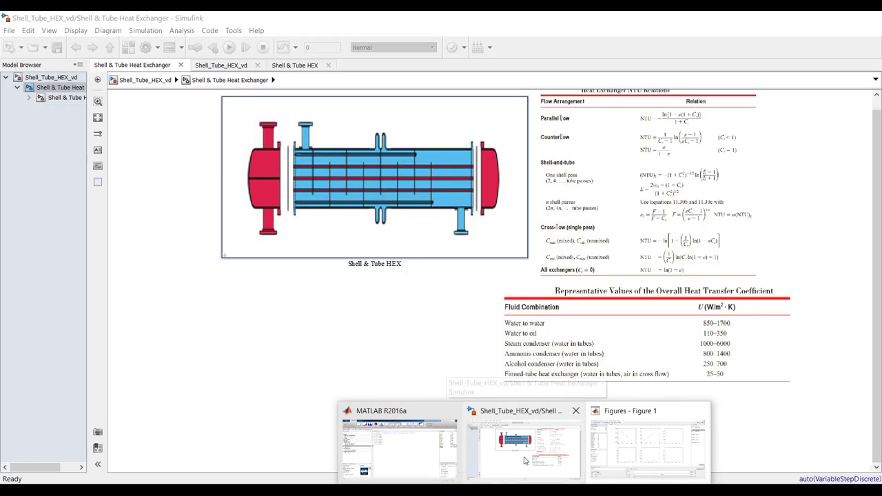
pyautogui.click(524, 446)
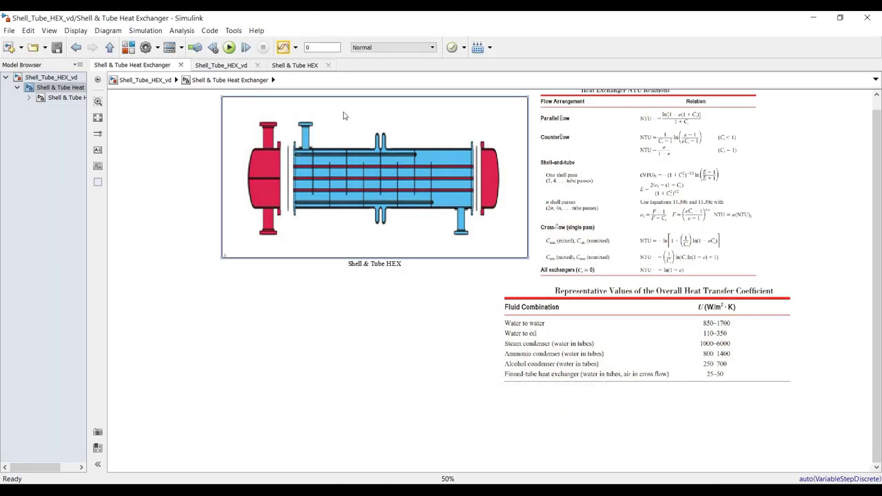
pyautogui.doubleClick(345, 116)
pyautogui.moveTo(244, 67); pyautogui.dragTo(593, 69)
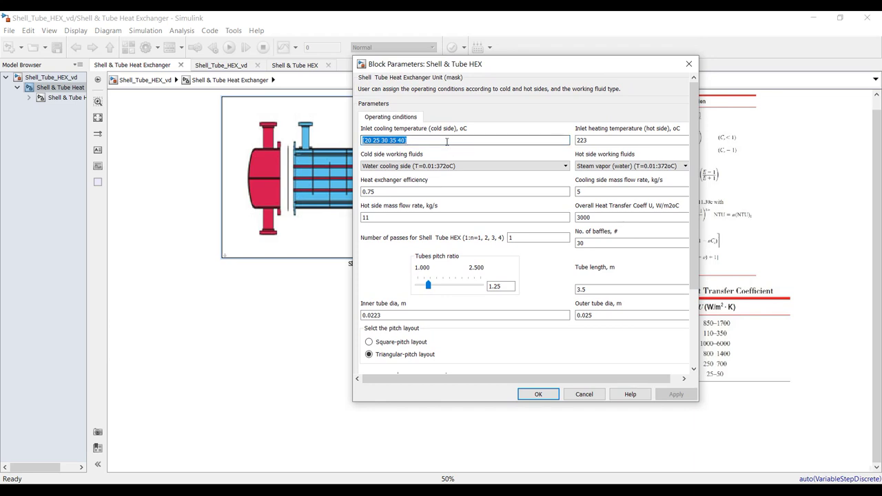
pyautogui.write('30')
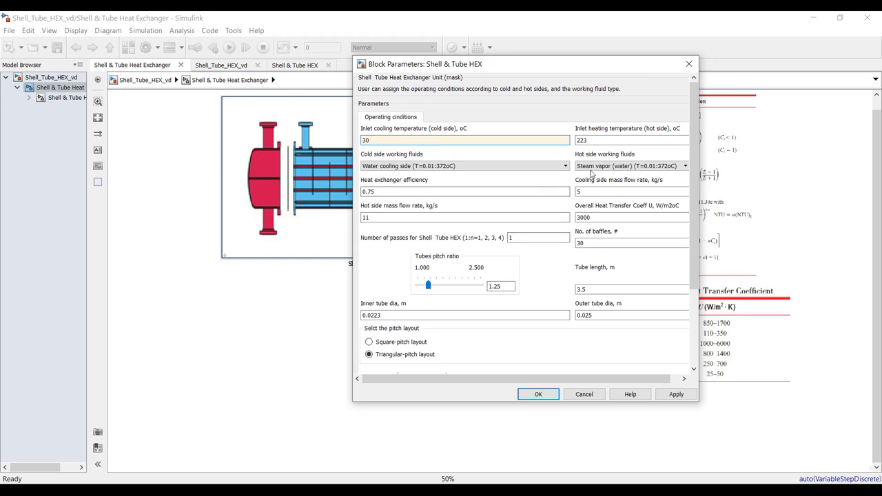
# - Set the block's heat exchanger efficiency to the vector [0.5 0.55 0.6 0.65 0.7 0.75] and accept the parameters
pyautogui.doubleClick(395, 191)
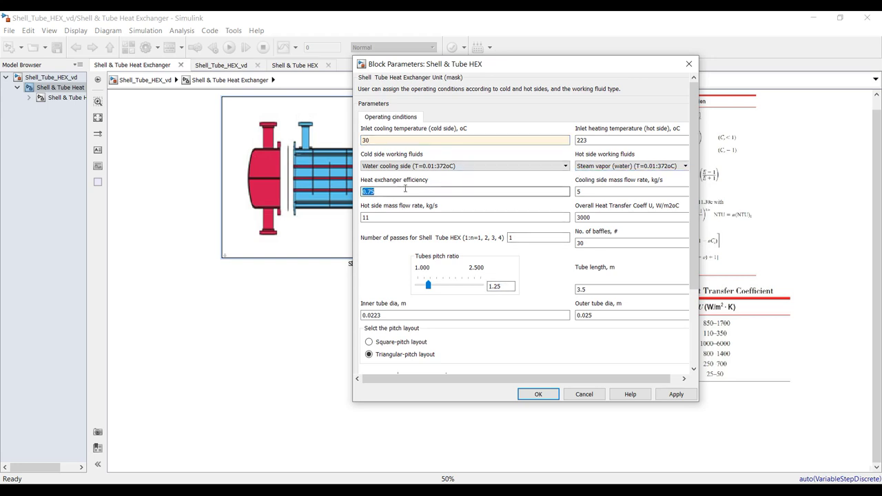
pyautogui.press('BackSpace')
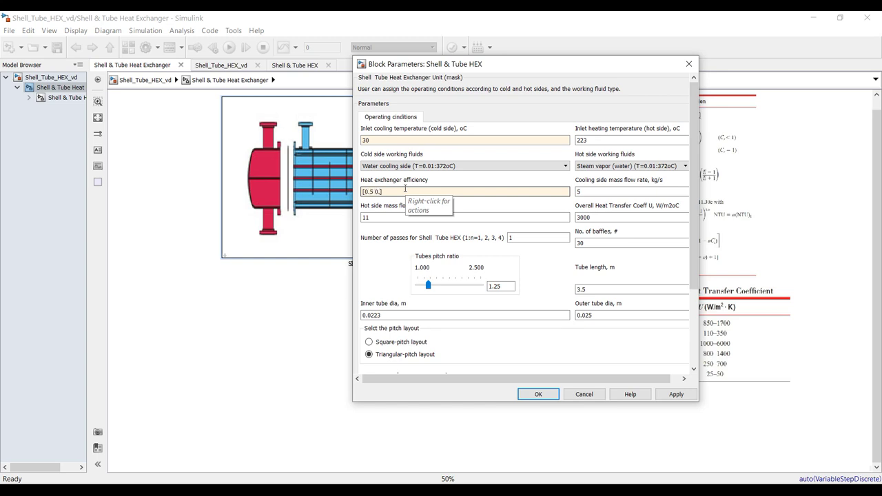
pyautogui.write('55 0.6 0.65 0.7 0.75')
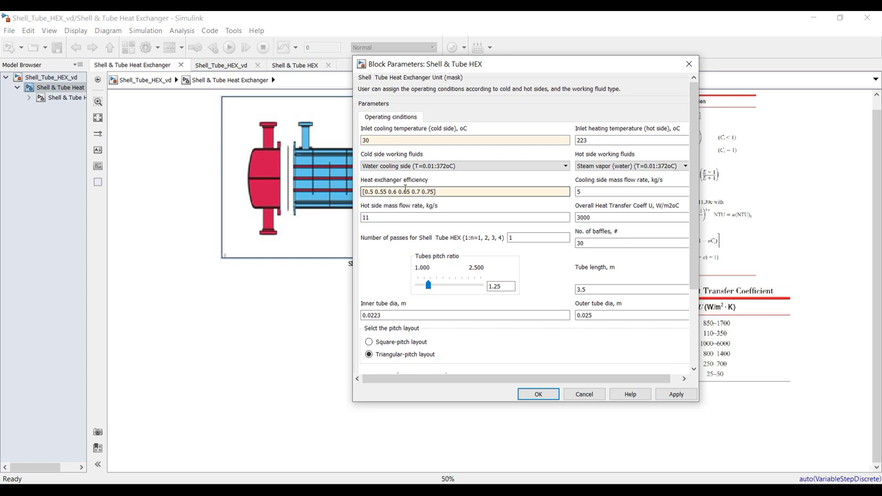
pyautogui.click(676, 395)
pyautogui.tripleClick(417, 192)
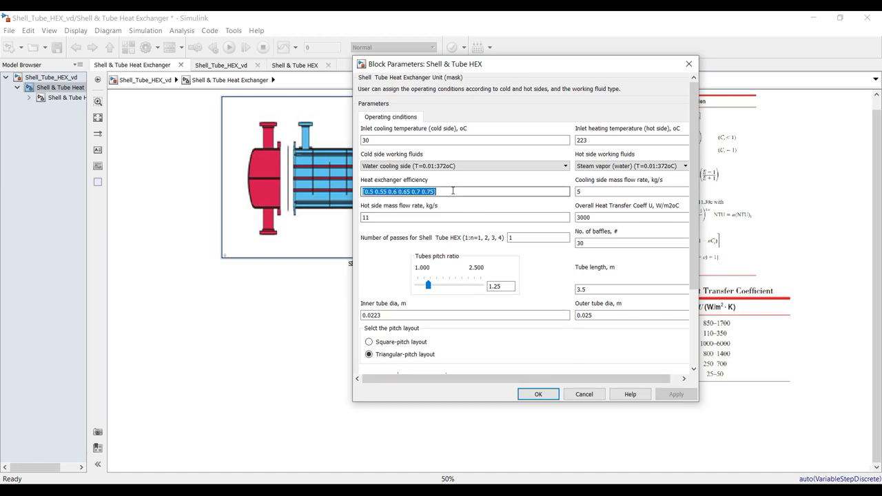
pyautogui.click(537, 394)
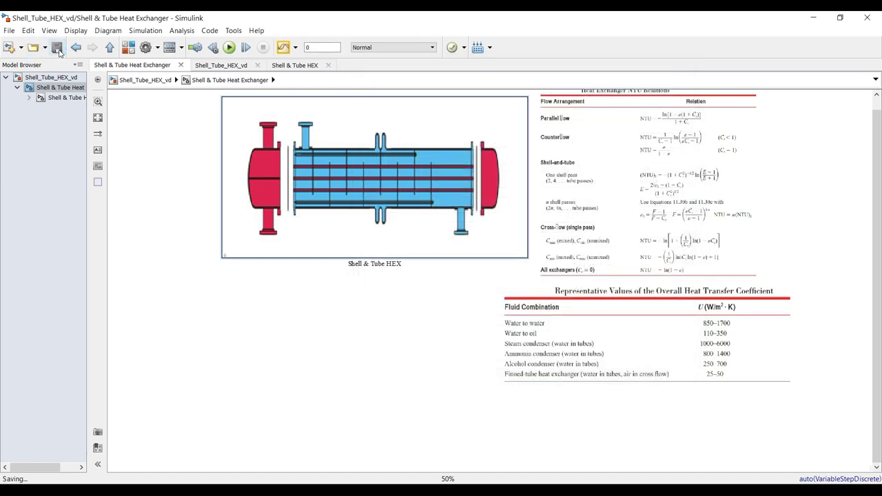
# - Try to simulate the model with the efficiency vector and close the diagnostic report
pyautogui.click(229, 48)
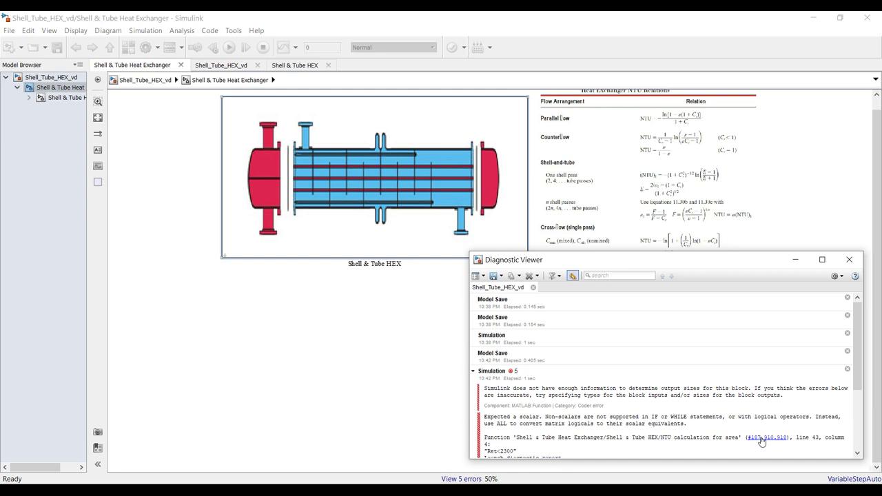
pyautogui.click(849, 259)
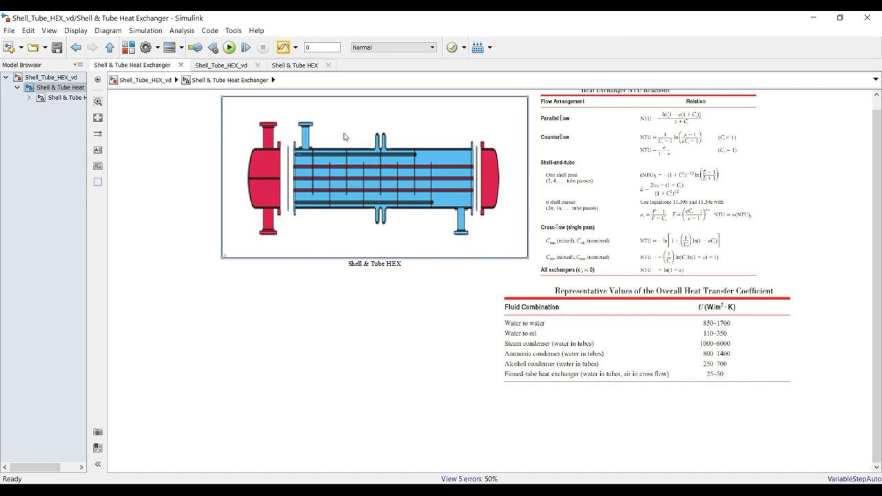
pyautogui.rightClick(345, 136)
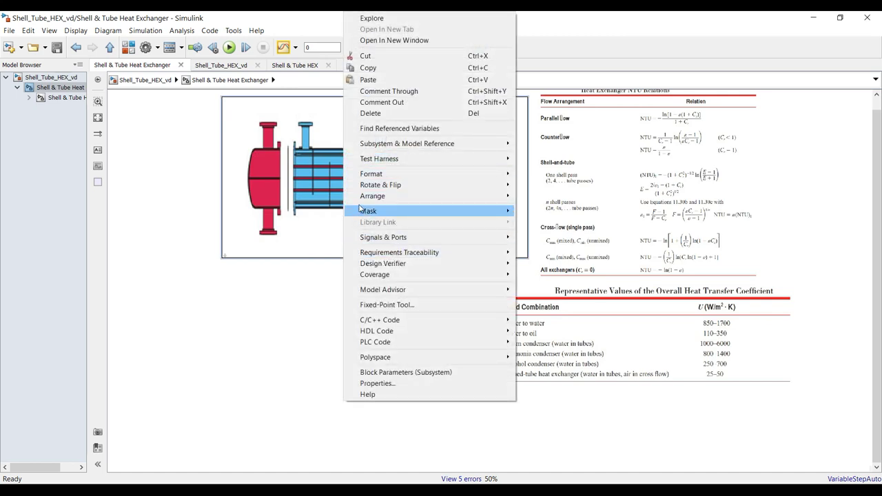
pyautogui.click(280, 163)
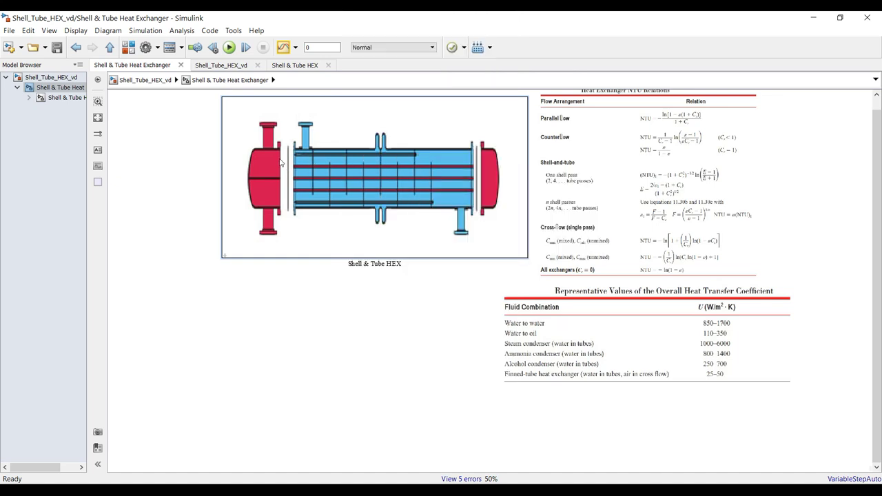
# - Set the Shell & Tube HEX block's heat exchanger efficiency to 0.6, save the model and run the simulation
pyautogui.doubleClick(297, 150)
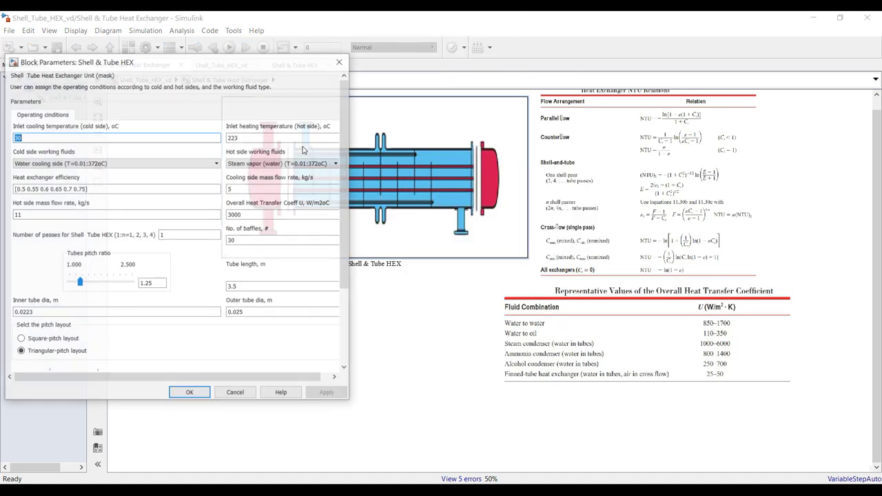
pyautogui.tripleClick(102, 194)
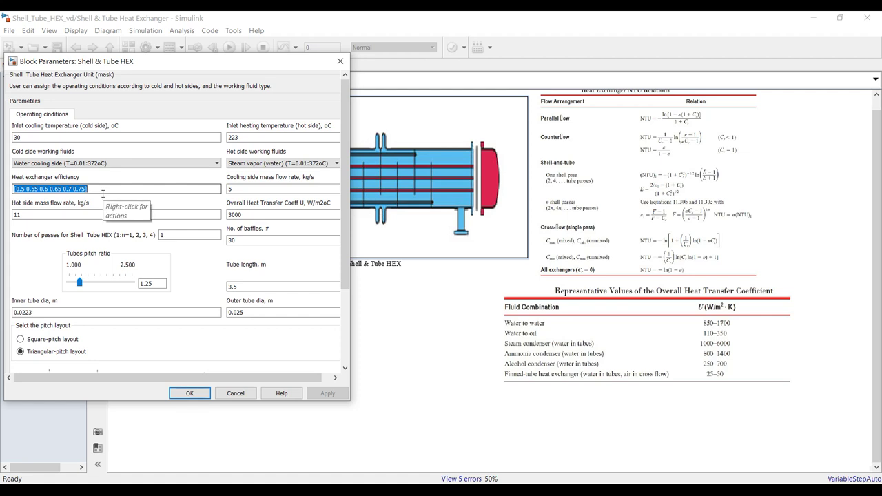
pyautogui.write('0.6')
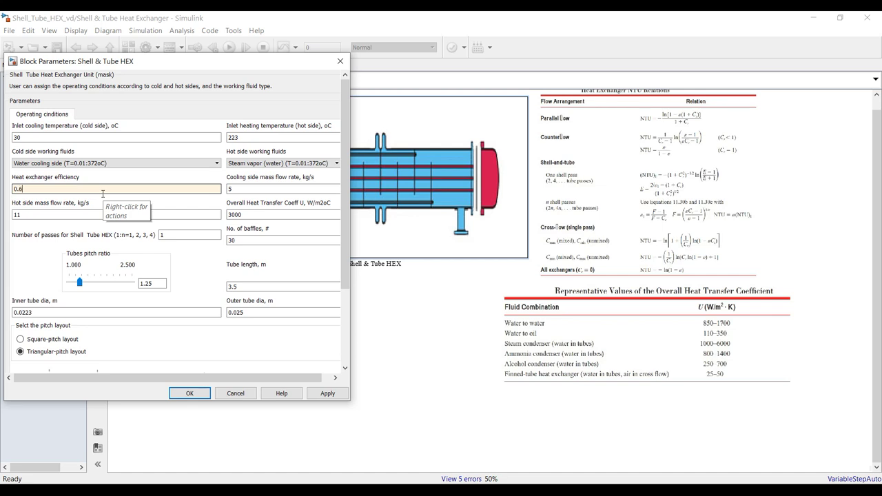
pyautogui.press('Return')
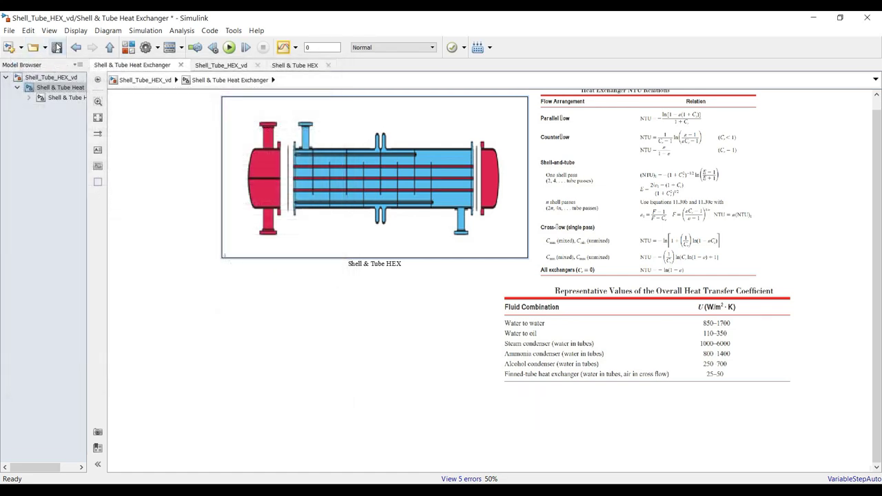
pyautogui.click(230, 48)
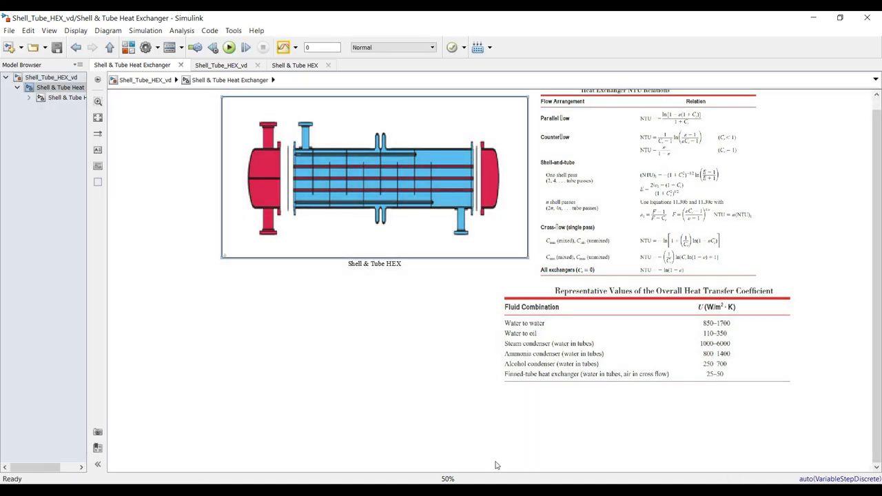
# - Return to Figure 1 and add another line to the first subplot with Tco as X data and Qhex as Y data
pyautogui.click(523, 490)
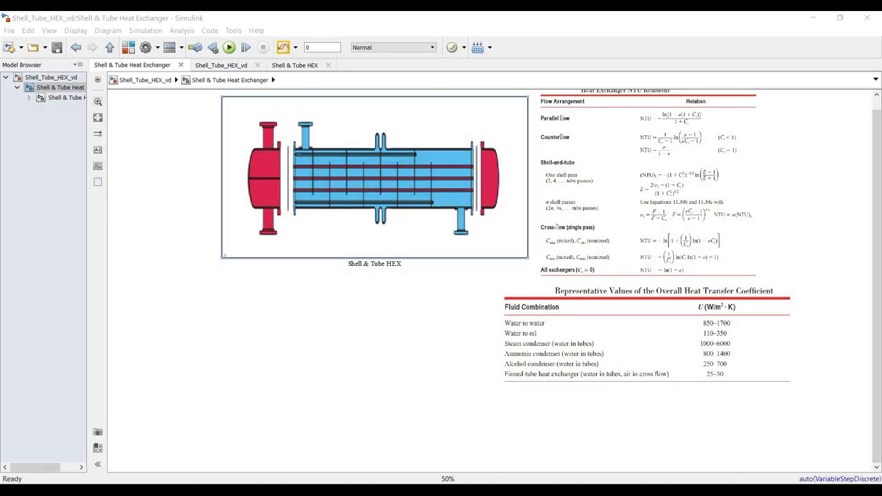
pyautogui.click(594, 469)
pyautogui.click(310, 126)
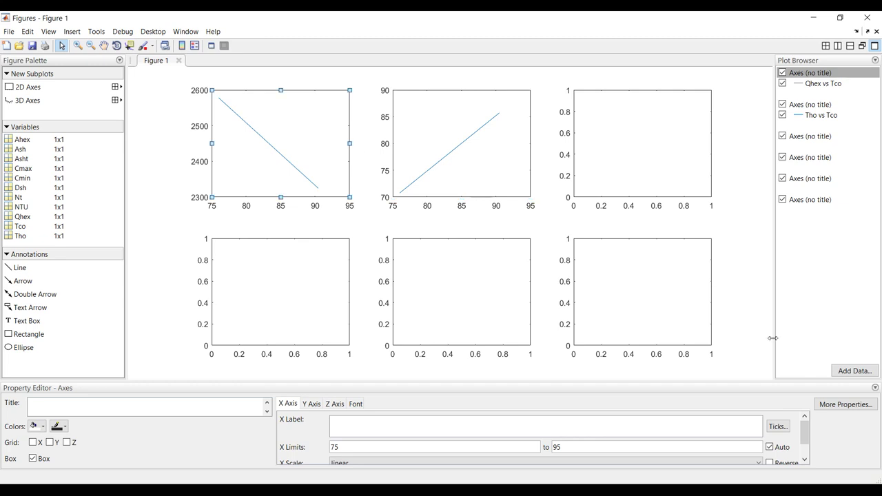
pyautogui.click(854, 370)
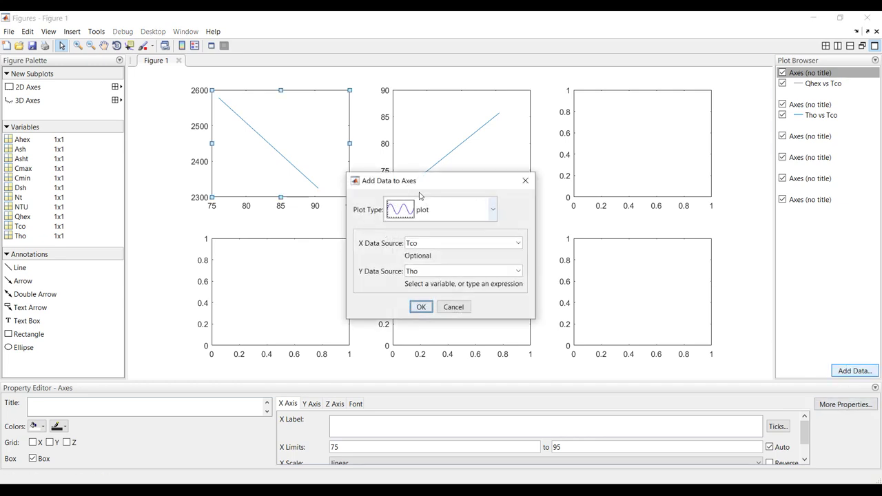
pyautogui.click(518, 272)
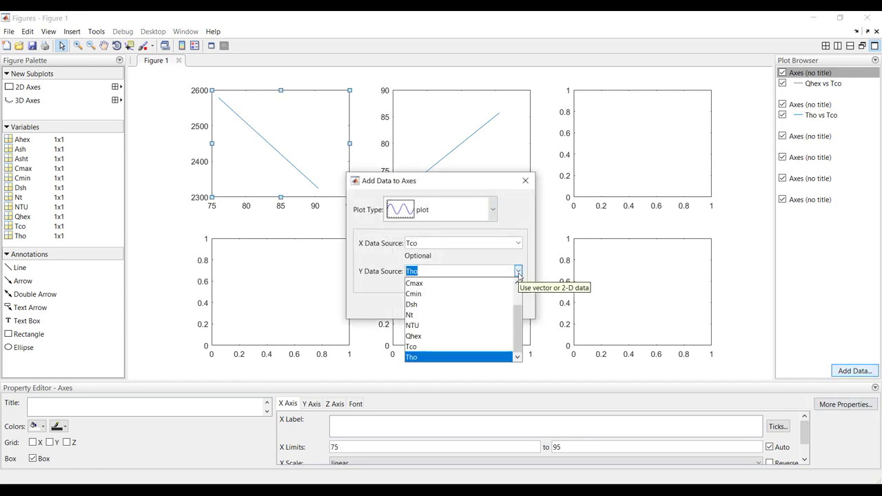
pyautogui.click(413, 336)
pyautogui.click(421, 307)
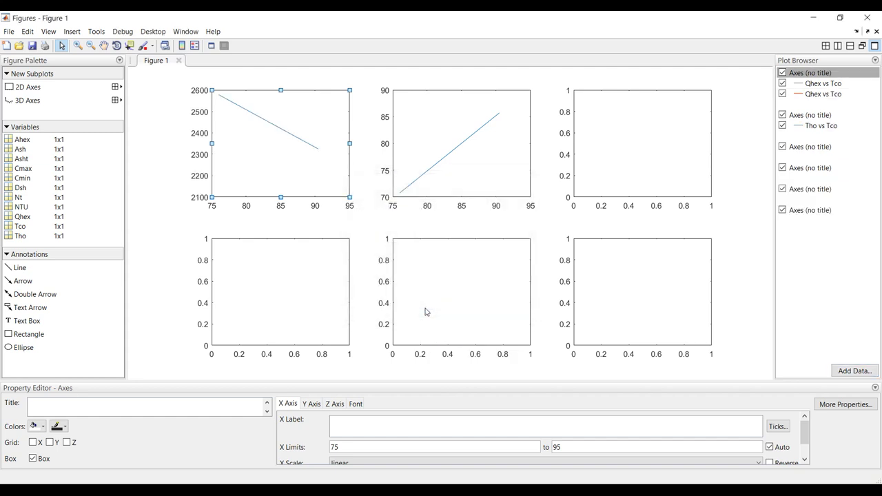
# - Add another line to the second subplot with Tco as X data and Tho as Y data
pyautogui.click(502, 146)
pyautogui.click(854, 371)
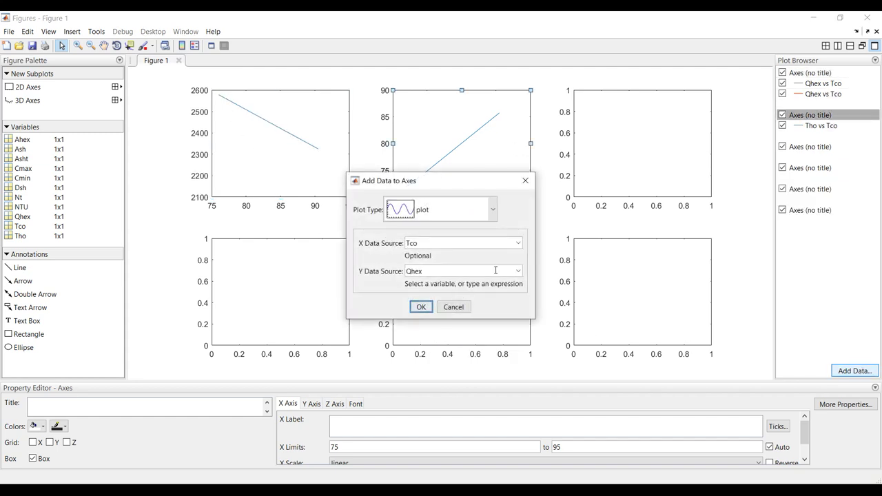
pyautogui.click(518, 271)
pyautogui.click(434, 356)
pyautogui.click(421, 308)
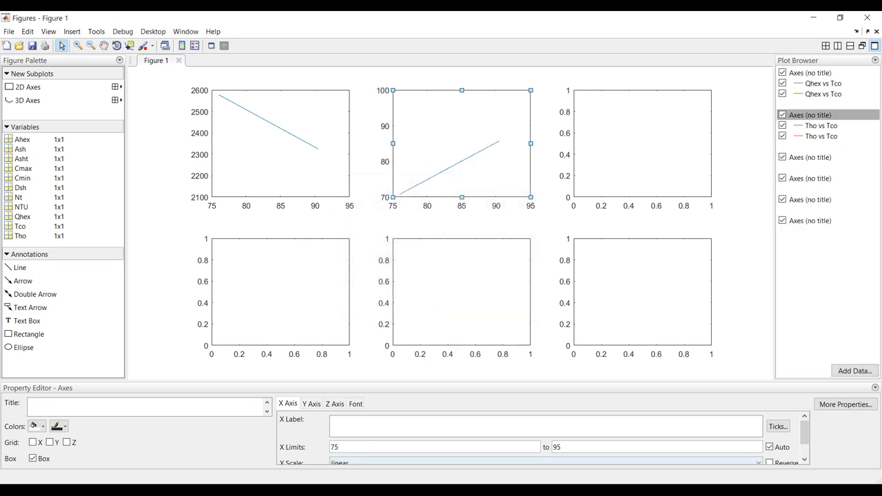
# - Switch to the main MATLAB window and run the command hold on
pyautogui.click(524, 490)
pyautogui.click(399, 460)
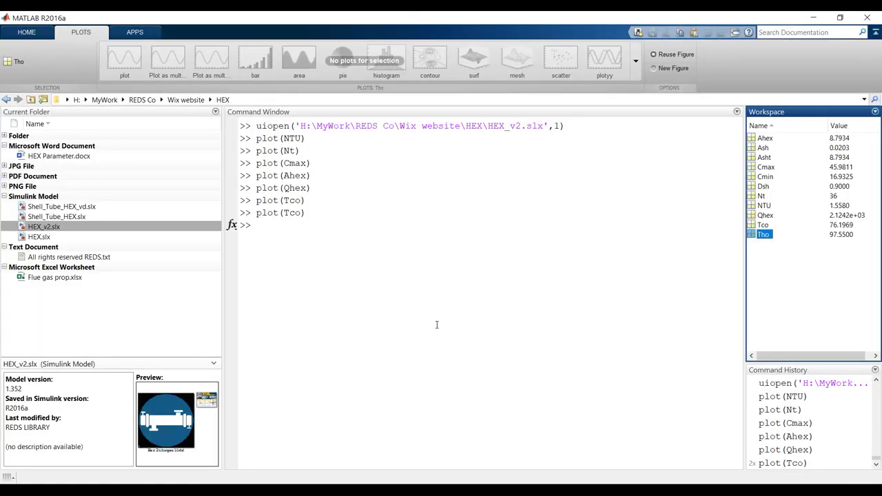
pyautogui.write('hold')
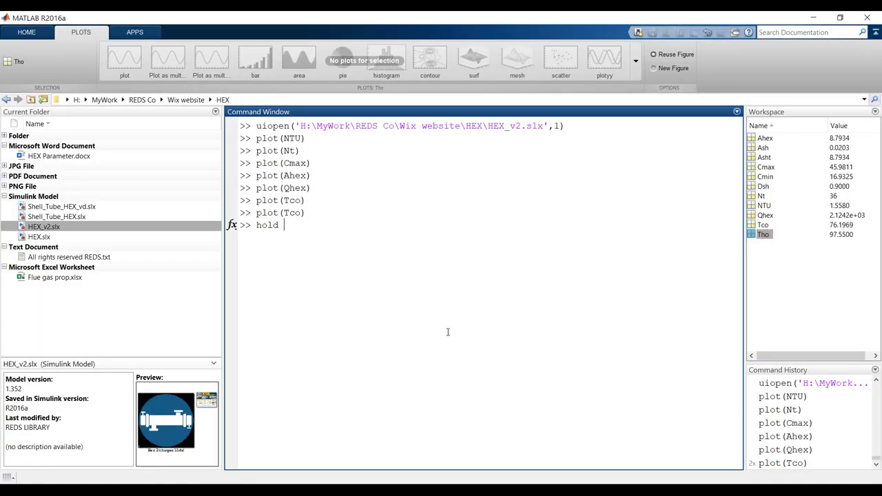
pyautogui.write(' on')
pyautogui.press('Return')
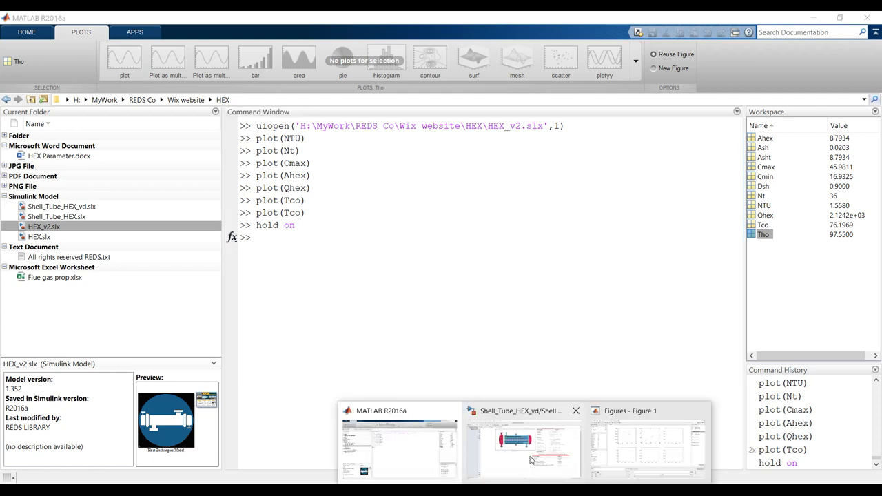
# - Return to the Simulink model, set the Shell & Tube HEX block's heat exchanger efficiency to 0.7, save and run the simulation
pyautogui.click(498, 430)
pyautogui.doubleClick(396, 198)
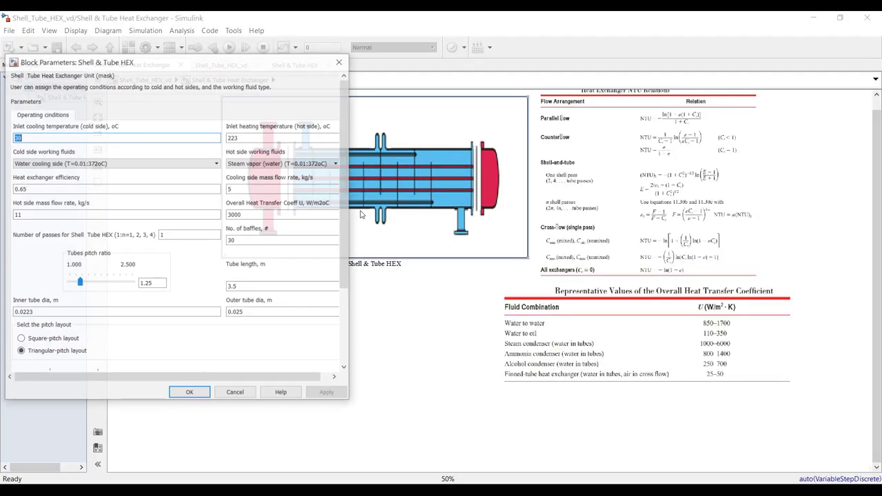
pyautogui.doubleClick(58, 187)
pyautogui.write('0')
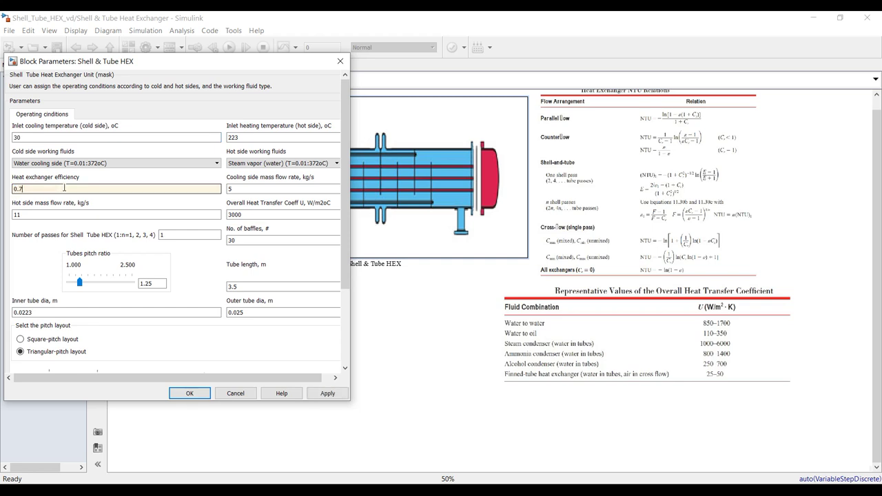
pyautogui.press('Return')
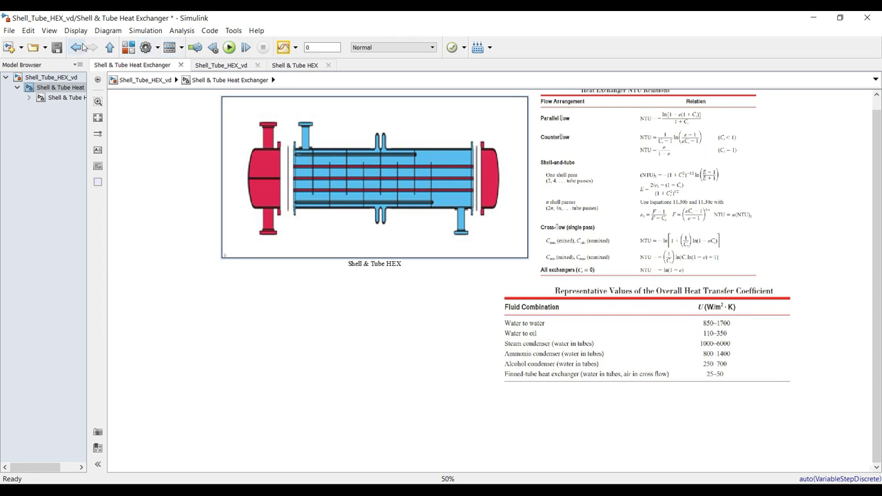
pyautogui.click(229, 47)
# - Switch to Figure 1 and add a third line to the first subplot, plotting Qhex against Tco
pyautogui.click(524, 490)
pyautogui.click(632, 451)
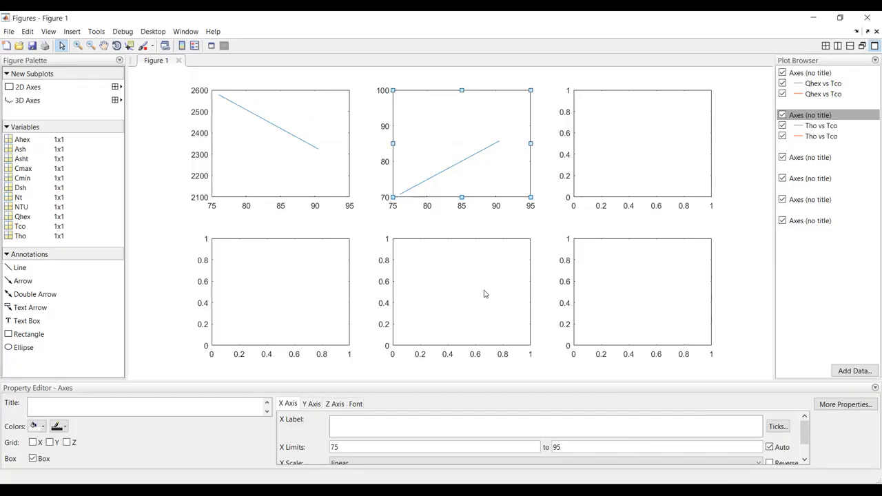
pyautogui.click(293, 105)
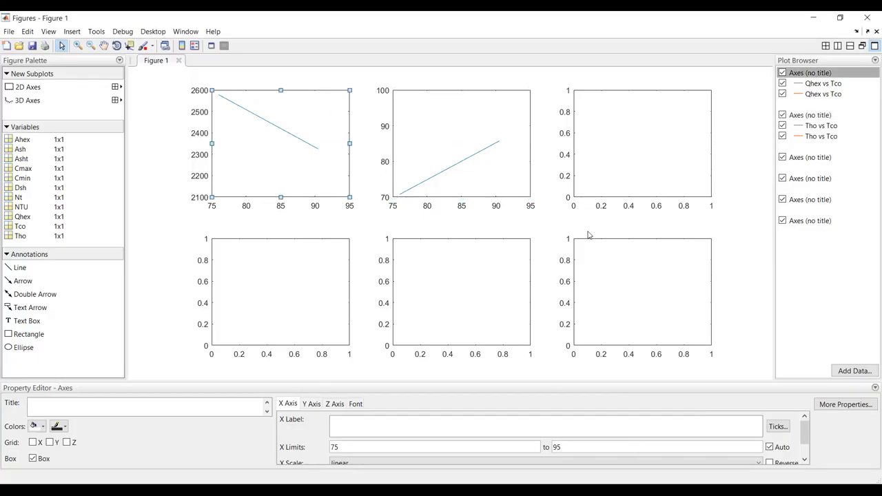
pyautogui.click(854, 371)
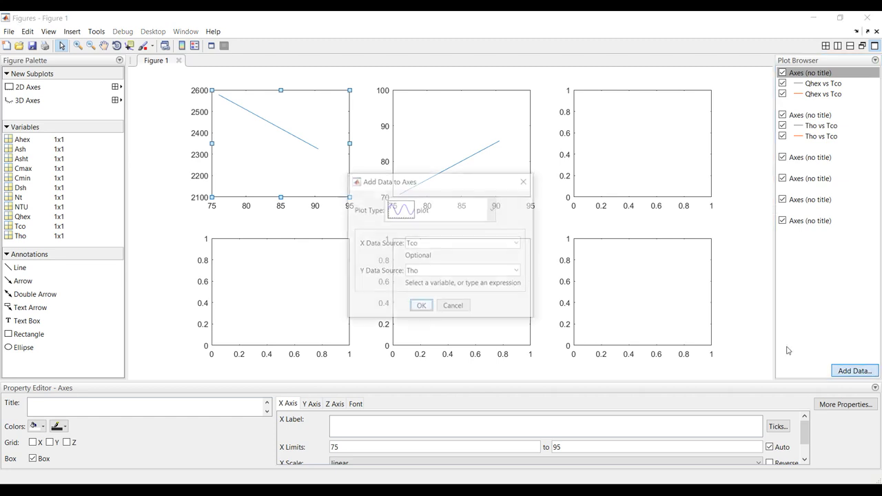
pyautogui.click(517, 272)
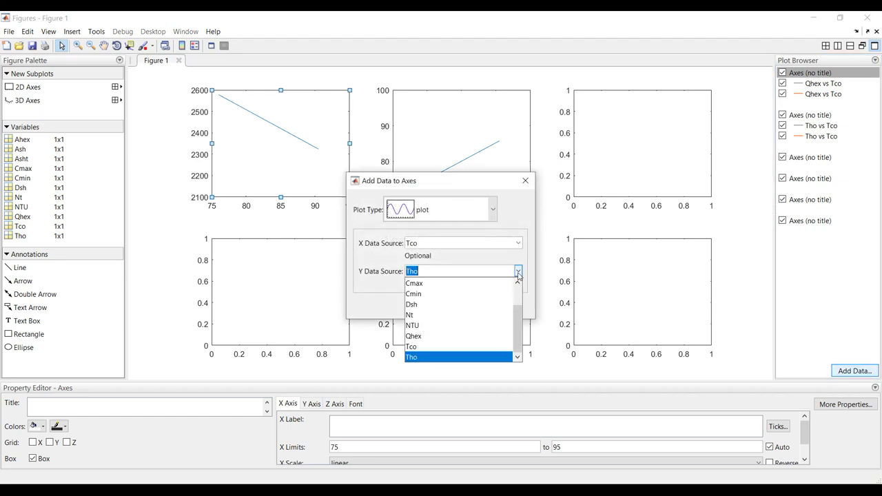
pyautogui.click(441, 335)
pyautogui.click(419, 308)
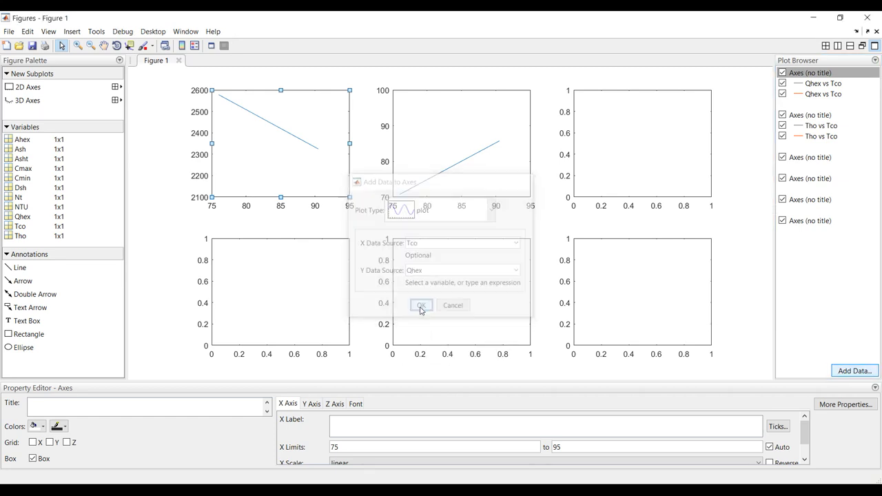
# - Add a third line to the second subplot, plotting Tho against Tco
pyautogui.click(437, 136)
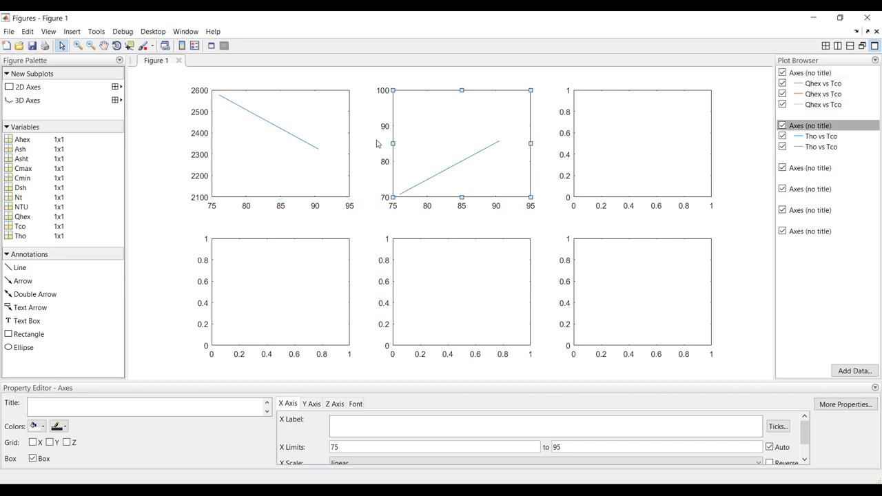
pyautogui.click(855, 371)
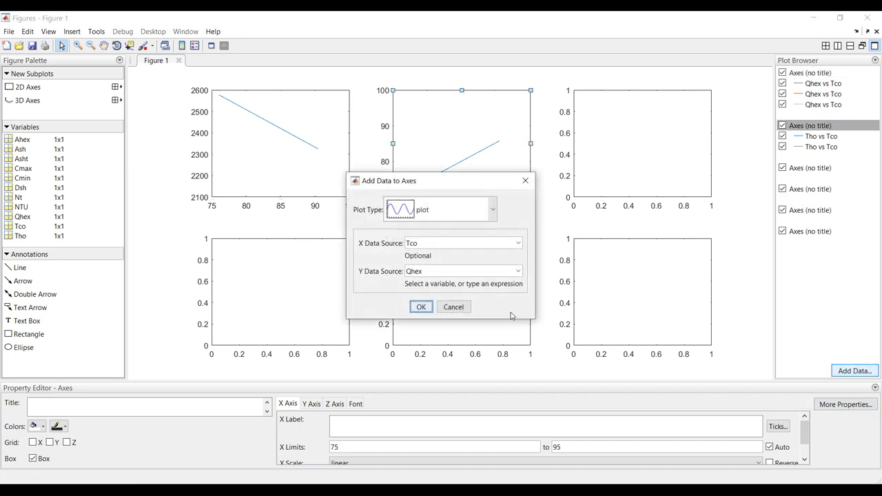
pyautogui.click(518, 270)
pyautogui.click(441, 356)
pyautogui.click(422, 305)
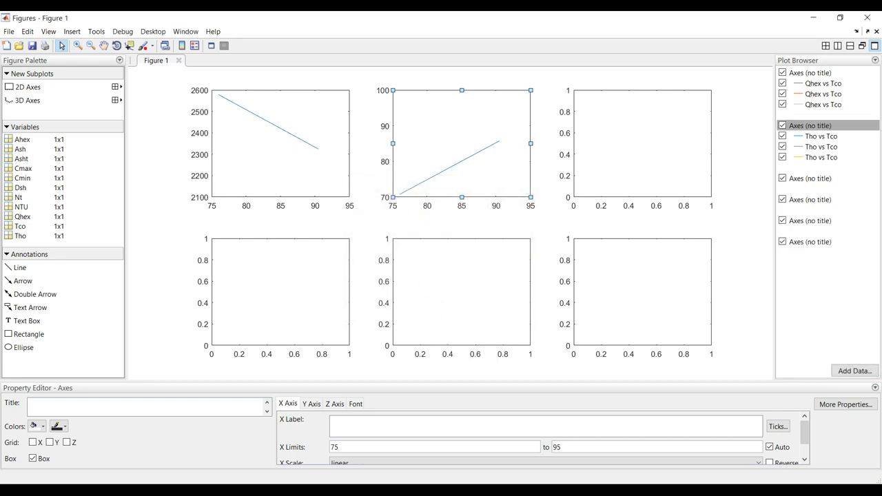
# - In the Simulink model, set the Shell & Tube HEX block's heat exchanger efficiency to 0.55, save and run the simulation
pyautogui.moveTo(526, 490)
pyautogui.click(510, 448)
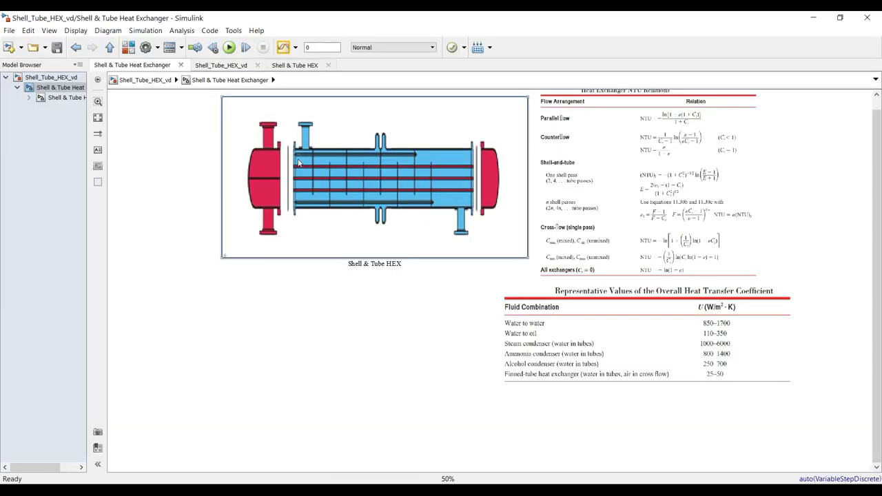
pyautogui.click(62, 187)
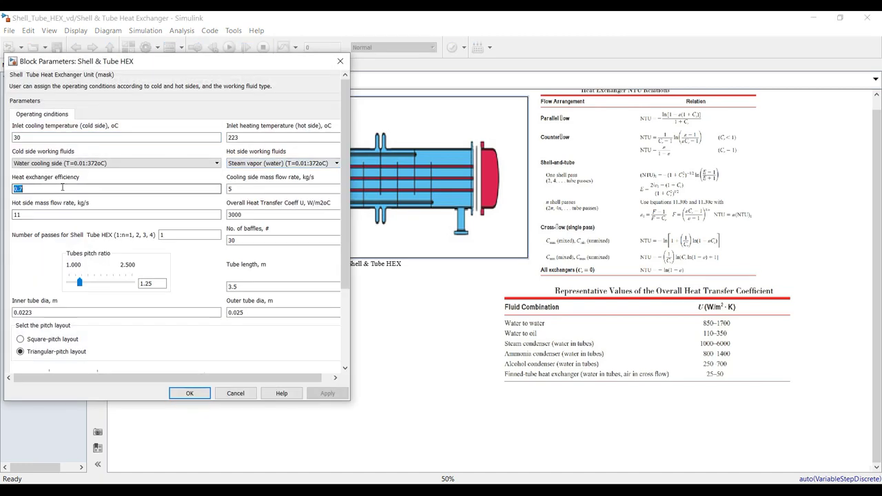
pyautogui.write('0.5')
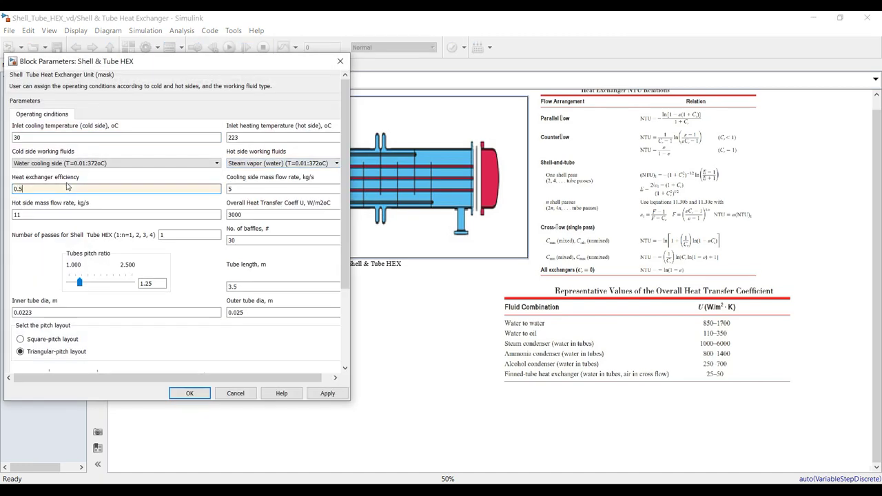
pyautogui.write('5')
pyautogui.press('Return')
pyautogui.click(57, 48)
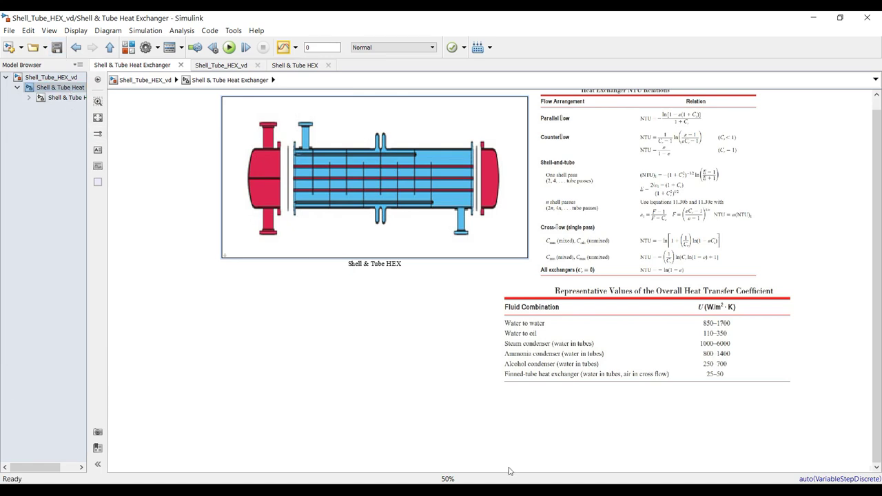
pyautogui.click(229, 47)
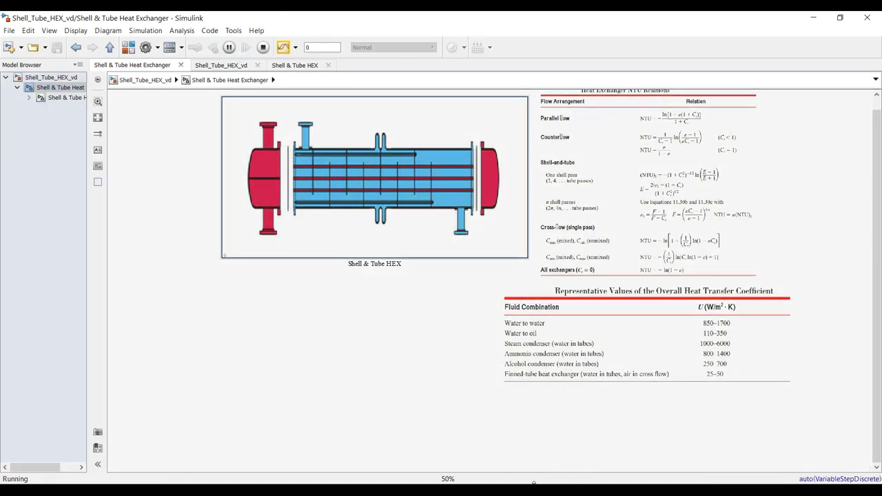
# - Go back to Figure 1 and add a fourth line to the first subplot with Tco as X data and Qhex as Y data
pyautogui.moveTo(526, 491)
pyautogui.click(634, 451)
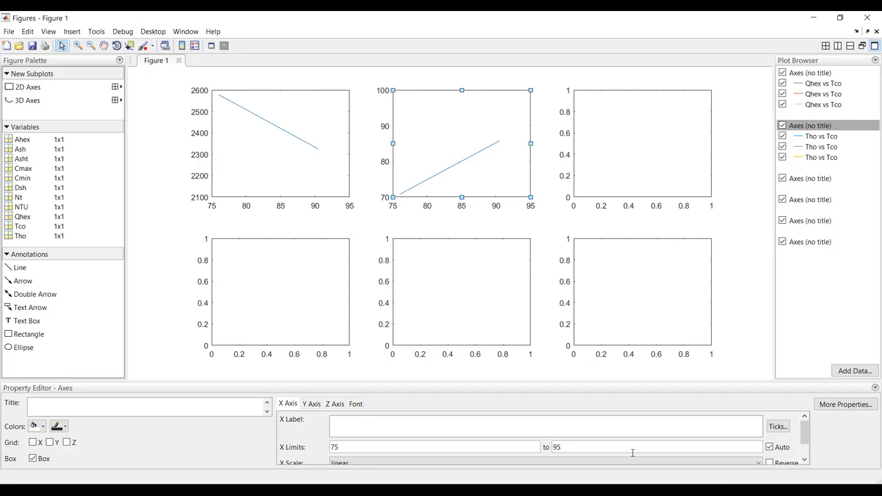
pyautogui.click(274, 125)
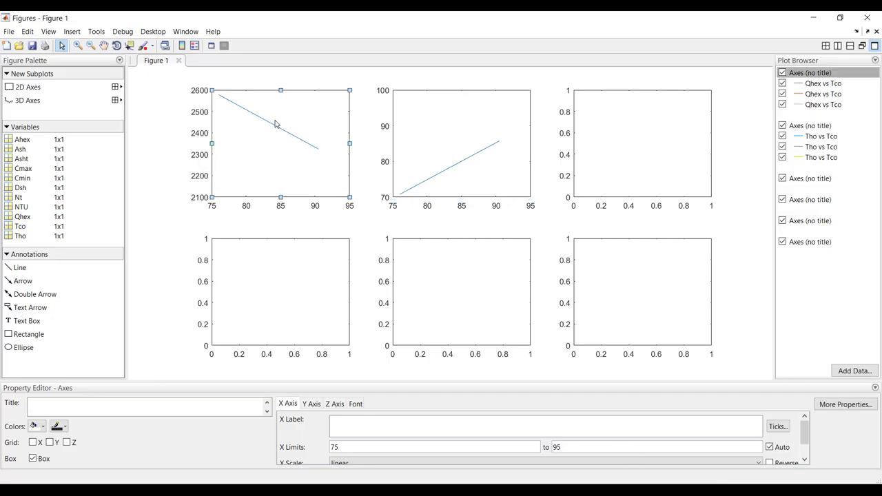
pyautogui.click(815, 104)
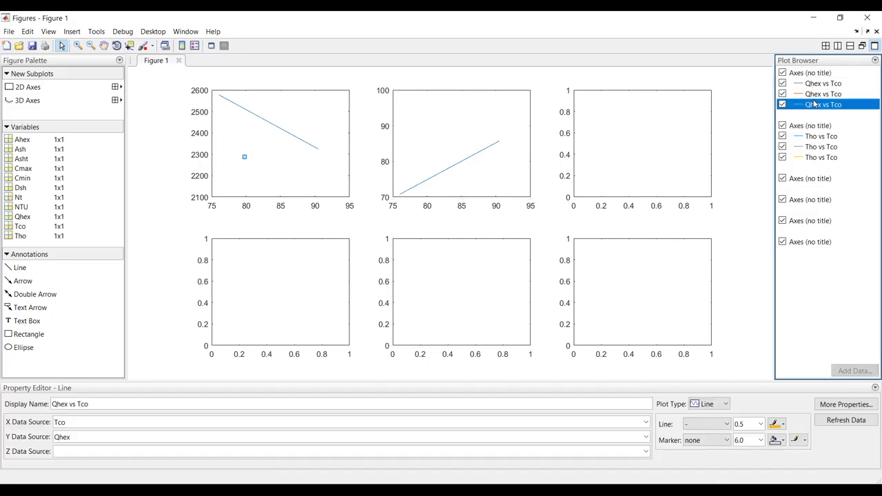
pyautogui.click(335, 122)
pyautogui.click(836, 371)
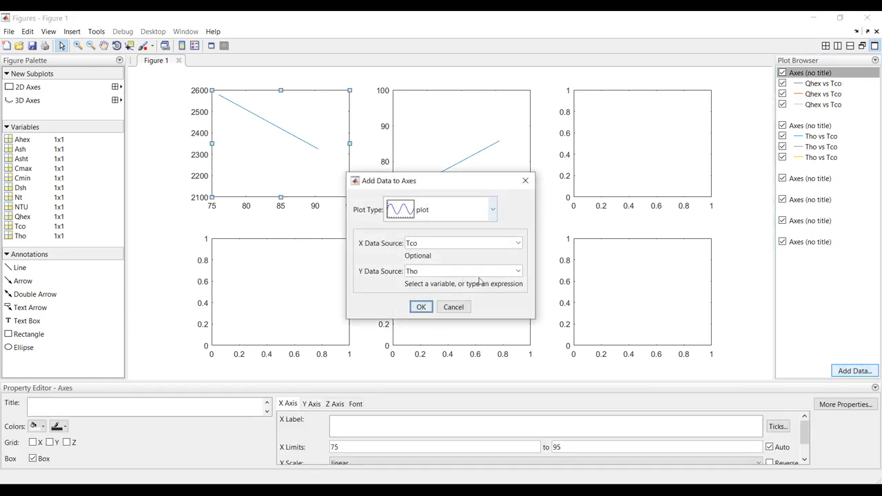
pyautogui.click(517, 271)
pyautogui.click(448, 338)
pyautogui.click(425, 308)
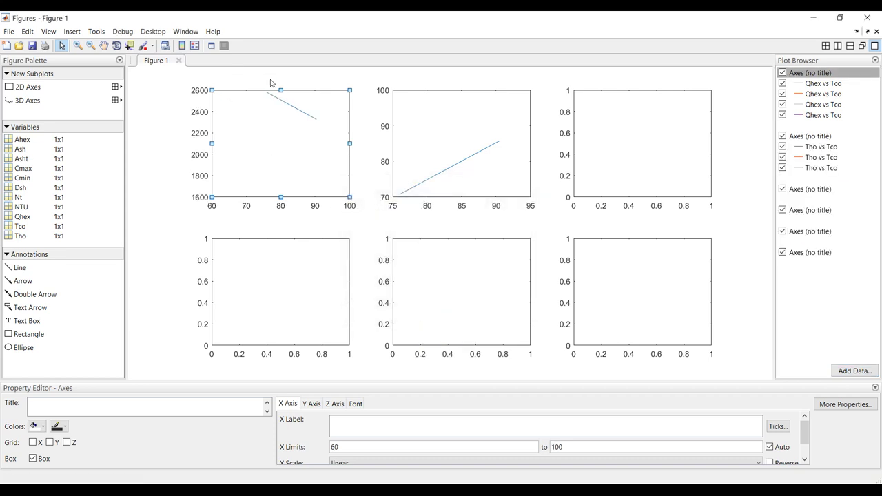
# - Add a fourth line to the second subplot with Tco as X data and Tho as Y data
pyautogui.click(425, 150)
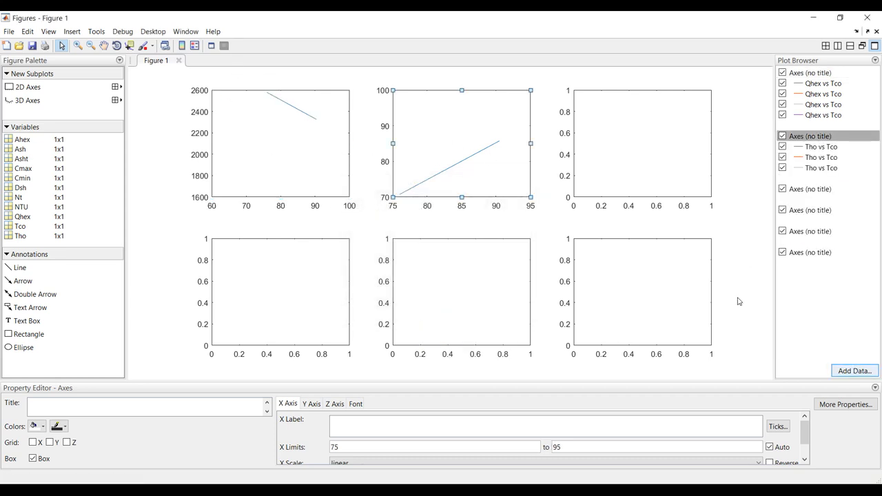
pyautogui.click(861, 375)
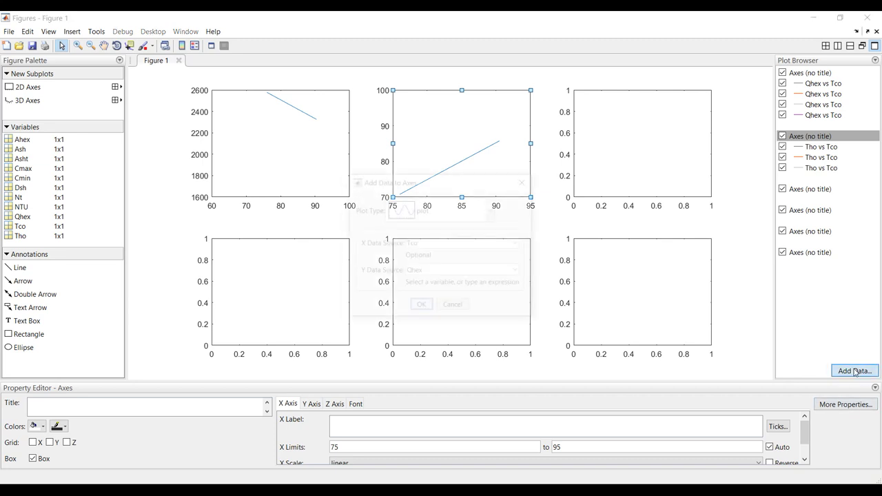
pyautogui.click(483, 271)
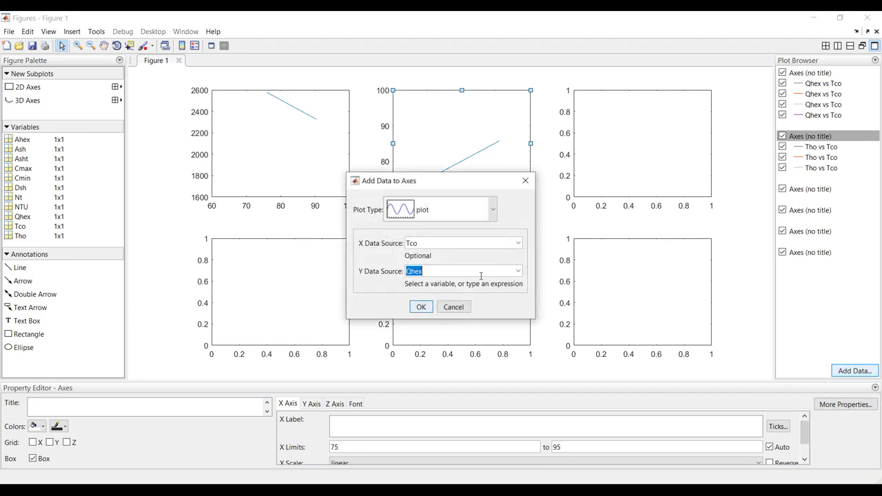
pyautogui.click(520, 273)
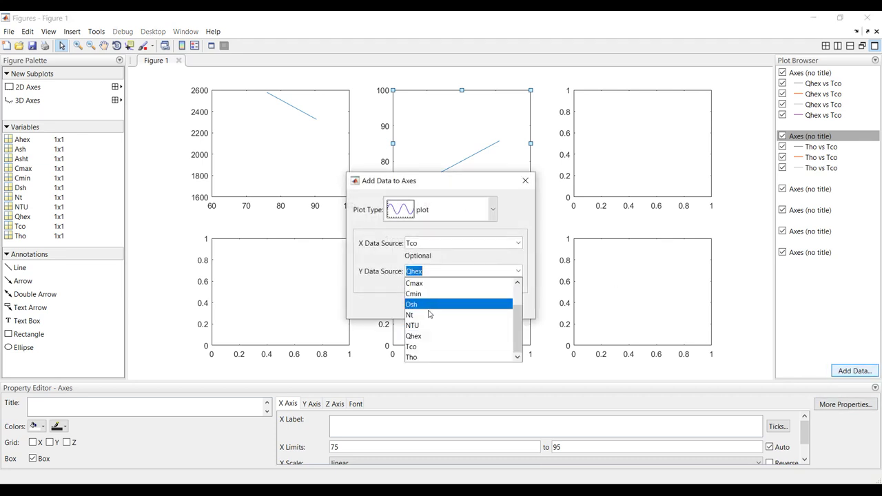
pyautogui.click(433, 352)
pyautogui.click(421, 306)
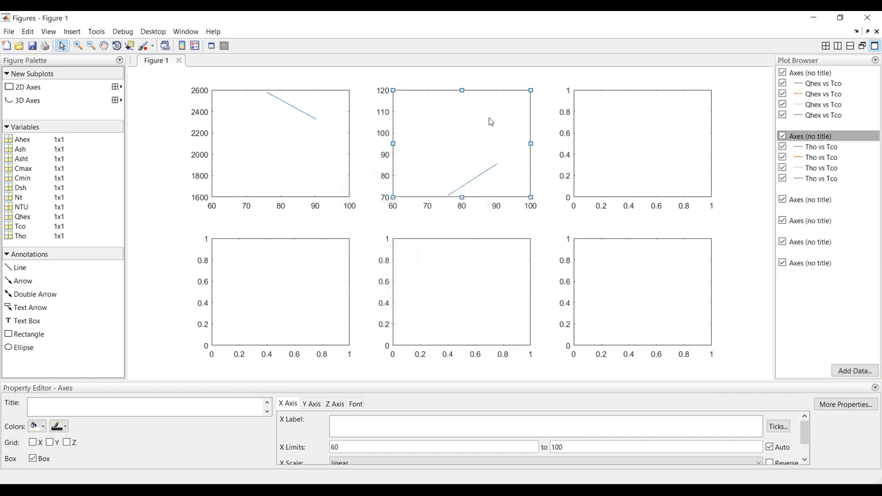
# - Delete all Qhex vs Tco lines from the first subplot and all Tho vs Tco lines from the second subplot
pyautogui.click(835, 85)
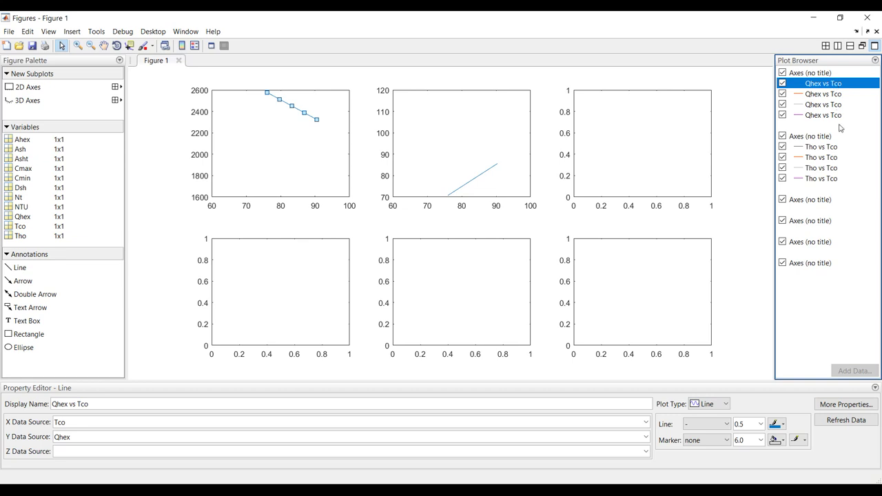
pyautogui.keyDown('shift'); pyautogui.click(834, 115); pyautogui.keyUp('shift')
pyautogui.press('Delete')
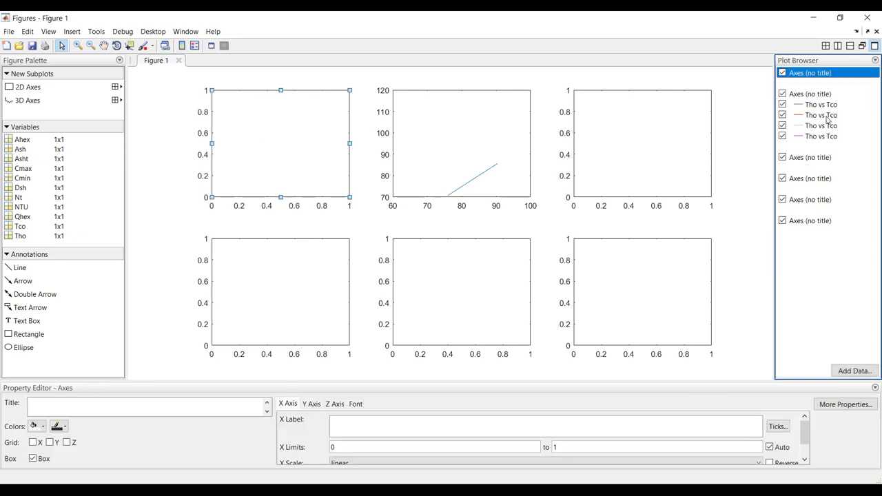
pyautogui.click(827, 104)
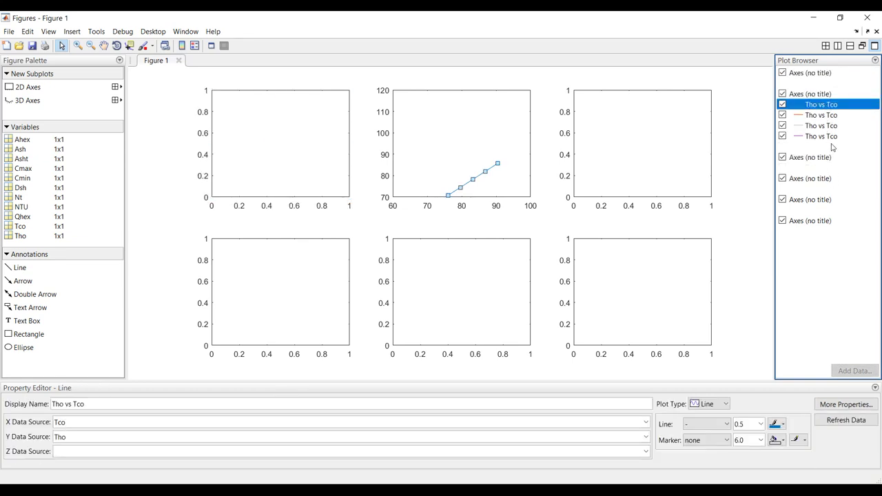
pyautogui.keyDown('shift'); pyautogui.click(832, 137); pyautogui.keyUp('shift')
pyautogui.press('Delete')
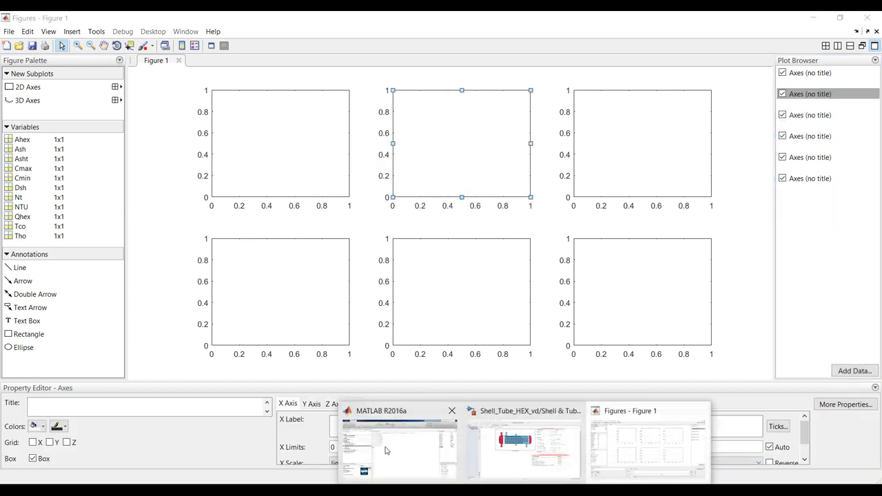
pyautogui.click(384, 449)
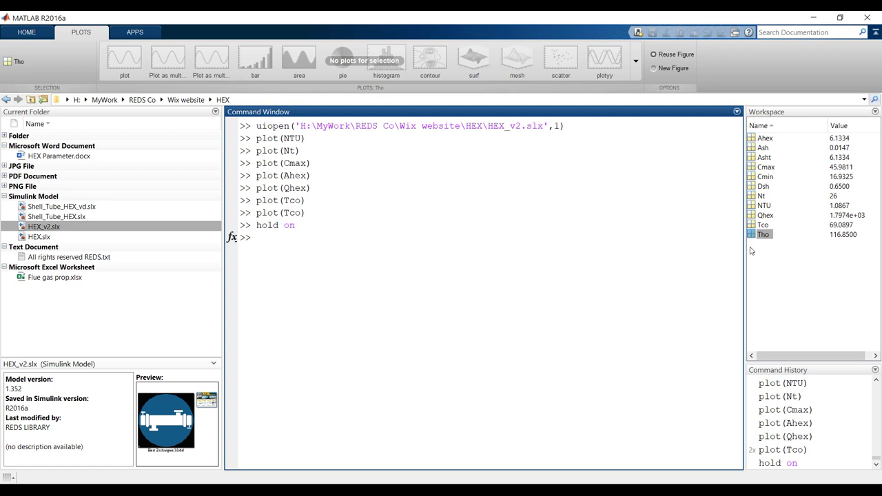
pyautogui.moveTo(561, 476)
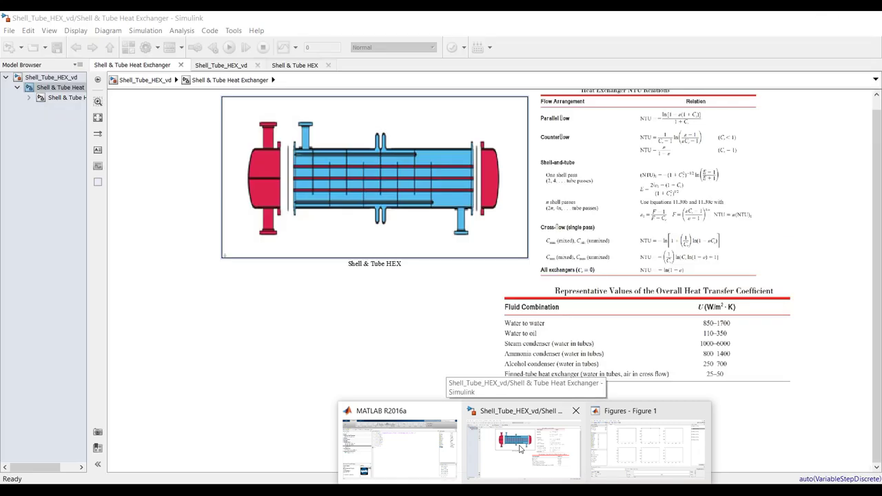
pyautogui.click(520, 449)
pyautogui.doubleClick(310, 115)
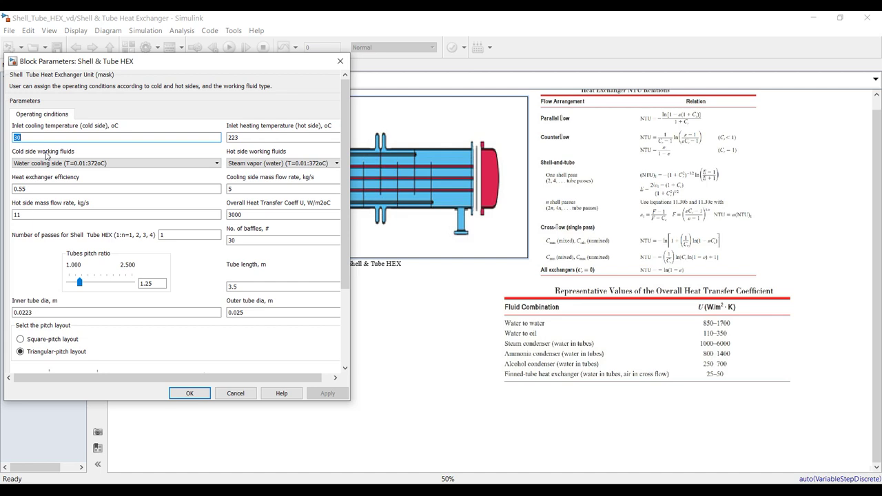
pyautogui.press('BackSpace')
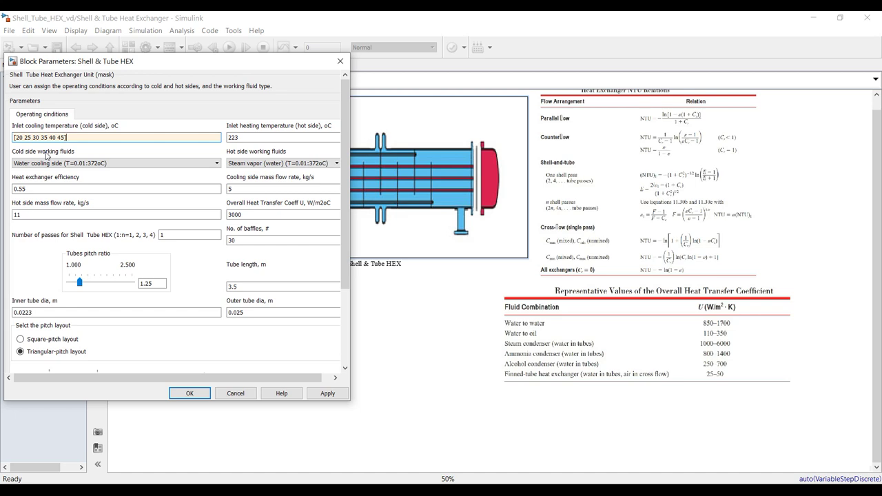
# - Set the heat exchanger efficiency to 0.5, apply the block parameters and run the simulation
pyautogui.doubleClick(57, 188)
pyautogui.write('0')
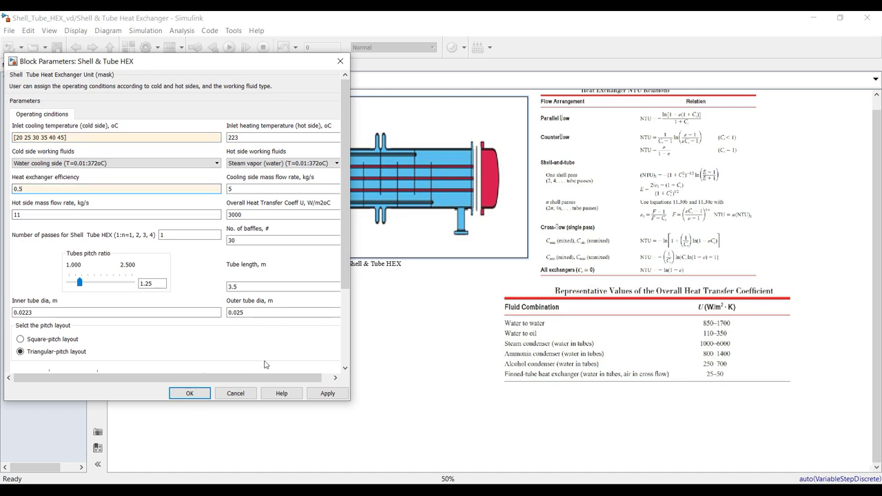
pyautogui.click(327, 394)
pyautogui.click(190, 393)
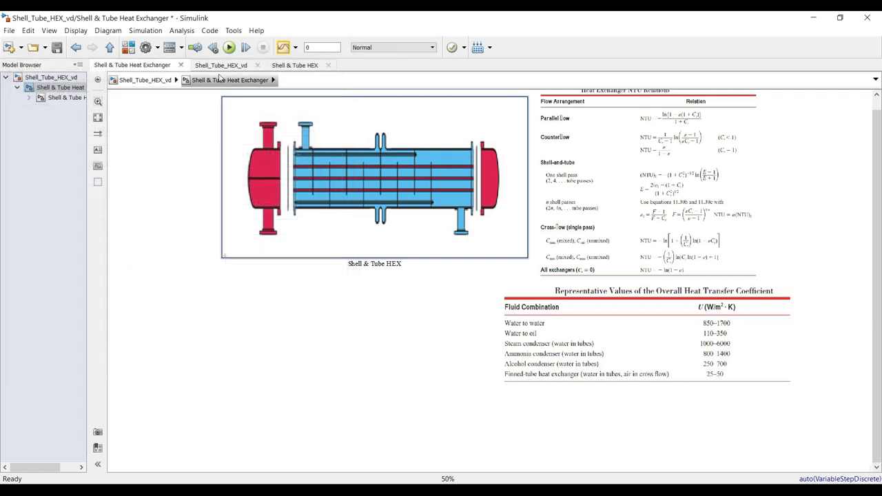
pyautogui.click(230, 47)
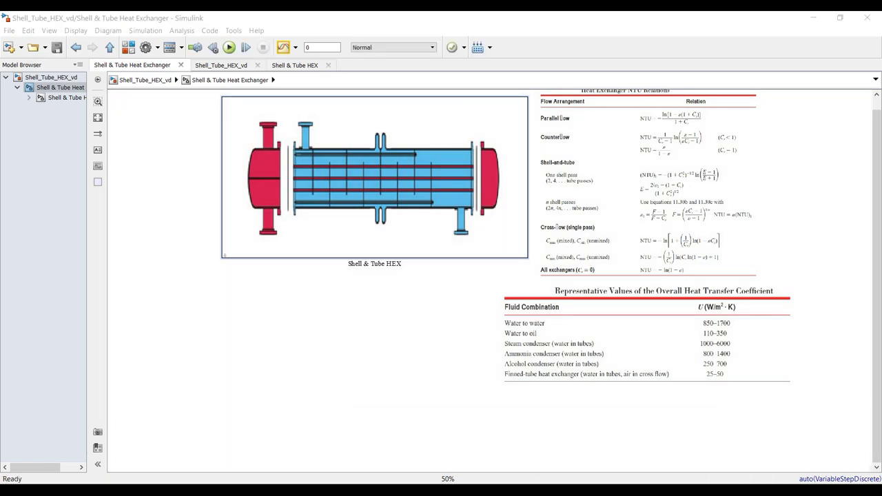
# - Go back to Figure 1 and add a line to the first subplot with Tco as X data and Tho as Y data
pyautogui.moveTo(523, 491)
pyautogui.click(608, 456)
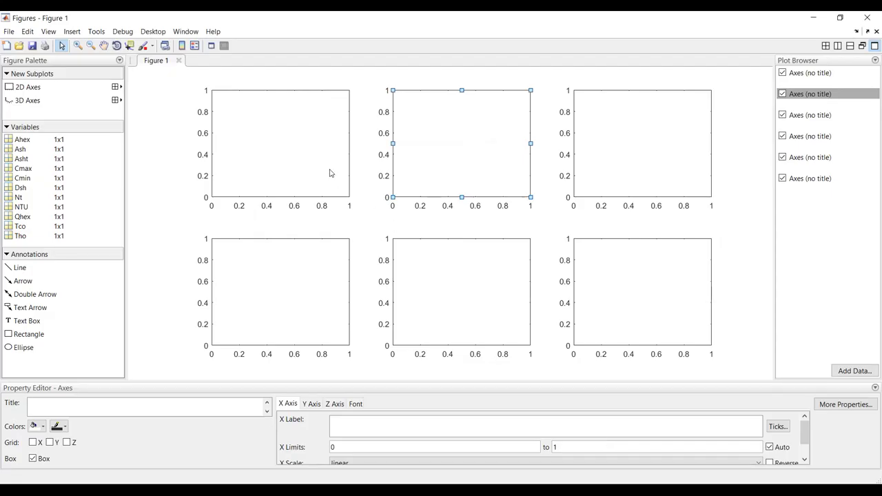
pyautogui.click(848, 372)
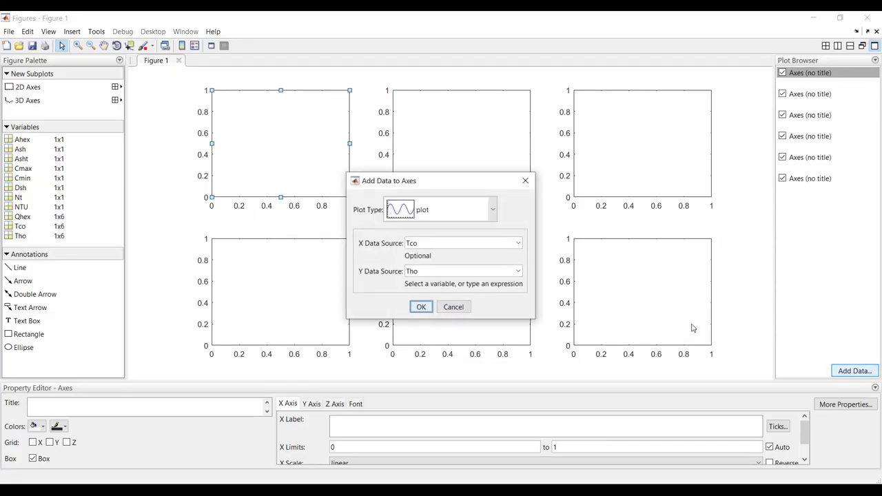
pyautogui.click(420, 306)
# - Add a line to the second subplot with Tco as X data and Qhex as Y data
pyautogui.click(471, 142)
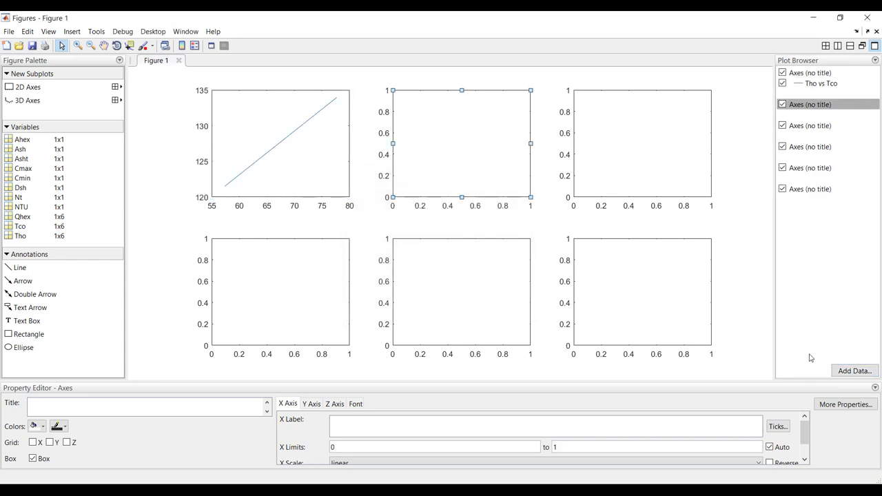
pyautogui.click(852, 371)
pyautogui.click(518, 271)
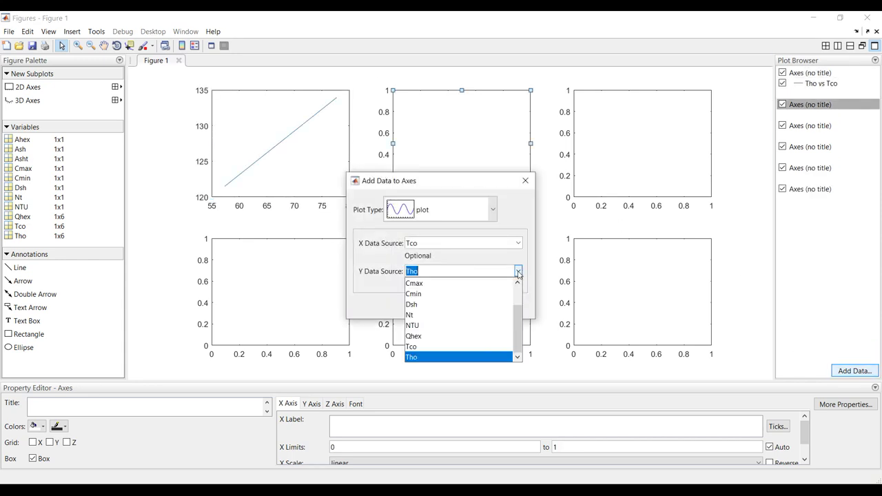
pyautogui.click(428, 337)
pyautogui.click(420, 306)
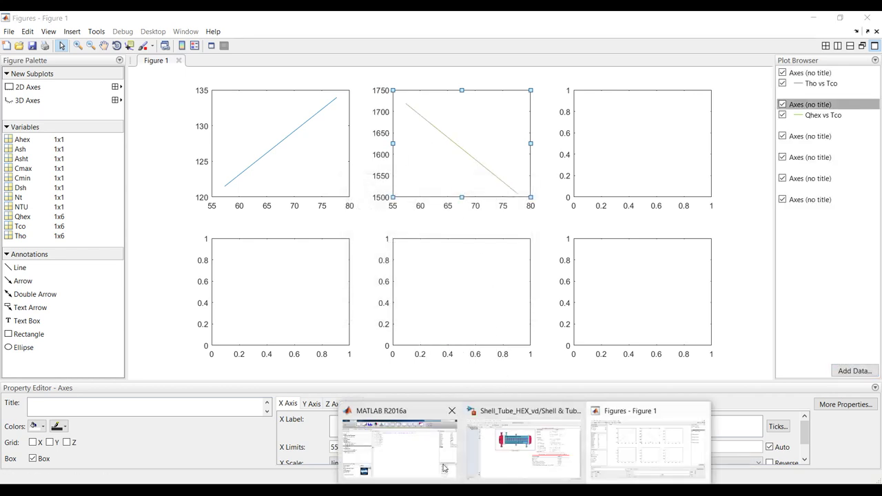
# - Switch to the MATLAB command window and run hold on
pyautogui.click(424, 458)
pyautogui.write('ho')
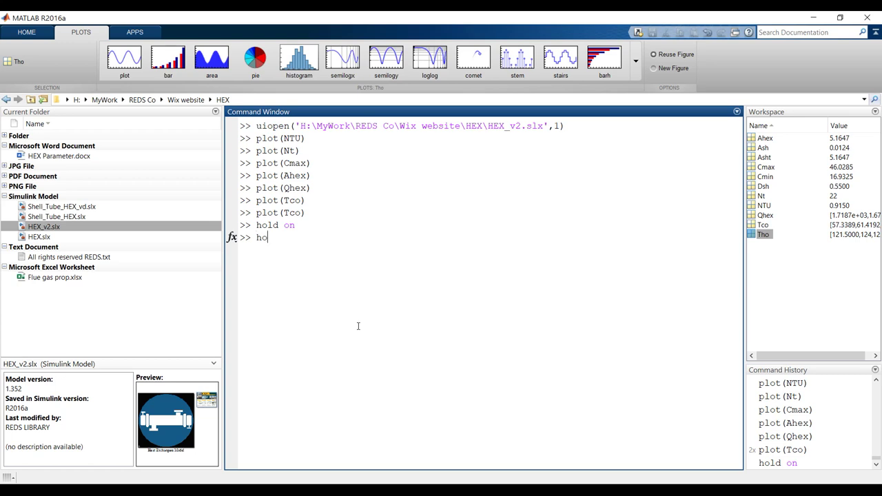
pyautogui.press('Return')
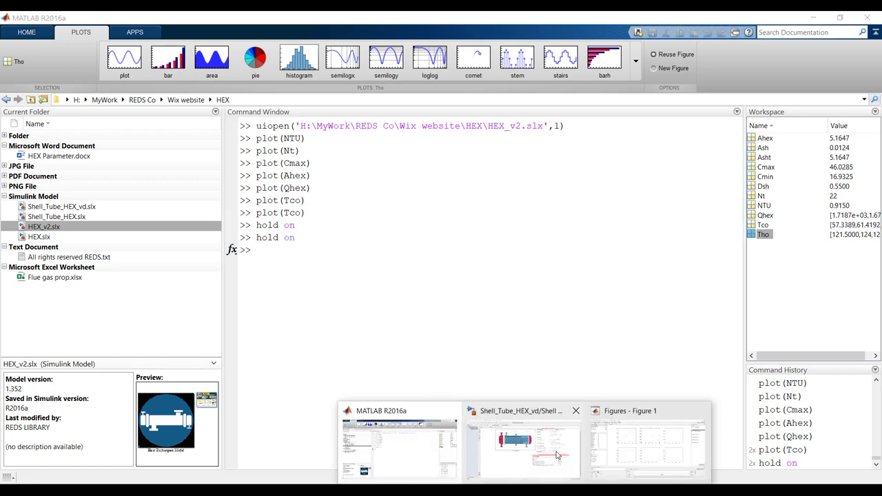
# - In the Simulink model, set the Shell & Tube HEX block's heat exchanger efficiency to 0.65, save and run the simulation
pyautogui.click(506, 448)
pyautogui.doubleClick(322, 222)
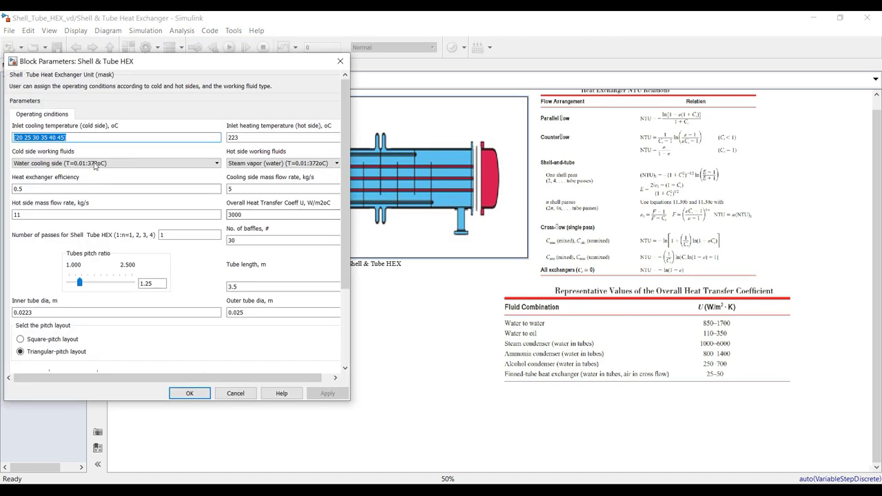
pyautogui.doubleClick(37, 188)
pyautogui.write('0')
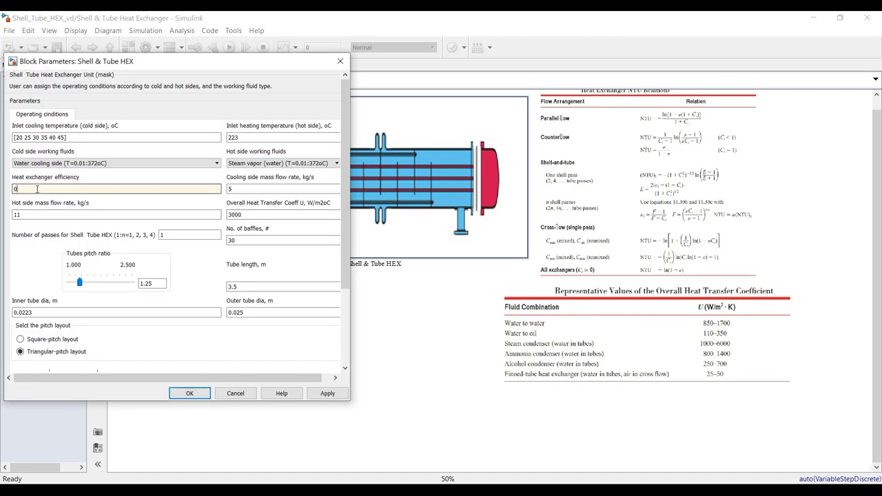
pyautogui.write('.65')
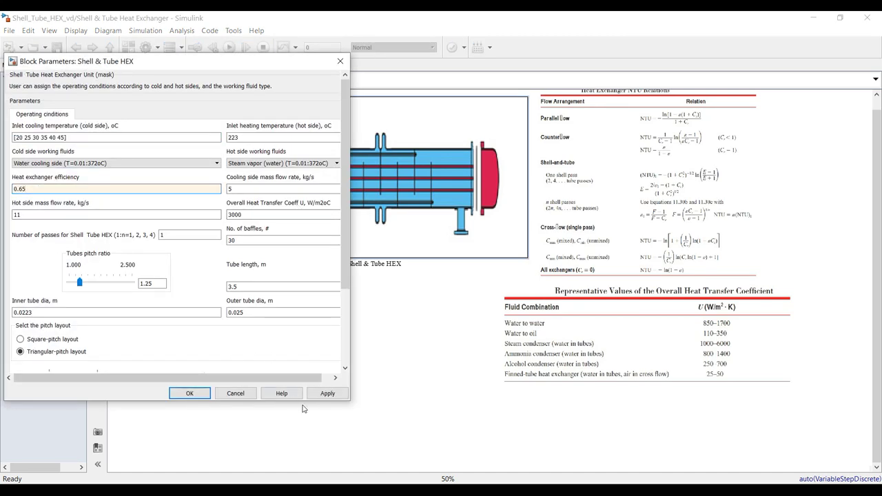
pyautogui.click(327, 393)
pyautogui.click(189, 392)
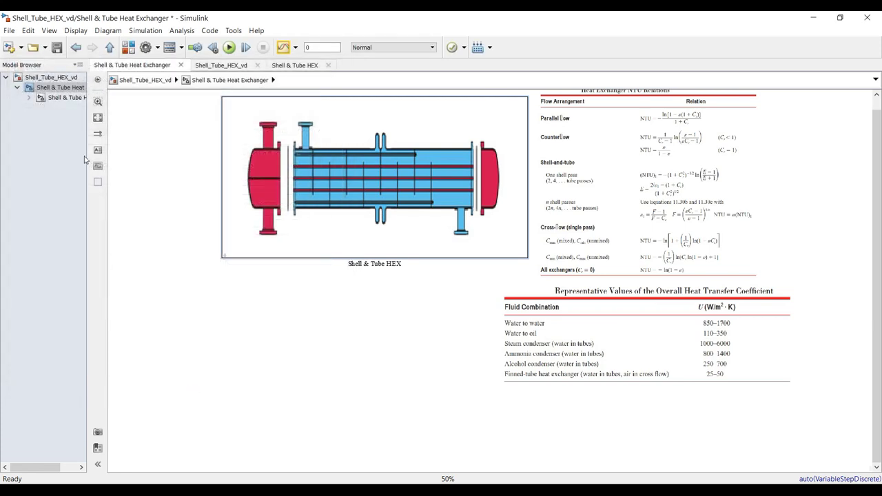
pyautogui.click(45, 47)
pyautogui.click(58, 52)
pyautogui.click(229, 47)
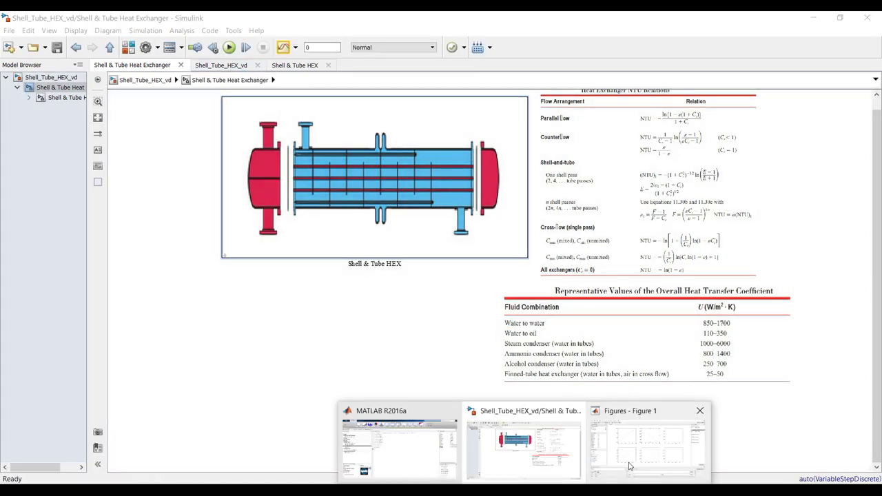
# - Return to Figure 1 and add a second line to the first subplot with Tco as X data and Tho as Y data
pyautogui.click(629, 460)
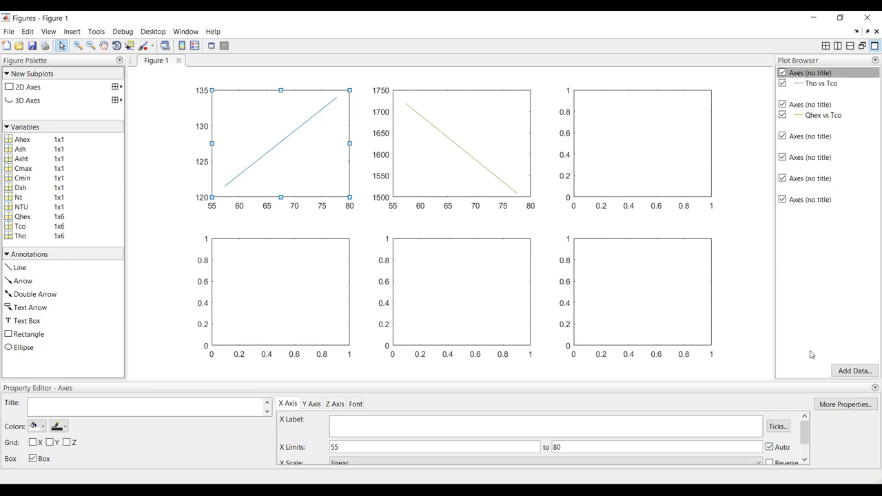
pyautogui.click(855, 371)
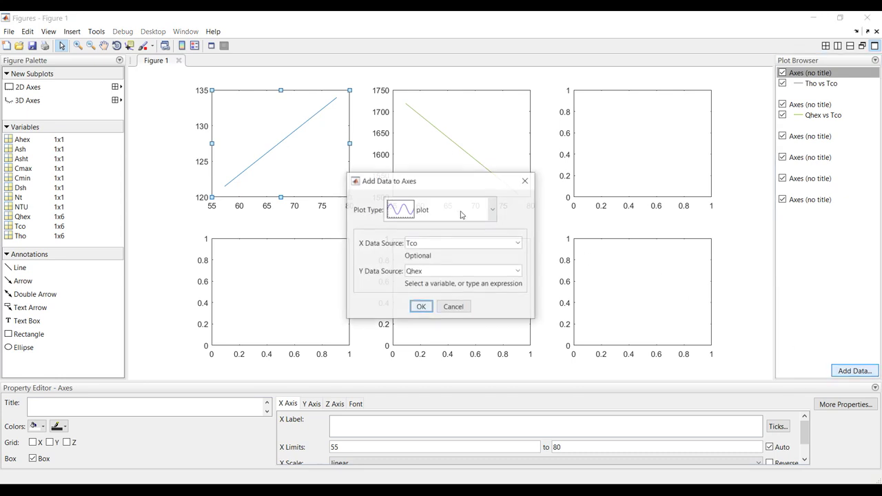
pyautogui.click(518, 270)
pyautogui.click(444, 356)
pyautogui.click(421, 308)
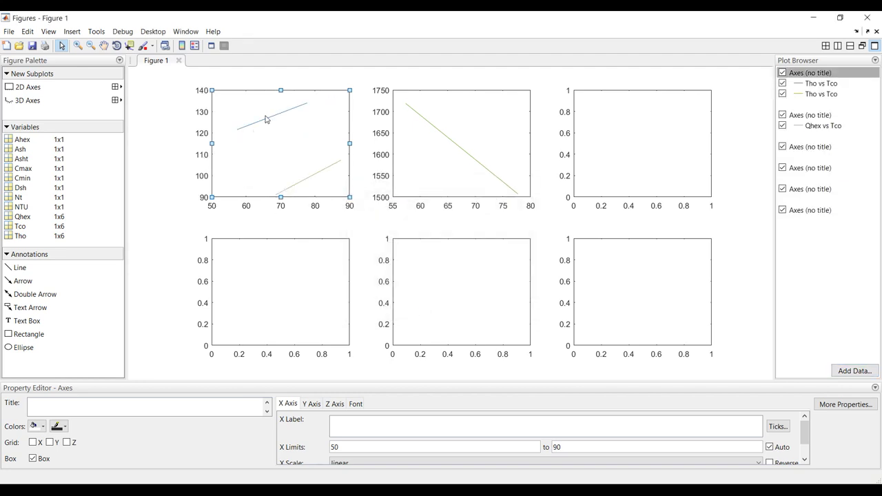
pyautogui.click(269, 123)
# - Add a second line to the second subplot with Tco as X data and Qhex as Y data
pyautogui.click(444, 148)
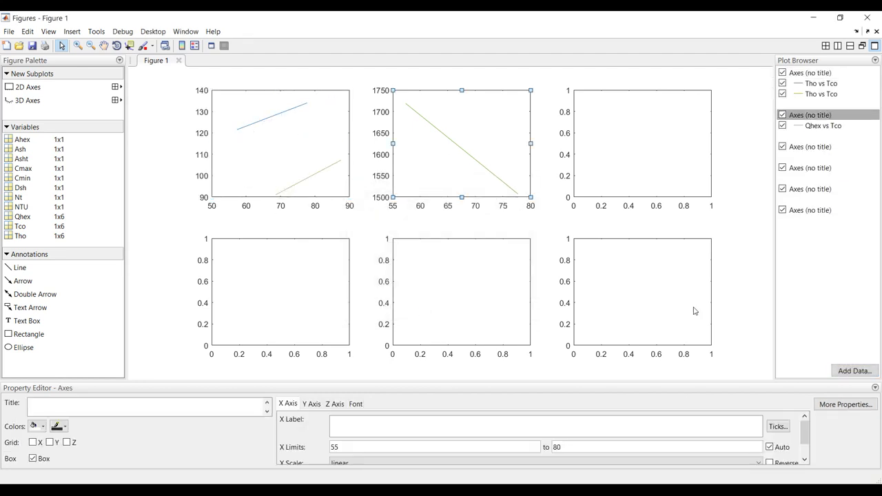
pyautogui.click(855, 371)
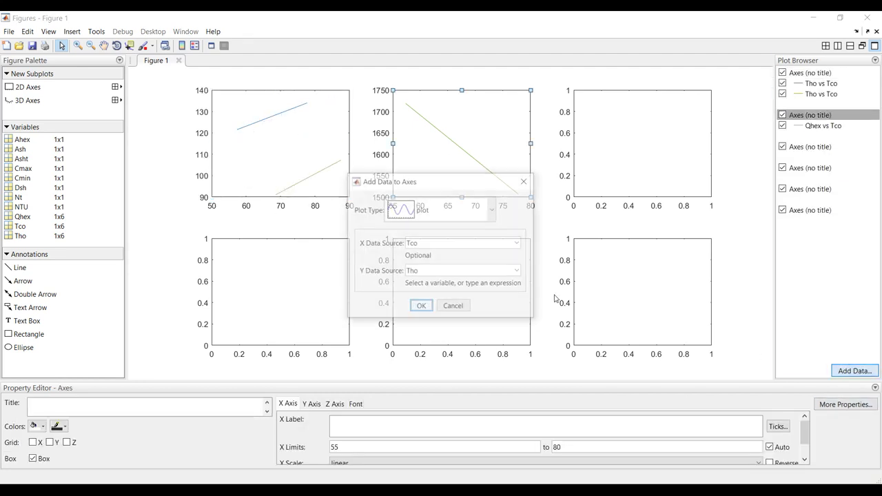
pyautogui.click(518, 271)
pyautogui.click(428, 334)
pyautogui.click(427, 308)
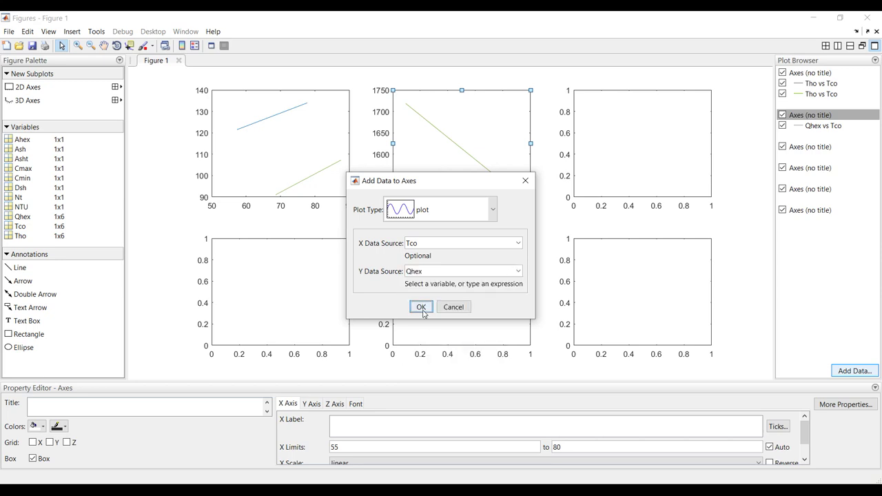
# - Compare the two Qhex vs Tco lines and the two Tho vs Tco lines in the first two subplots
pyautogui.click(500, 131)
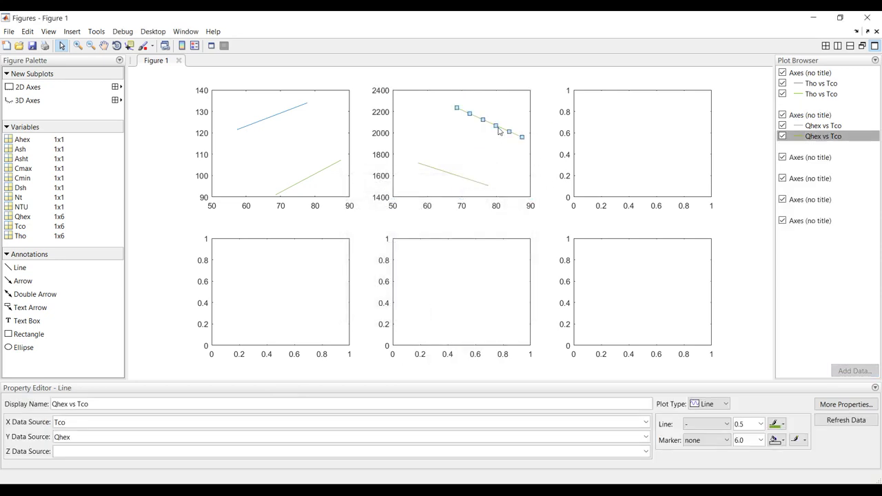
pyautogui.click(462, 179)
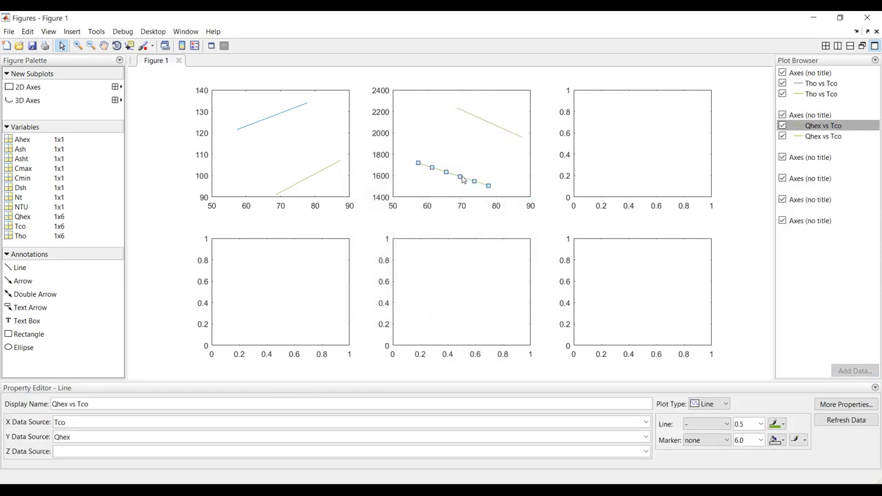
pyautogui.click(497, 131)
pyautogui.click(821, 84)
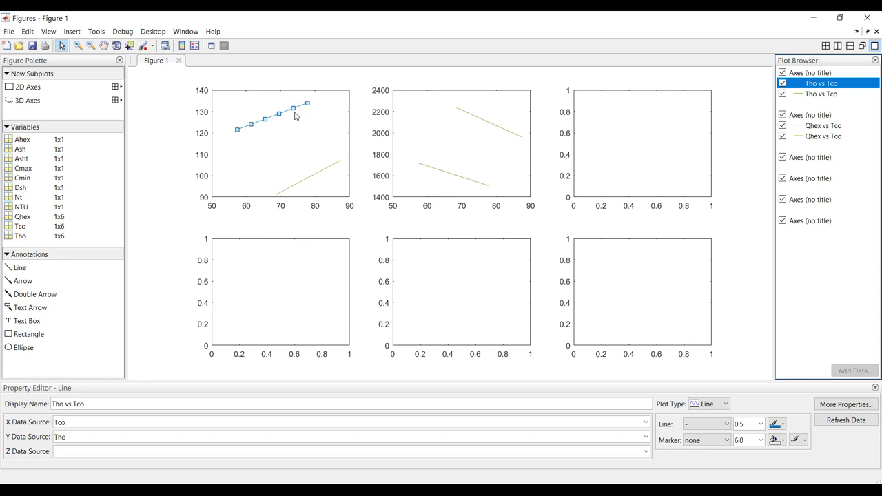
pyautogui.click(324, 175)
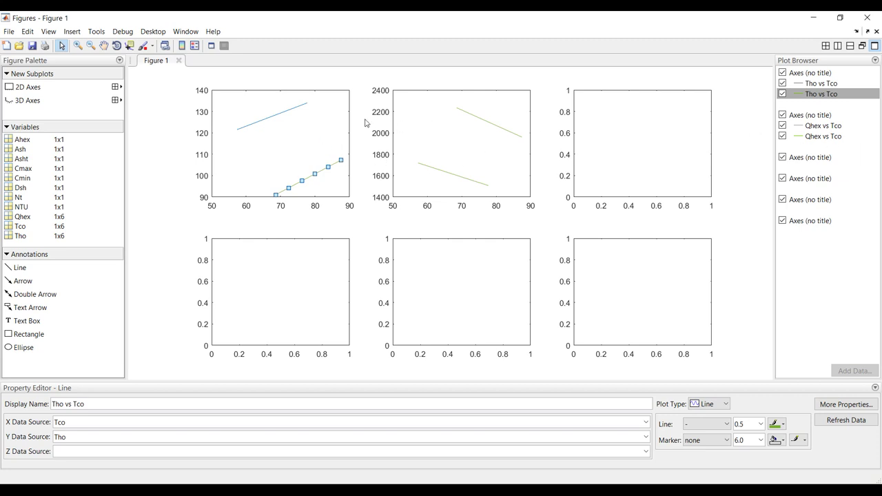
# - Color the first Tho vs Tco line and the first Qhex vs Tco line red
pyautogui.click(824, 84)
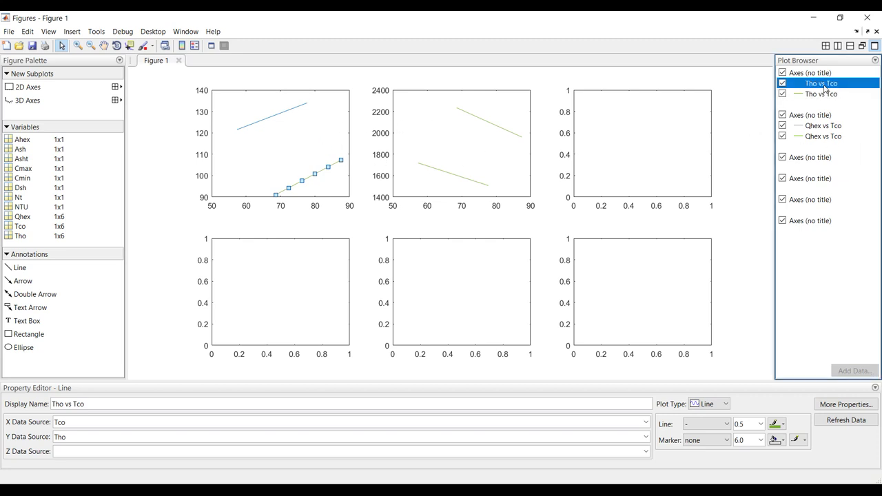
pyautogui.keyDown('ctrl'); pyautogui.click(830, 126); pyautogui.keyUp('ctrl')
pyautogui.click(783, 431)
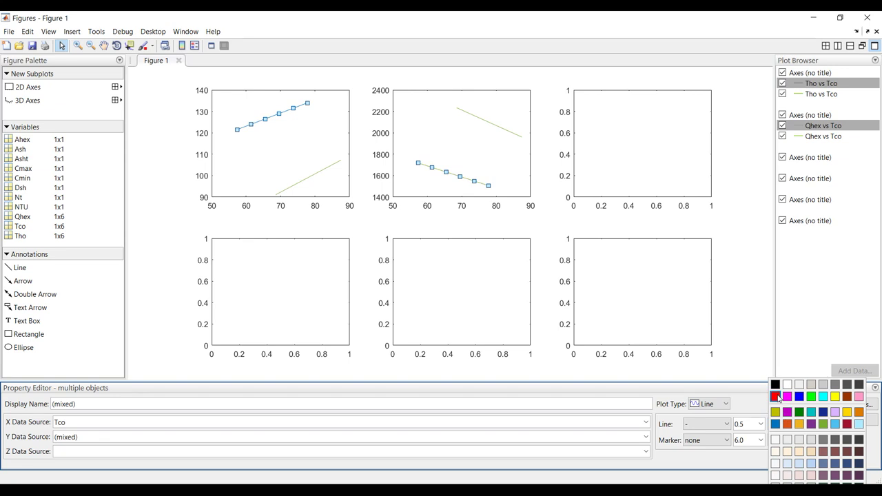
pyautogui.click(776, 398)
# - Color the second Tho vs Tco line and the second Qhex vs Tco line blue and set their line width to 2.0
pyautogui.click(821, 95)
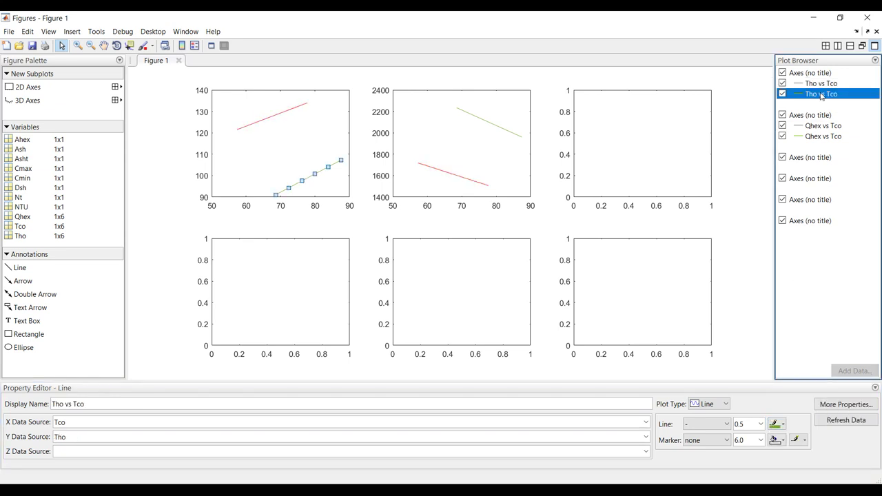
pyautogui.keyDown('ctrl'); pyautogui.click(821, 136); pyautogui.keyUp('ctrl')
pyautogui.click(779, 424)
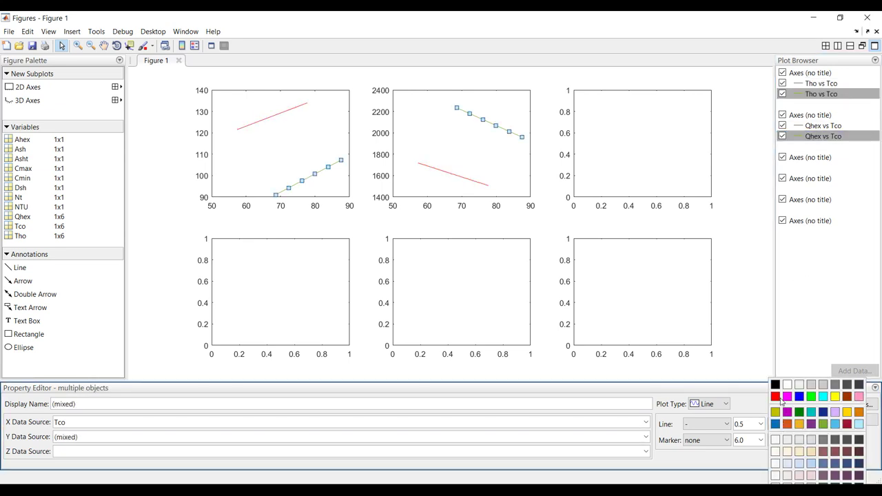
pyautogui.click(799, 396)
pyautogui.click(761, 425)
pyautogui.click(743, 310)
# - Set the first Tho vs Tco line and the first Qhex vs Tco line to a 2.0 line width and dashed style
pyautogui.click(823, 86)
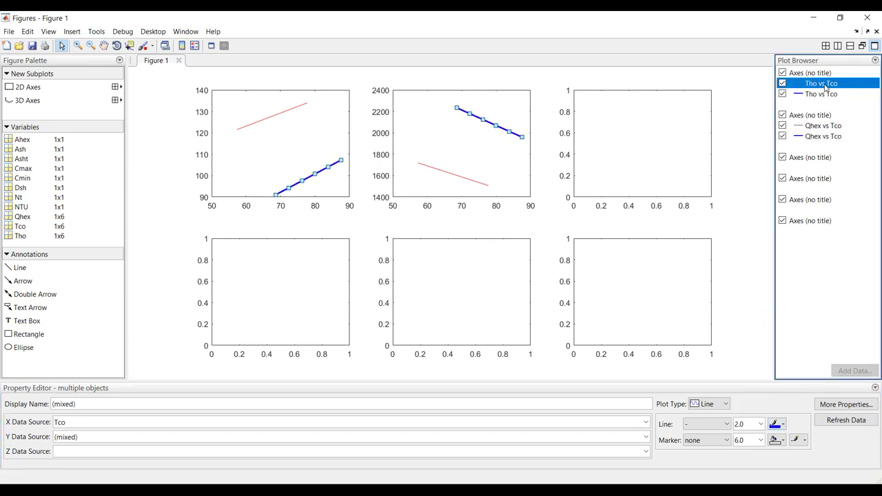
pyautogui.keyDown('ctrl'); pyautogui.click(825, 127); pyautogui.keyUp('ctrl')
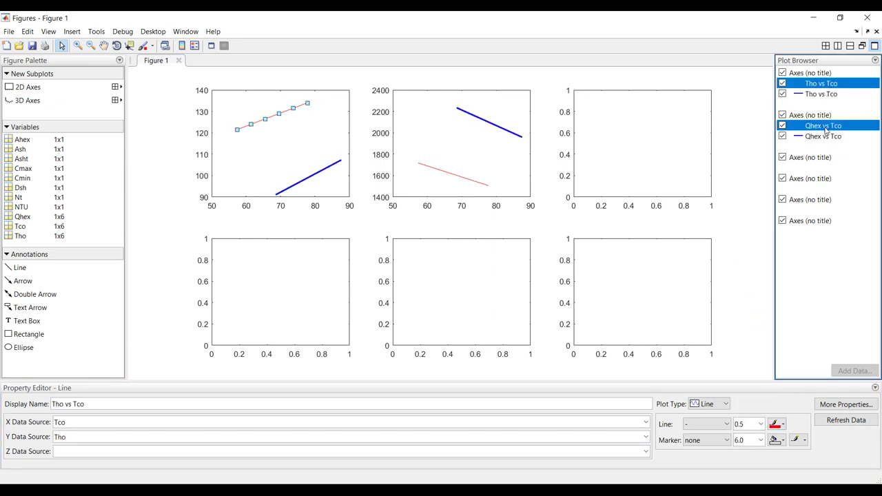
pyautogui.click(761, 424)
pyautogui.click(756, 311)
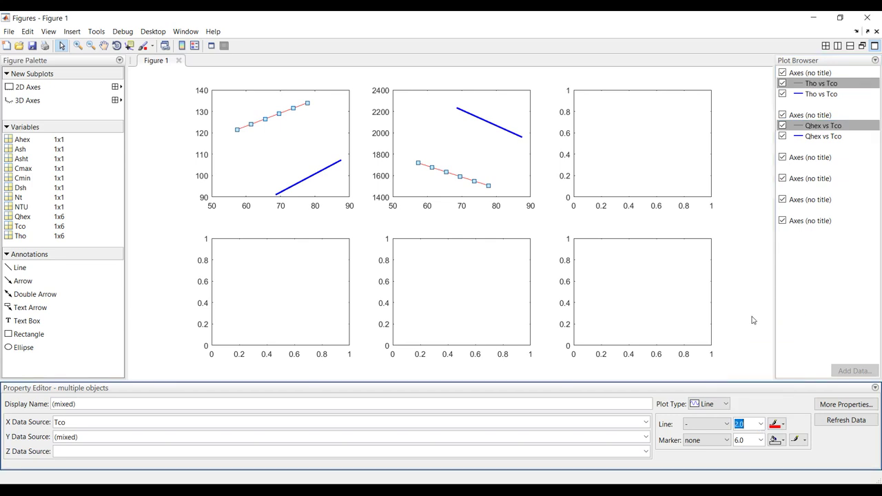
pyautogui.click(708, 423)
pyautogui.click(706, 447)
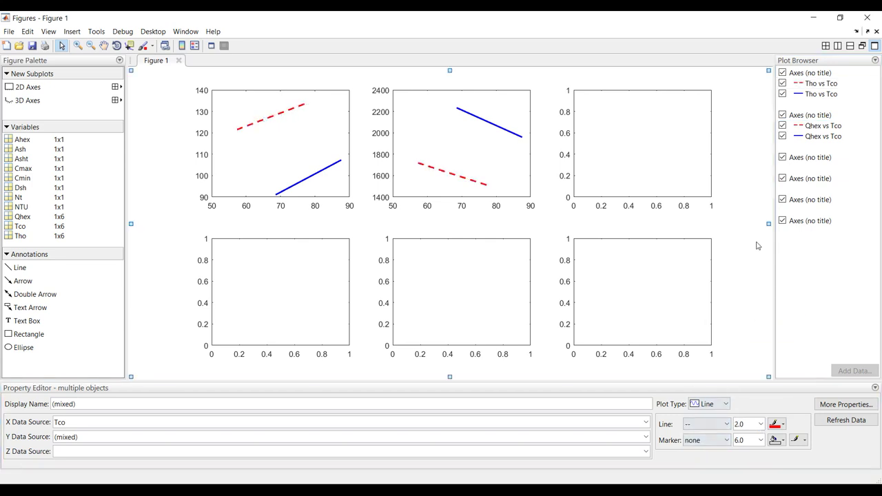
pyautogui.click(379, 150)
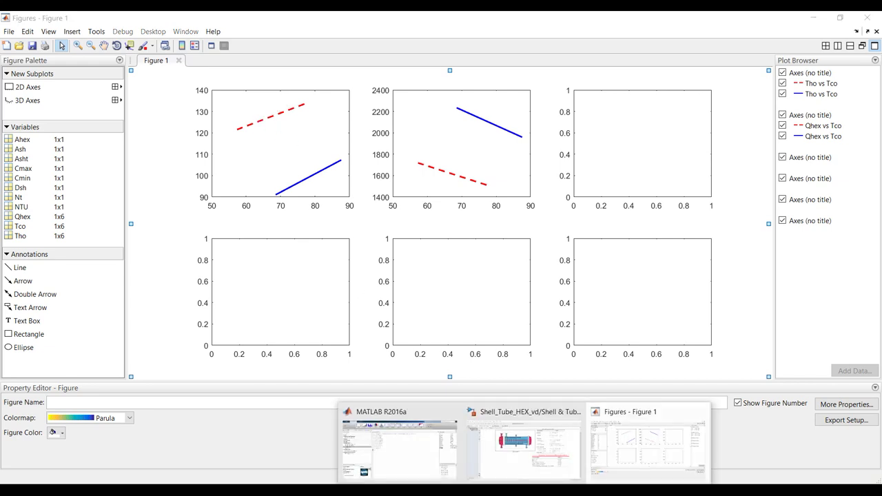
# - Switch to the Simulink model, set the Shell & Tube HEX block's heat exchanger efficiency to 0.7 and run the simulation
pyautogui.click(530, 453)
pyautogui.doubleClick(345, 200)
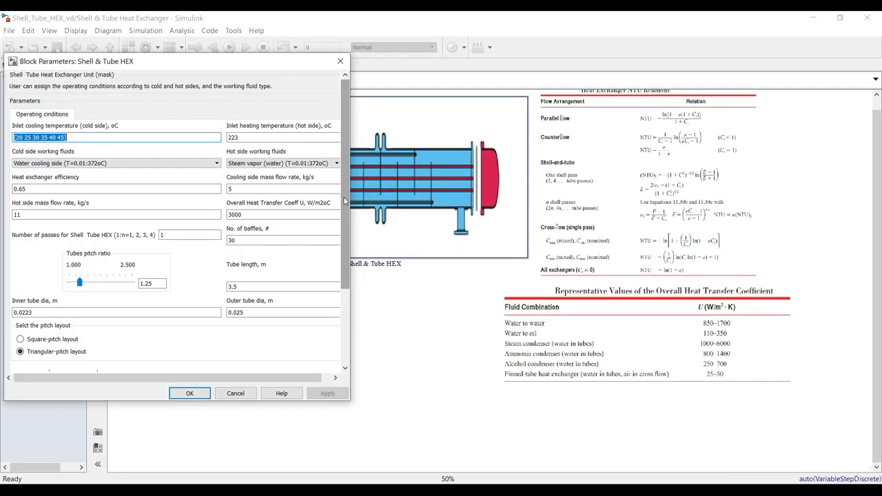
pyautogui.doubleClick(46, 189)
pyautogui.write('0.')
pyautogui.click(326, 394)
pyautogui.click(190, 393)
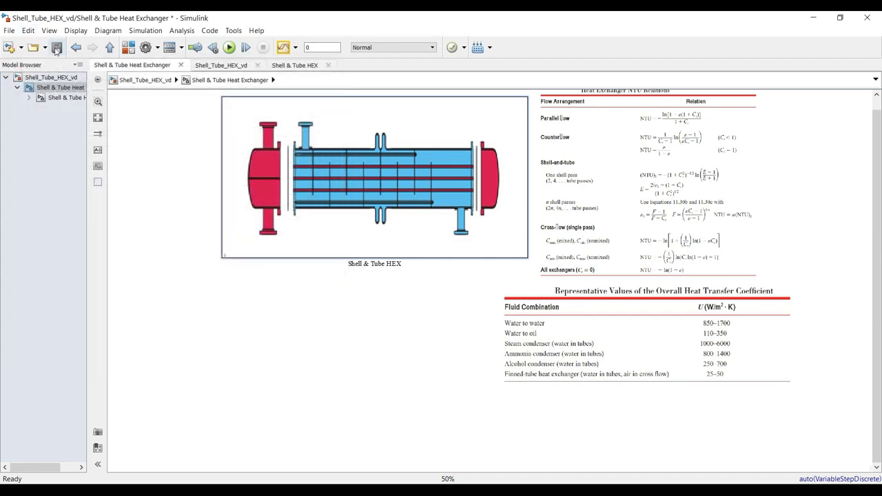
pyautogui.click(230, 47)
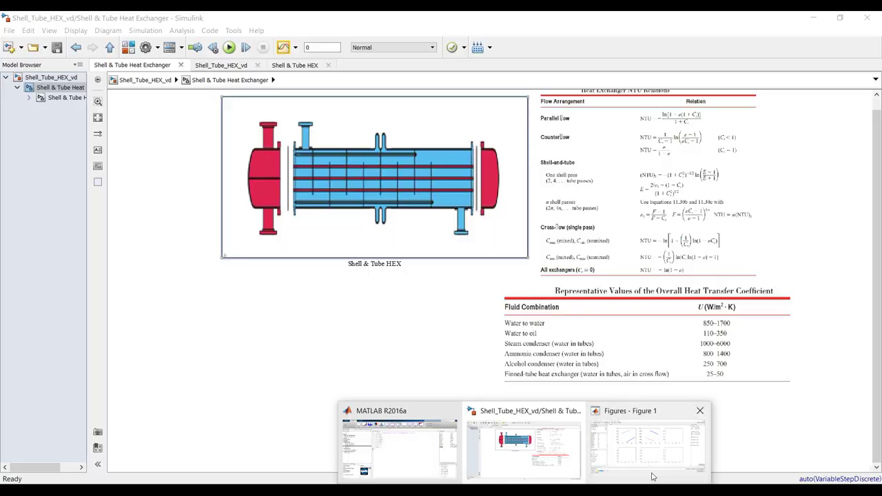
# - Switch to the figure and add a third line to the first subplot with Tco as X data and Tho as Y data
pyautogui.click(653, 476)
pyautogui.click(290, 153)
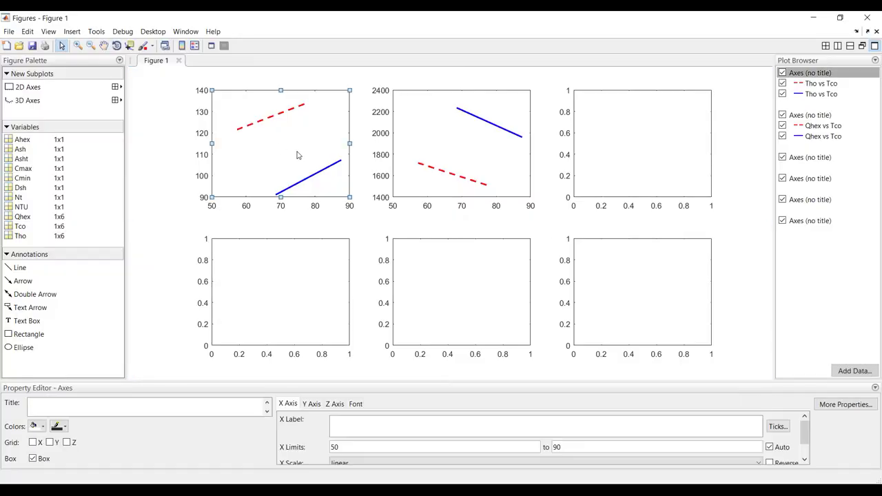
pyautogui.click(854, 371)
pyautogui.click(518, 272)
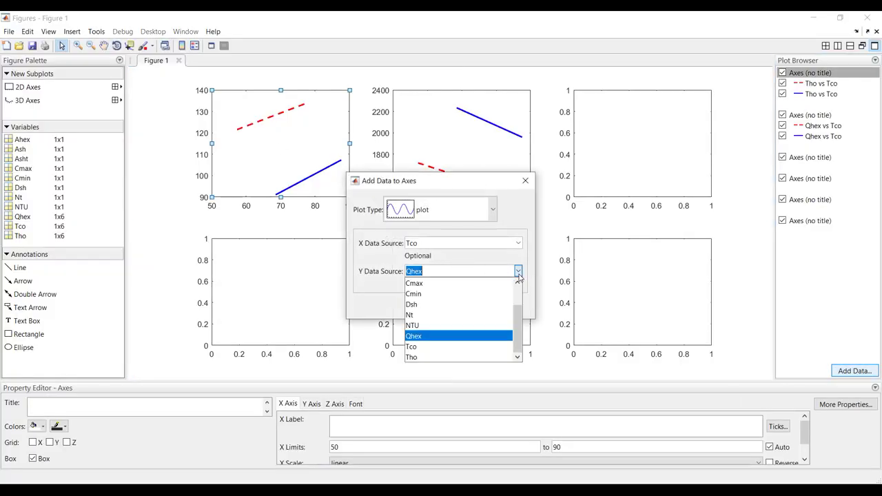
pyautogui.click(437, 357)
pyautogui.click(419, 308)
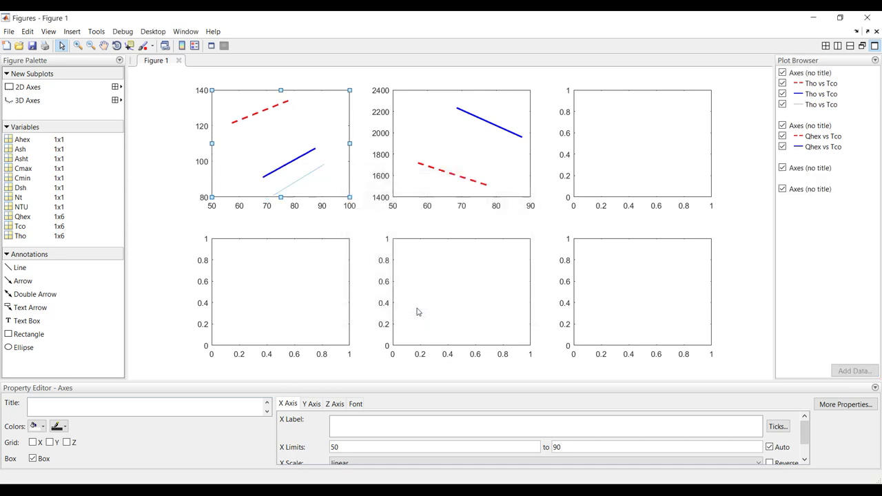
pyautogui.click(307, 179)
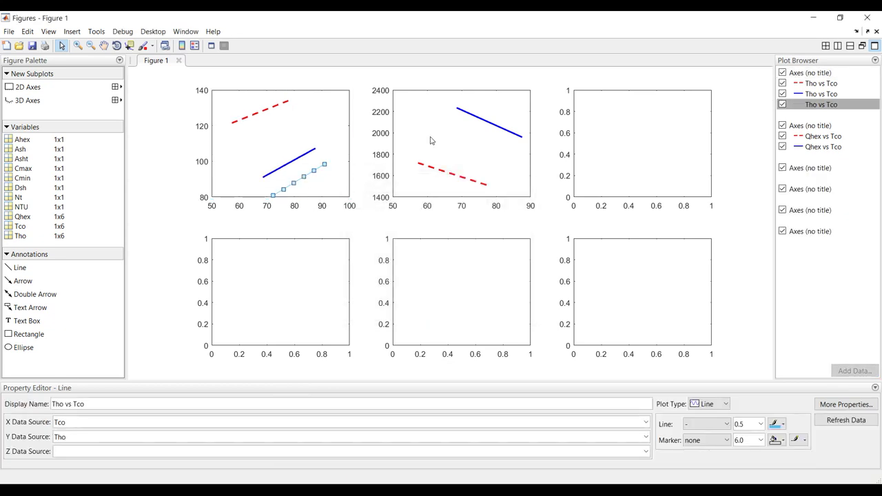
# - Add a third line to the second subplot with Tco as X data and Qhex as Y data
pyautogui.click(457, 137)
pyautogui.click(854, 370)
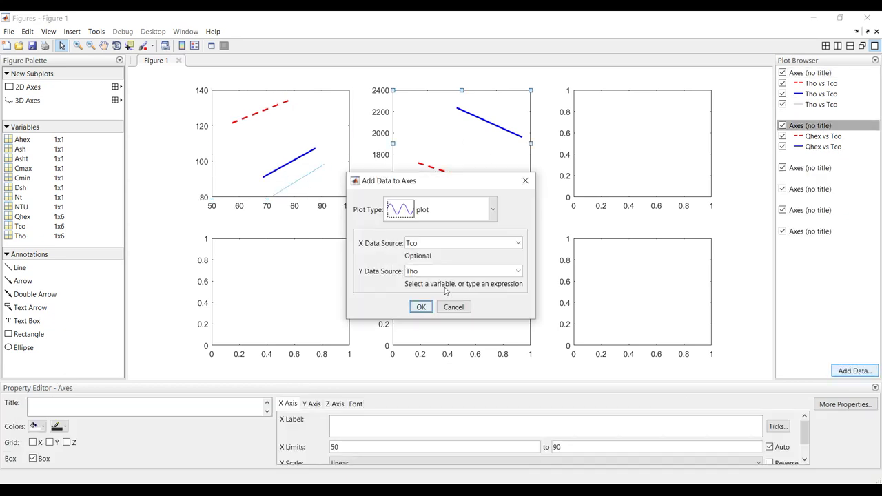
pyautogui.click(518, 271)
pyautogui.click(425, 336)
pyautogui.click(419, 305)
# - Color the third Tho vs Tco line and the third Qhex vs Tco line dark yellow and set their line width to 2.0
pyautogui.click(484, 120)
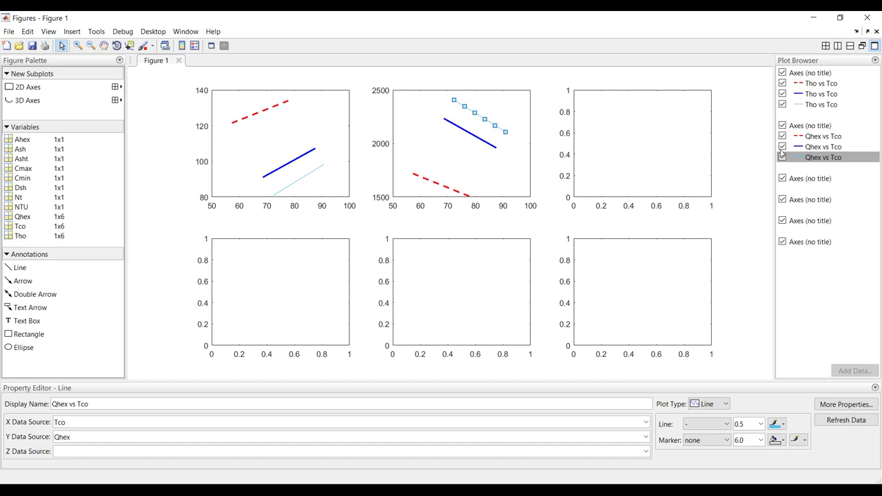
pyautogui.keyDown('ctrl'); pyautogui.click(826, 105); pyautogui.keyUp('ctrl')
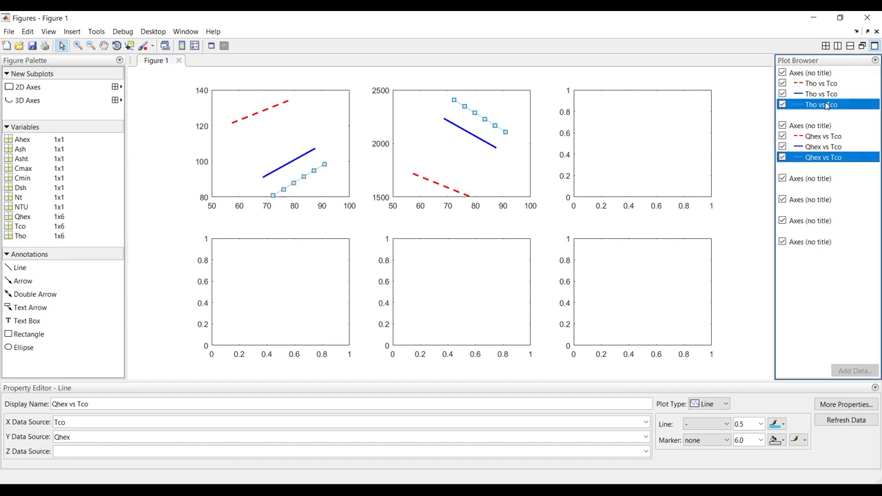
pyautogui.click(786, 426)
pyautogui.click(778, 416)
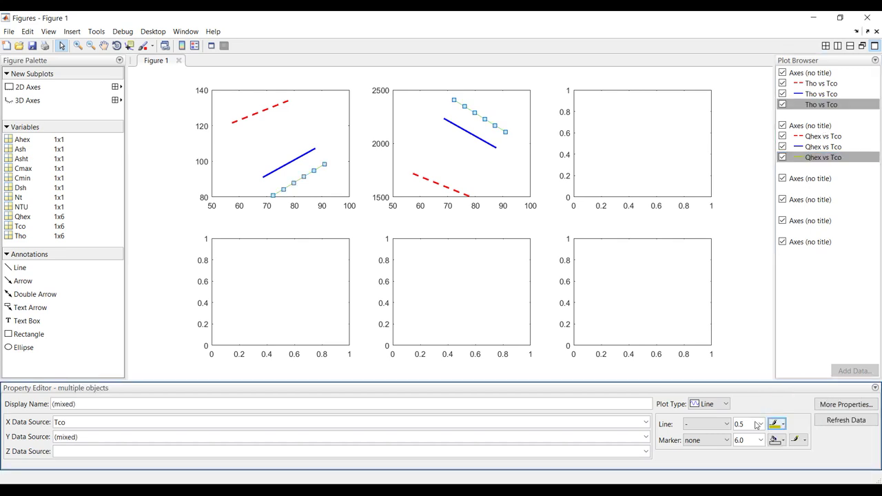
pyautogui.click(760, 425)
pyautogui.click(750, 314)
pyautogui.click(486, 172)
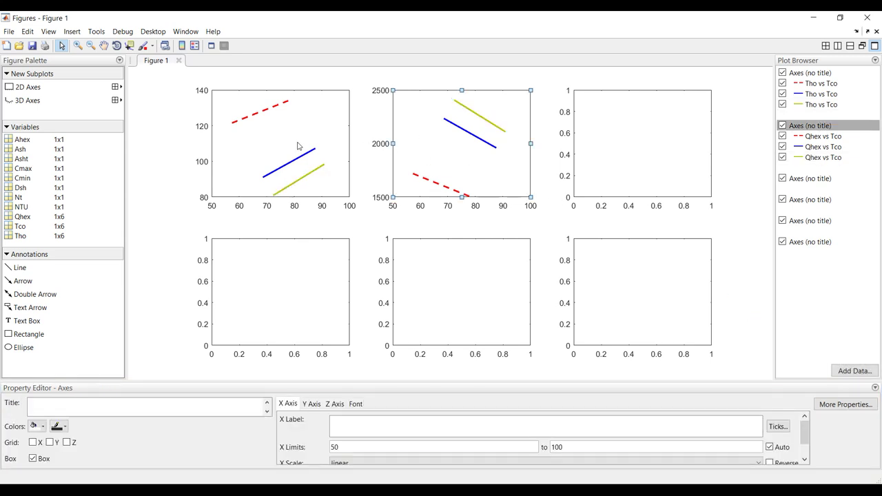
# - Turn on the X and Y grids for all six subplots together
pyautogui.click(275, 135)
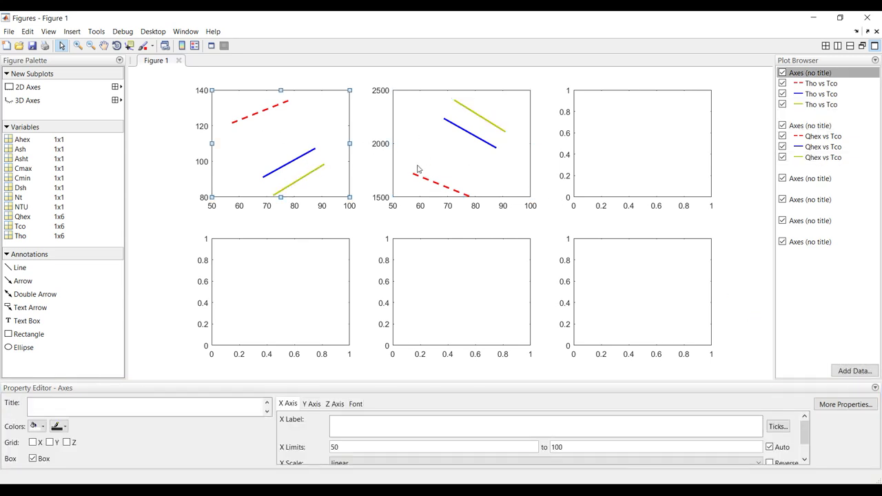
pyautogui.keyDown('shift'); pyautogui.click(447, 158); pyautogui.keyUp('shift')
pyautogui.keyDown('shift'); pyautogui.click(645, 164); pyautogui.keyUp('shift')
pyautogui.keyDown('shift'); pyautogui.click(622, 303); pyautogui.keyUp('shift')
pyautogui.keyDown('shift'); pyautogui.click(479, 299); pyautogui.keyUp('shift')
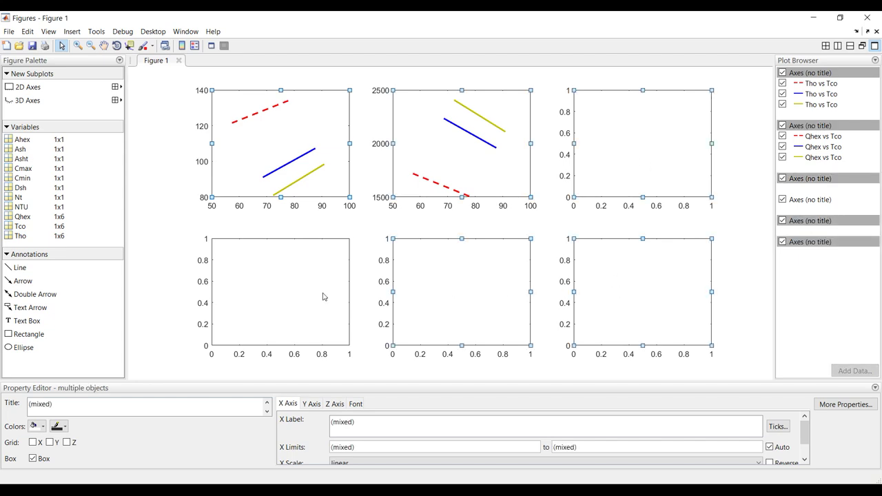
pyautogui.keyDown('shift'); pyautogui.click(332, 298); pyautogui.keyUp('shift')
pyautogui.click(33, 442)
pyautogui.click(49, 442)
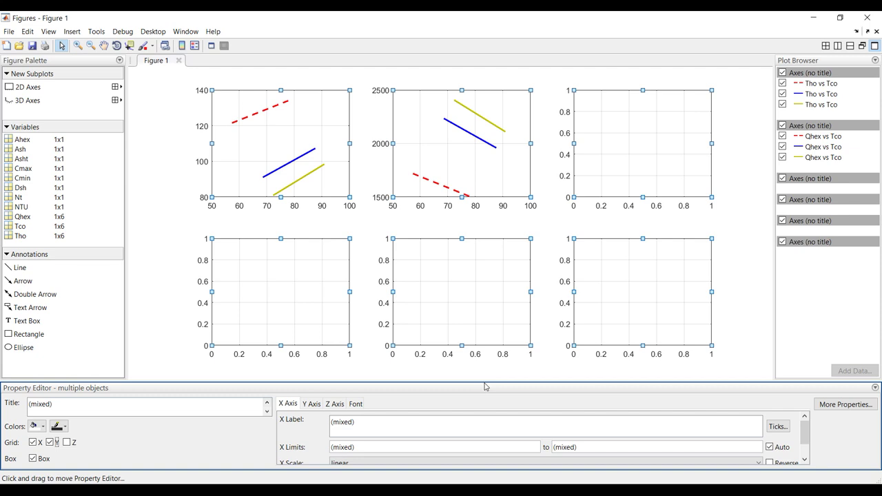
# - Widen the plotting area by shrinking the Figure Palette and Plot Browser, and slightly reduce the Property Editor's height
pyautogui.moveTo(481, 380); pyautogui.dragTo(481, 412)
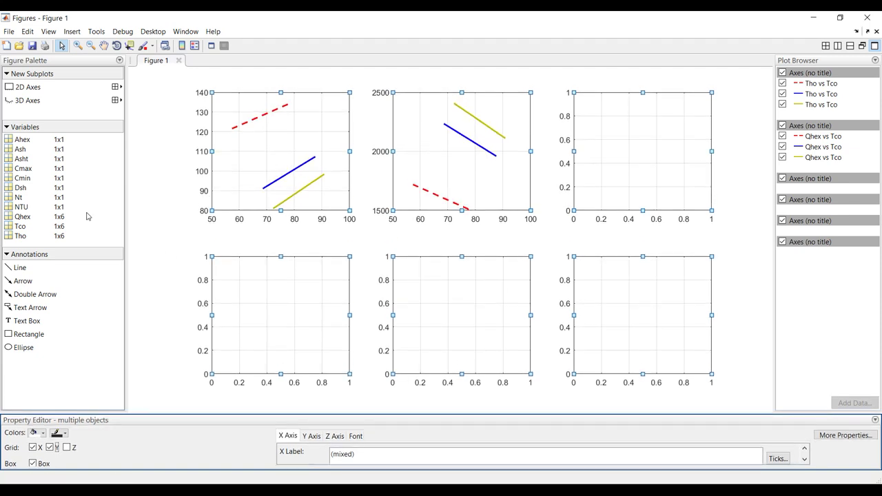
pyautogui.moveTo(127, 206); pyautogui.dragTo(81, 199)
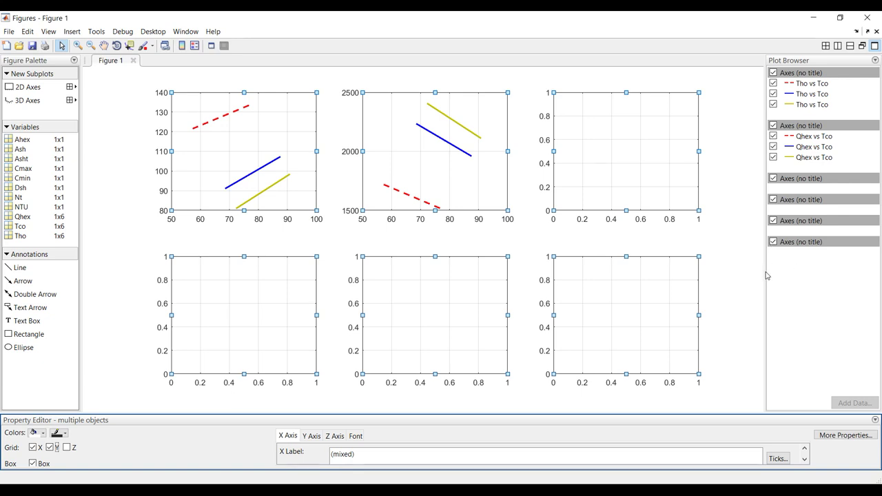
pyautogui.moveTo(764, 271); pyautogui.dragTo(780, 272)
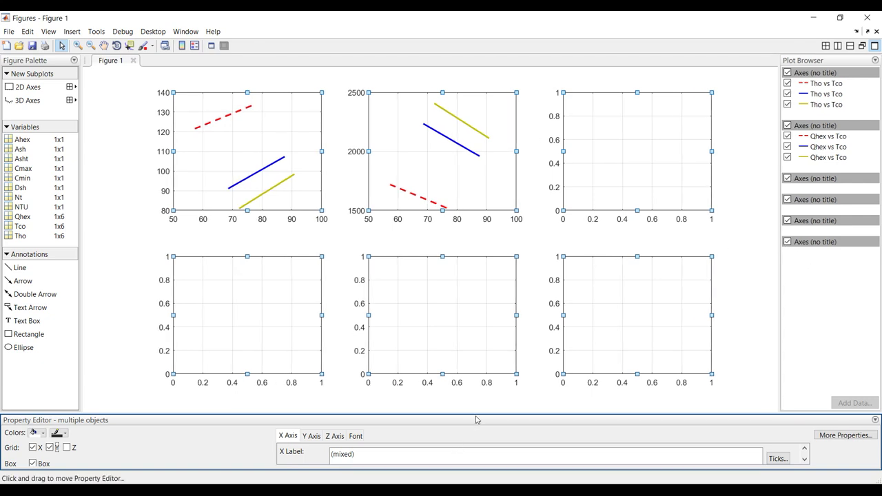
pyautogui.moveTo(475, 412); pyautogui.dragTo(479, 387)
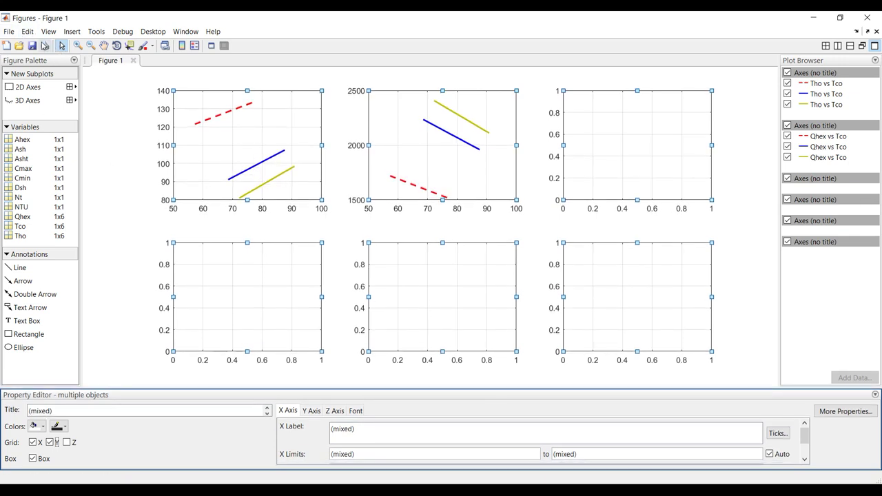
pyautogui.click(32, 46)
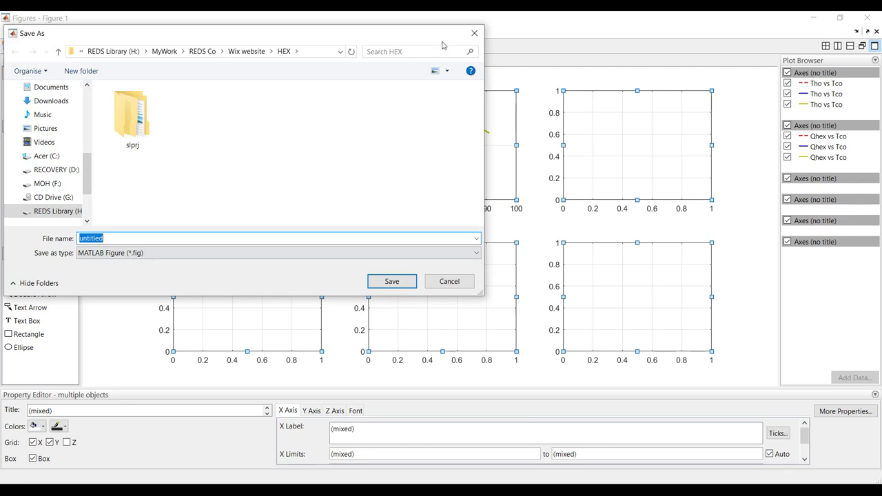
pyautogui.click(474, 33)
pyautogui.moveTo(539, 480)
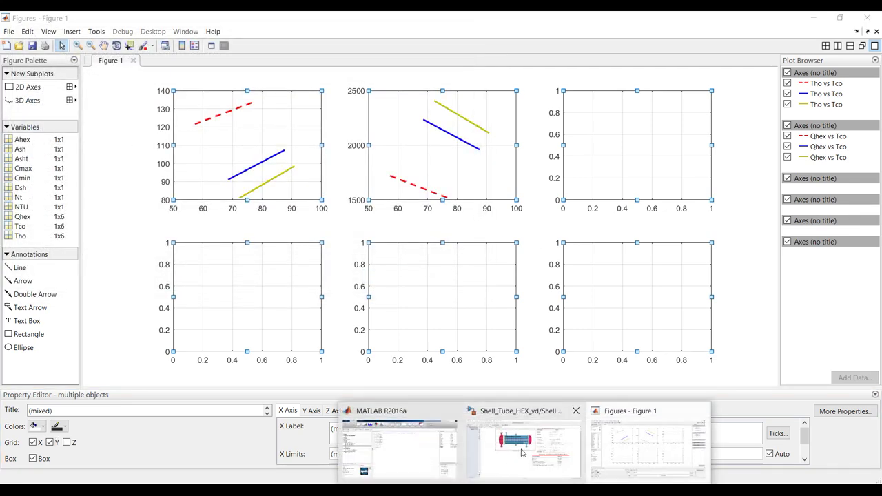
pyautogui.click(528, 444)
pyautogui.doubleClick(342, 146)
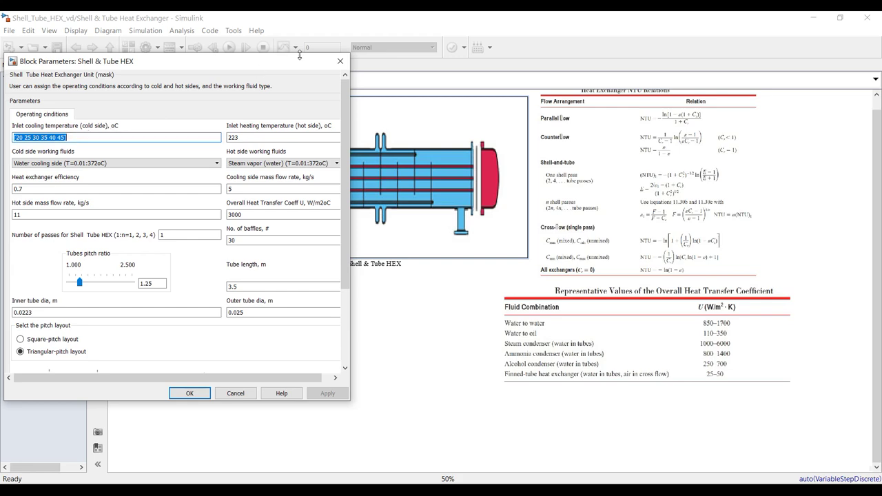
pyautogui.click(340, 61)
pyautogui.moveTo(562, 480)
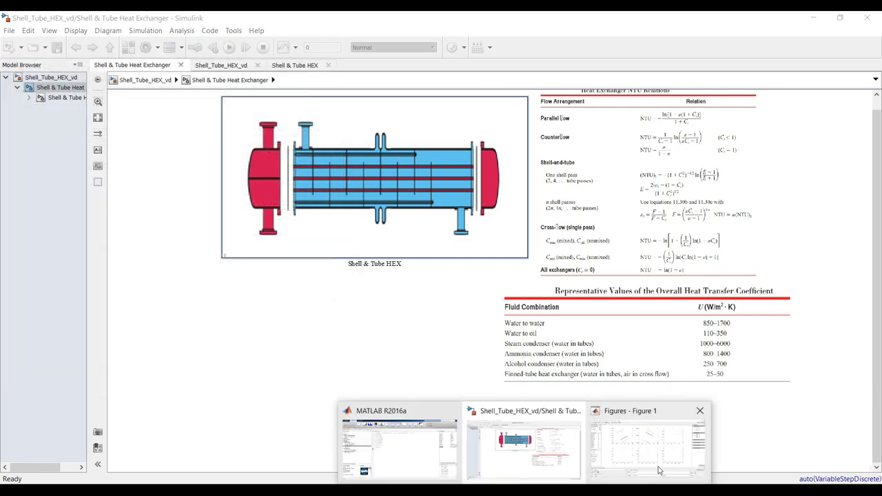
pyautogui.click(660, 465)
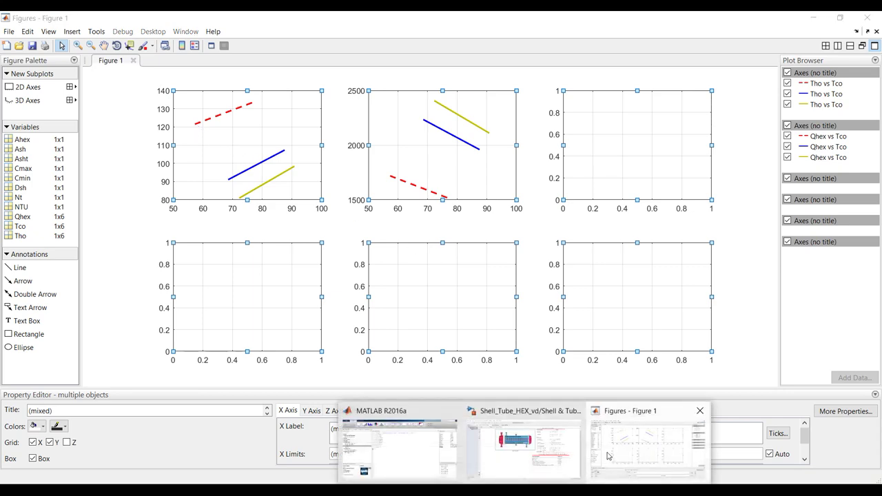
pyautogui.click(531, 443)
pyautogui.doubleClick(356, 177)
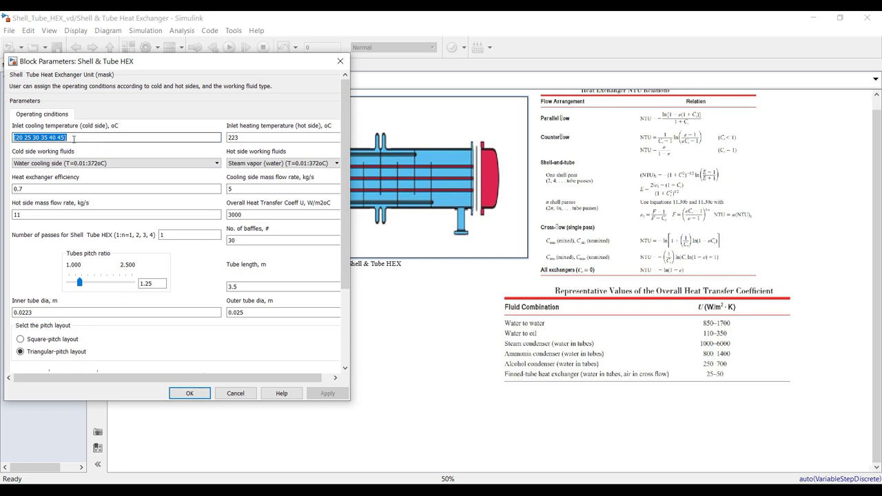
pyautogui.write('3')
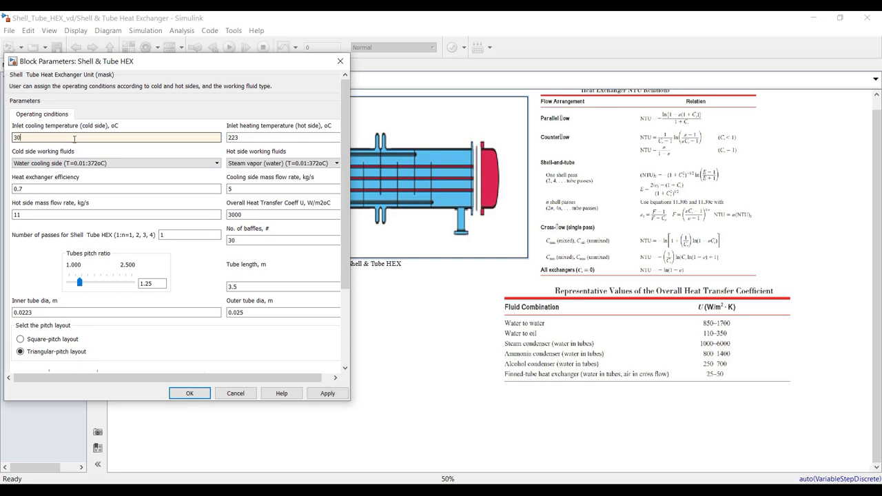
pyautogui.write('0')
pyautogui.click(87, 189)
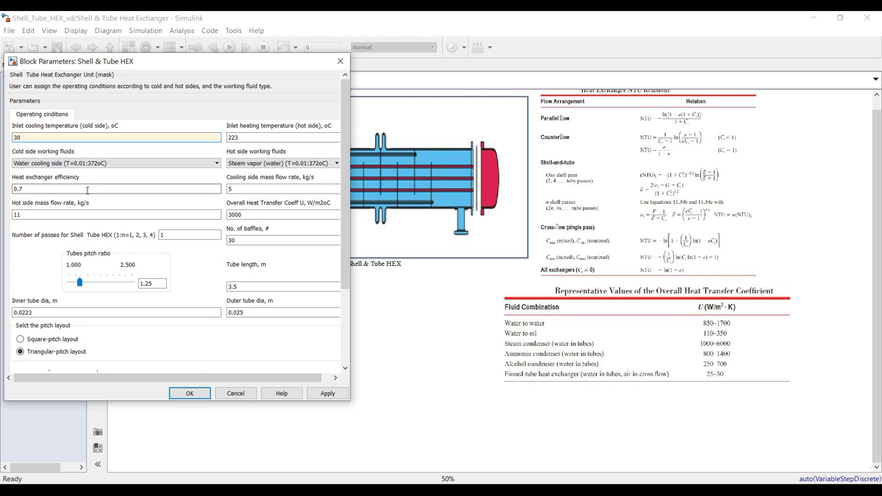
pyautogui.doubleClick(262, 216)
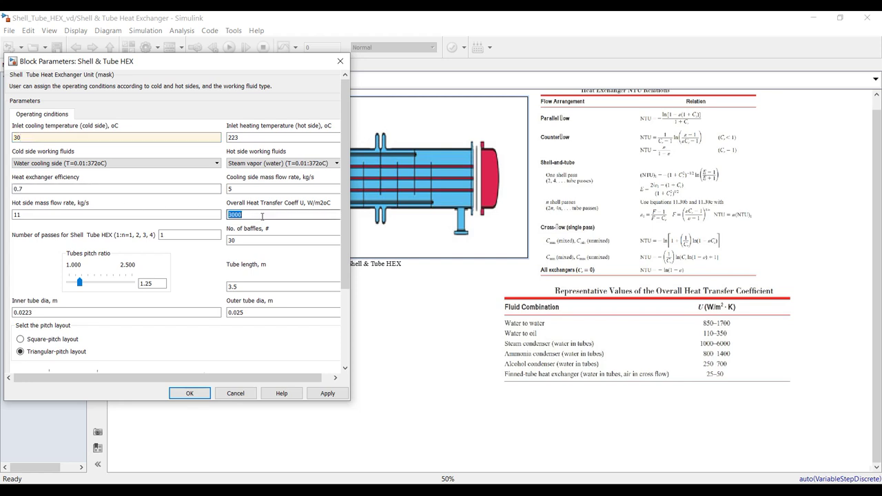
pyautogui.doubleClick(27, 187)
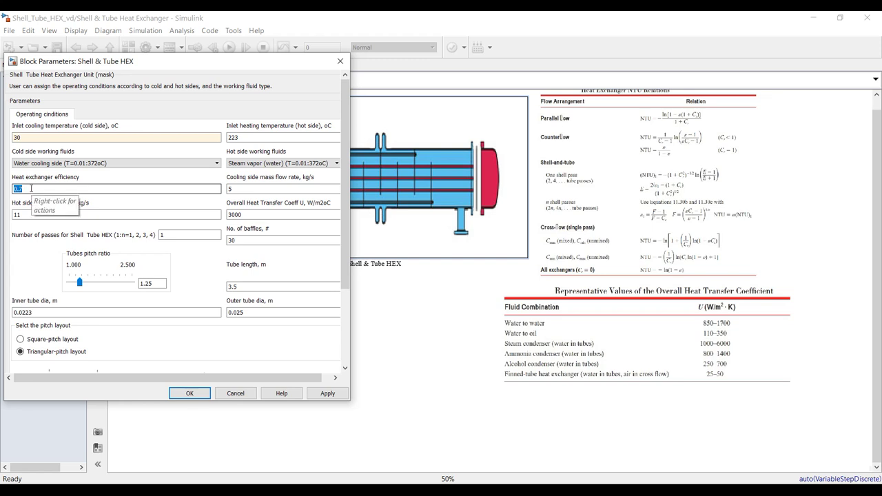
pyautogui.doubleClick(249, 215)
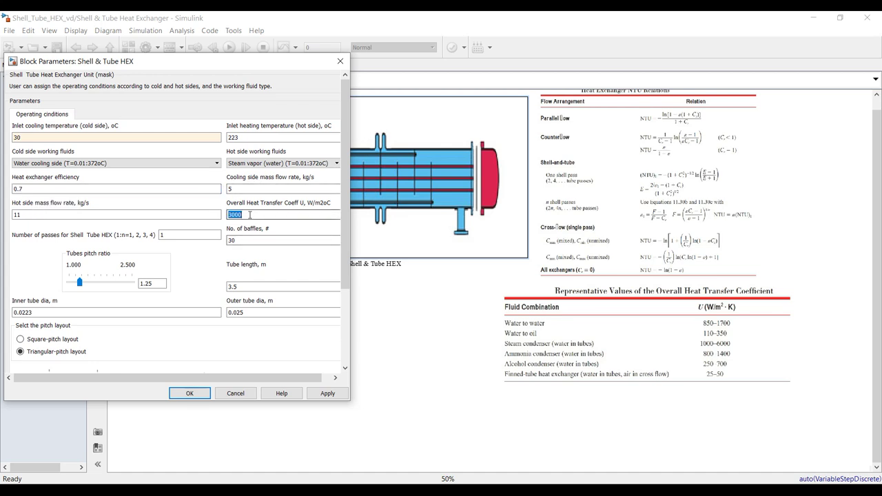
pyautogui.press('BackSpace')
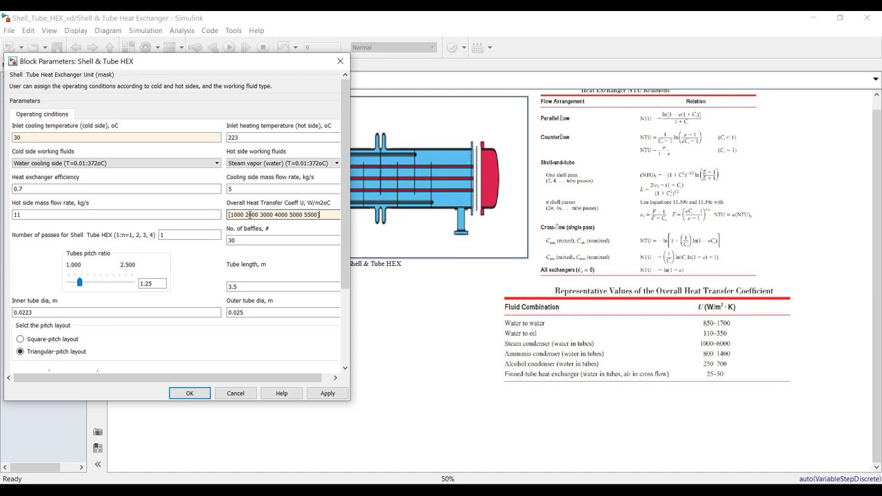
pyautogui.click(325, 394)
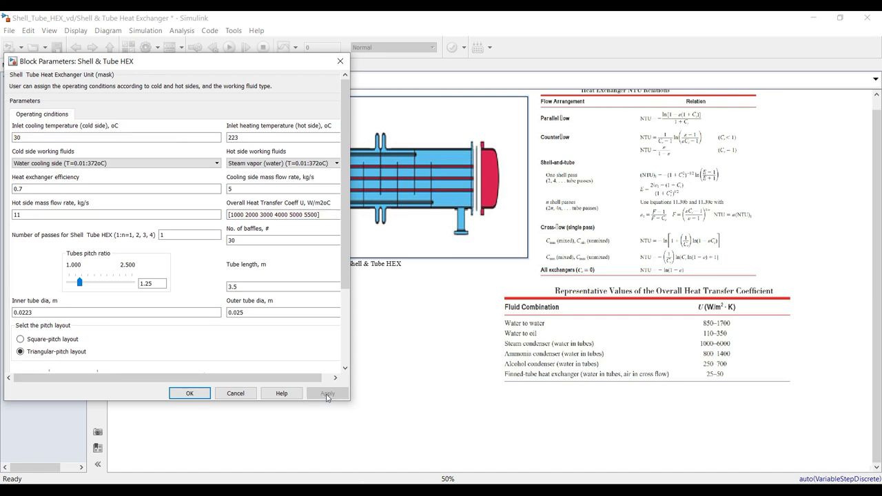
pyautogui.click(189, 393)
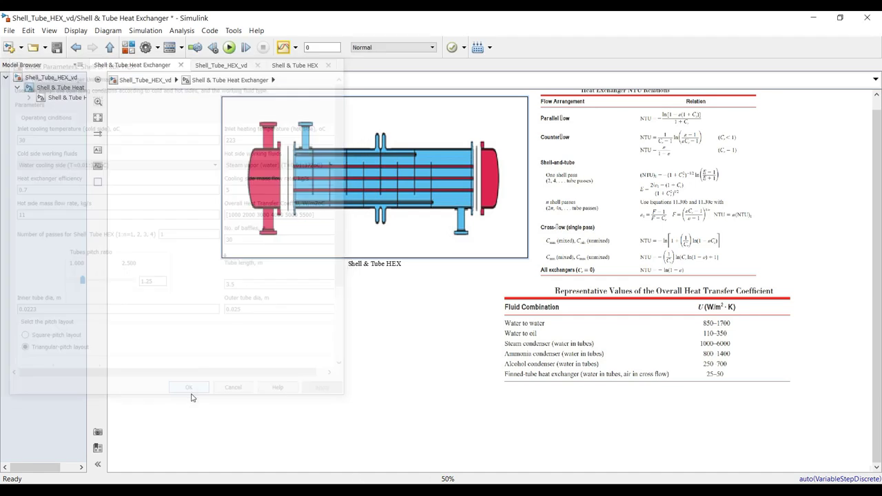
# - Save the model, try to simulate it with the vector of heat transfer coefficients, and dismiss the diagnostics
pyautogui.click(55, 48)
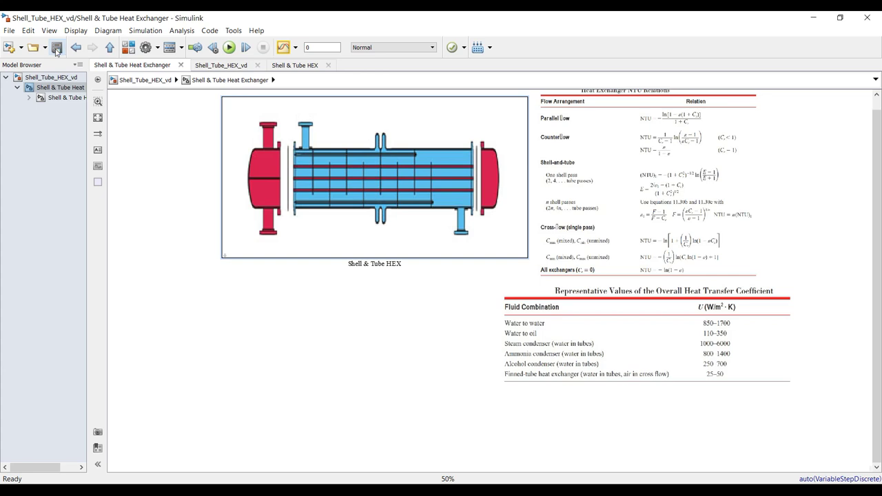
pyautogui.click(228, 47)
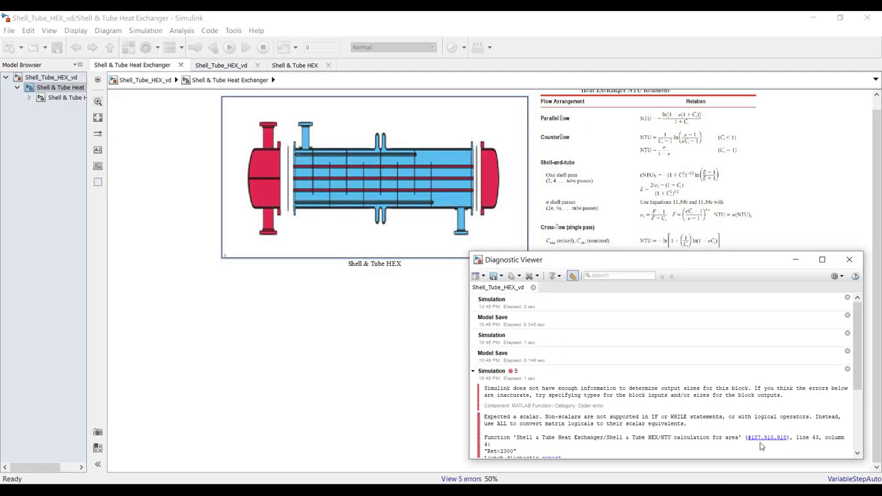
pyautogui.click(849, 259)
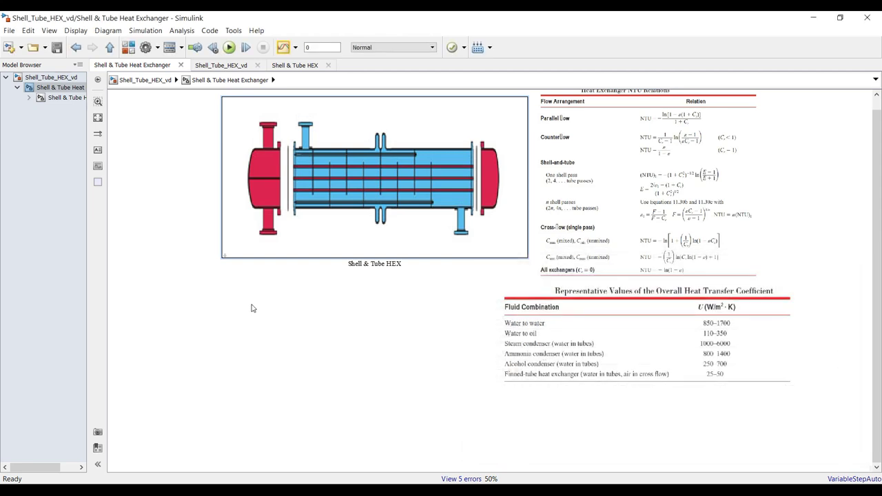
# - Paste the copied block just below the Shell & Tube HEX block, and save and try simulating the model again
pyautogui.hotkey('ctrl', 'v')
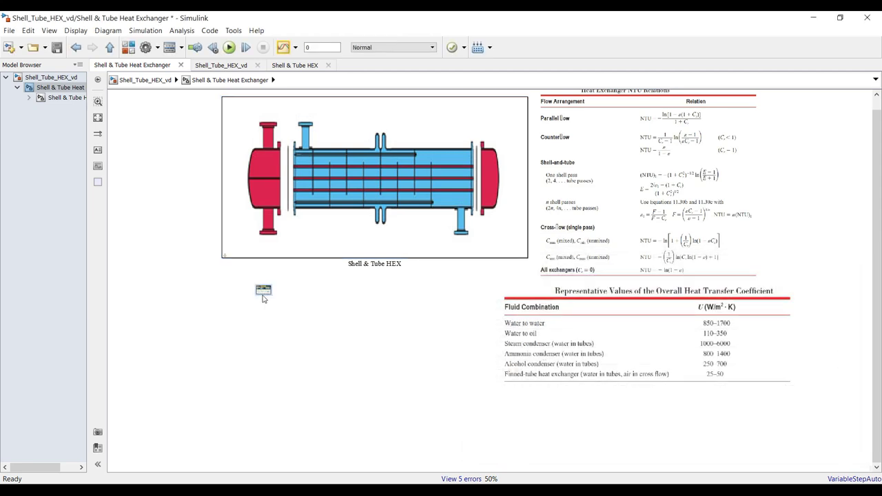
pyautogui.moveTo(263, 290); pyautogui.dragTo(231, 273)
pyautogui.click(57, 49)
pyautogui.click(230, 48)
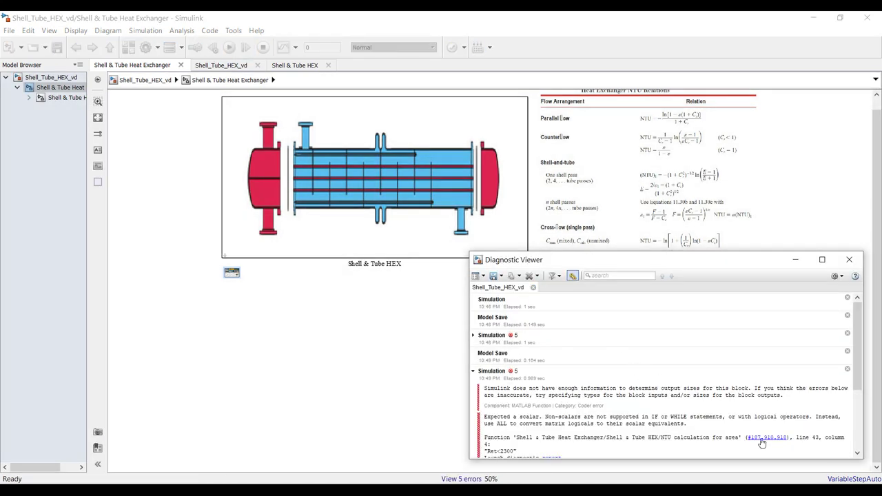
pyautogui.click(849, 259)
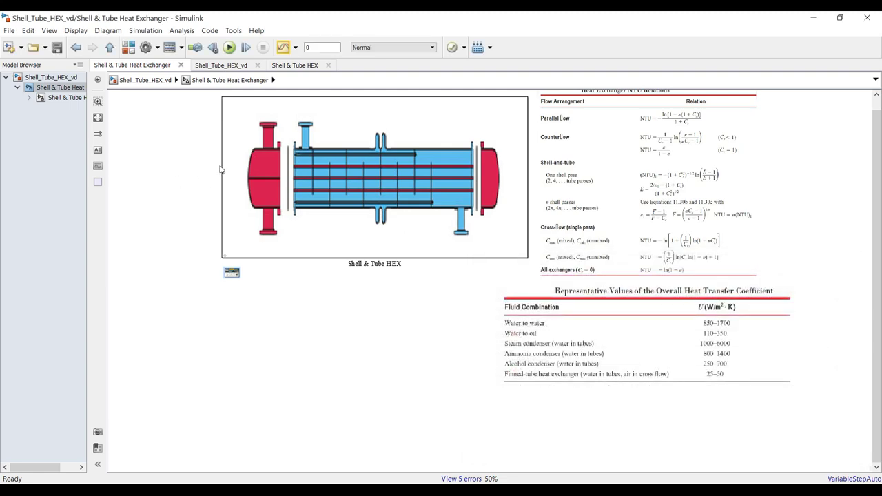
# - Check the overall heat transfer coefficient entry in the Shell & Tube HEX parameters without changing it
pyautogui.doubleClick(278, 143)
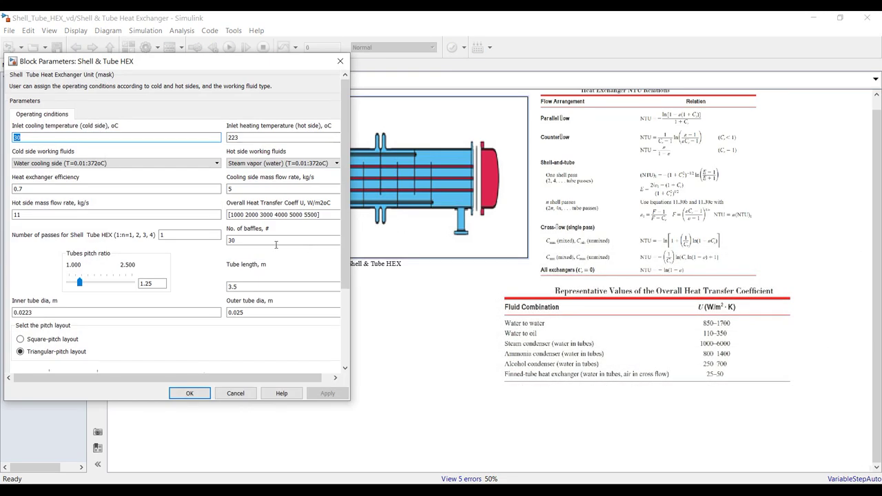
pyautogui.click(325, 214)
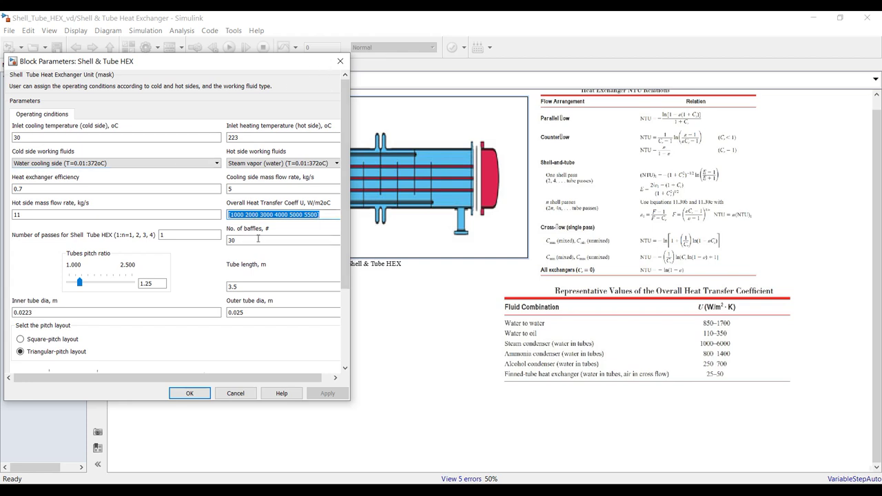
pyautogui.click(339, 62)
pyautogui.doubleClick(315, 186)
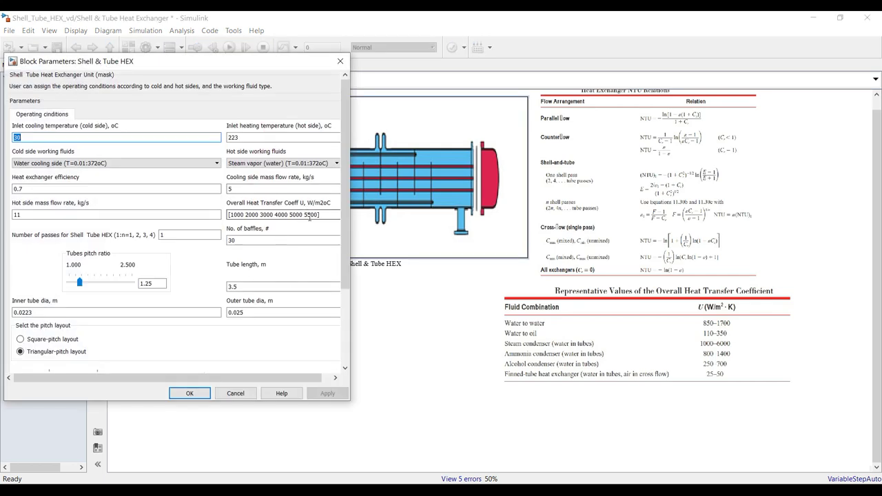
pyautogui.tripleClick(325, 215)
pyautogui.write('1000')
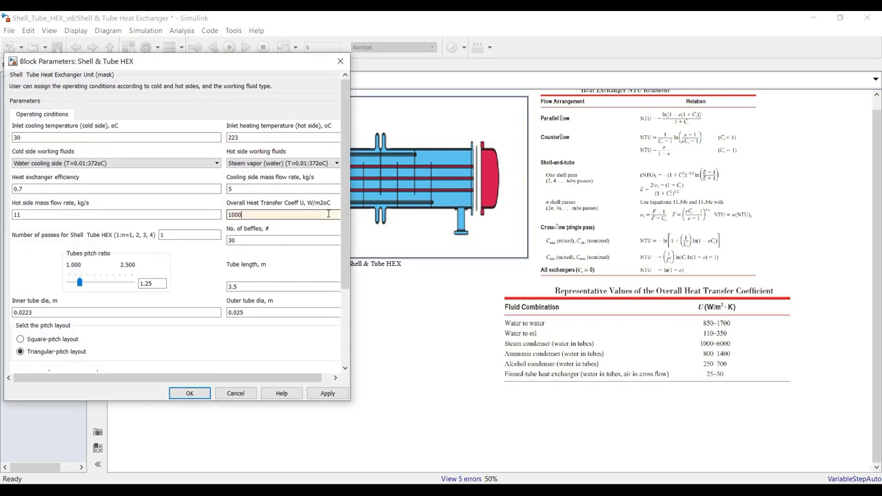
pyautogui.doubleClick(70, 136)
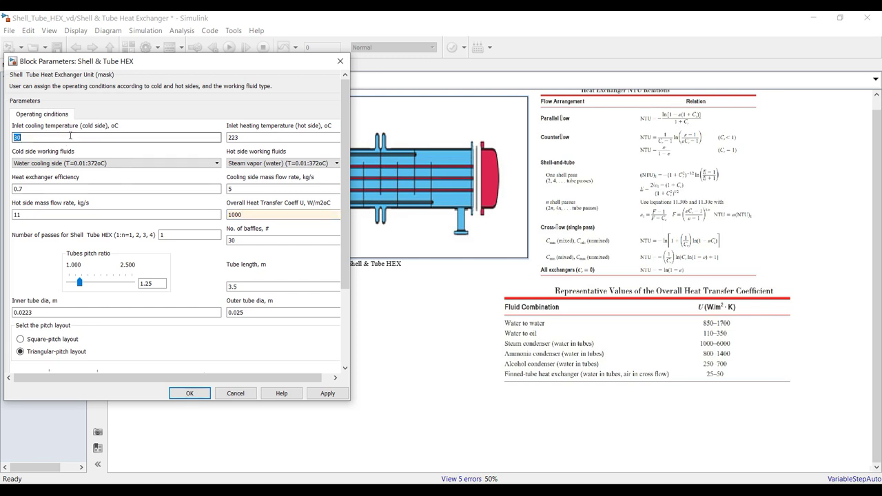
pyautogui.press('BackSpace')
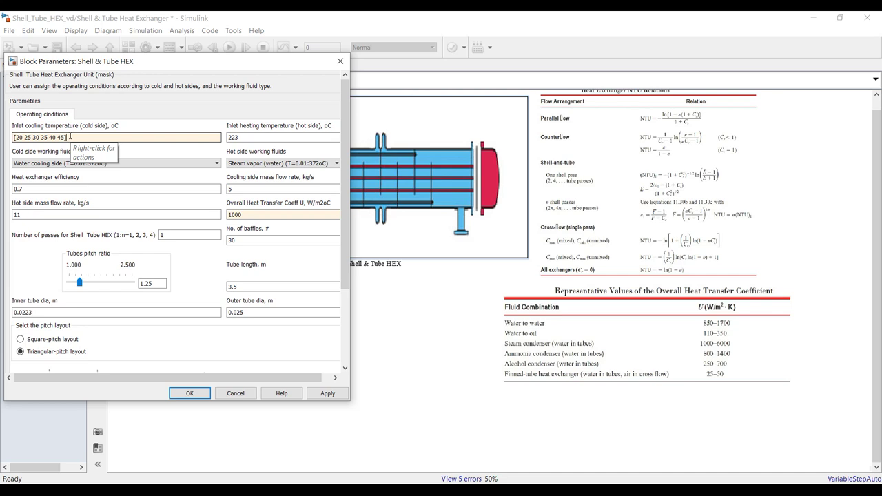
pyautogui.click(329, 393)
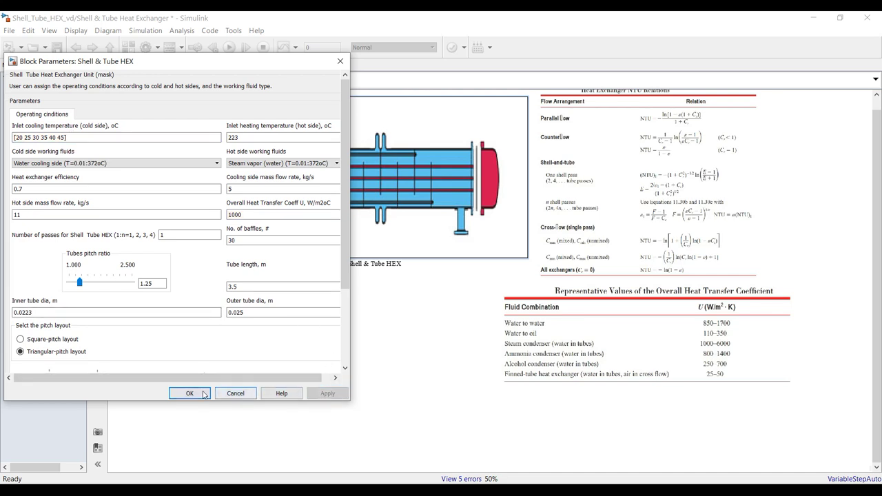
pyautogui.click(190, 394)
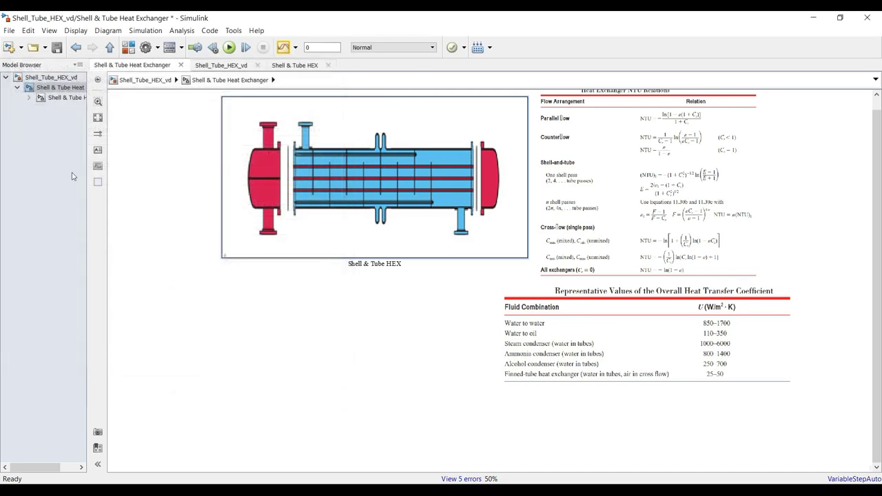
# - Save and simulate the heat exchanger model, and switch to the Figure 1 window
pyautogui.click(230, 46)
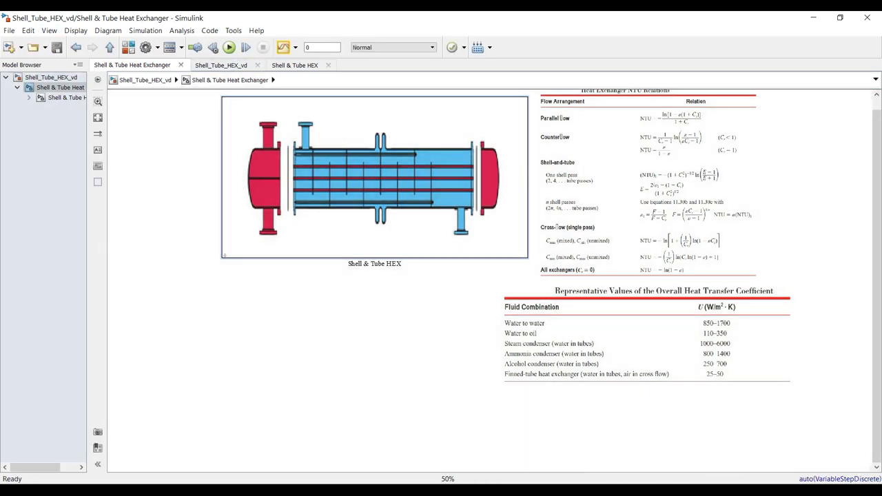
pyautogui.click(523, 491)
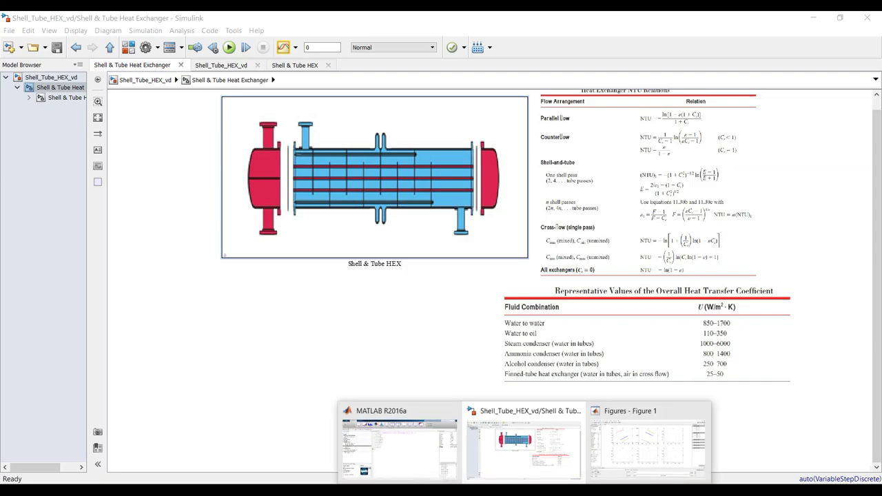
pyautogui.click(627, 451)
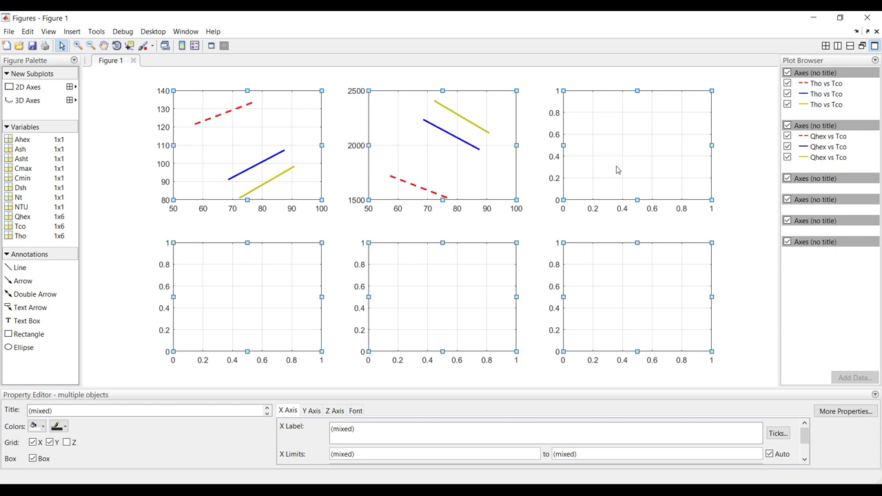
# - Review the Tco and Qhex variables in the MATLAB workspace and return to the third subplot of Figure 1
pyautogui.moveTo(507, 477)
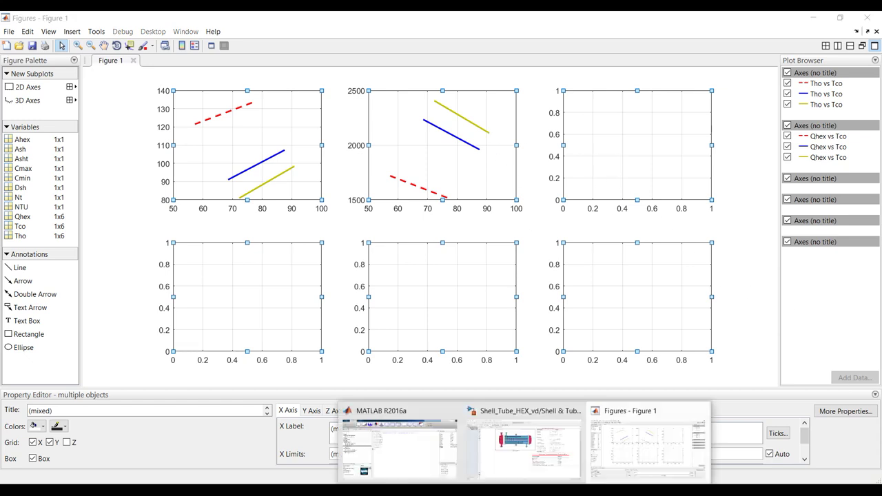
pyautogui.click(418, 459)
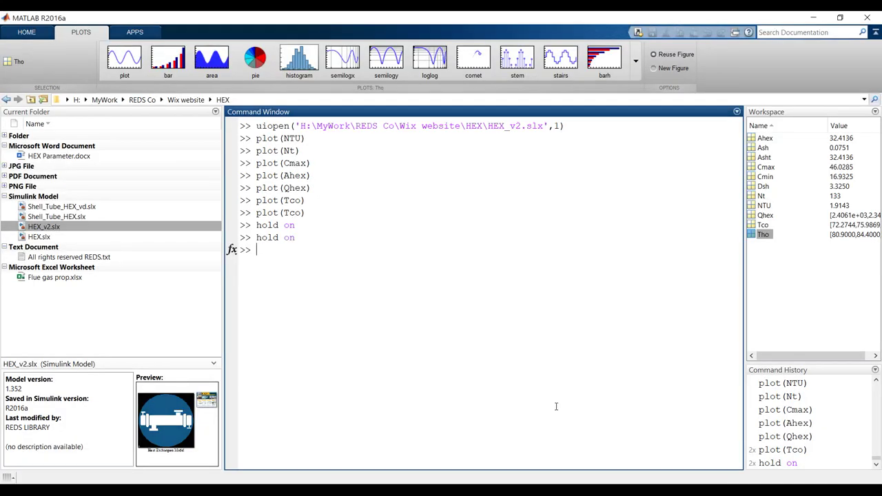
pyautogui.click(758, 225)
pyautogui.click(758, 215)
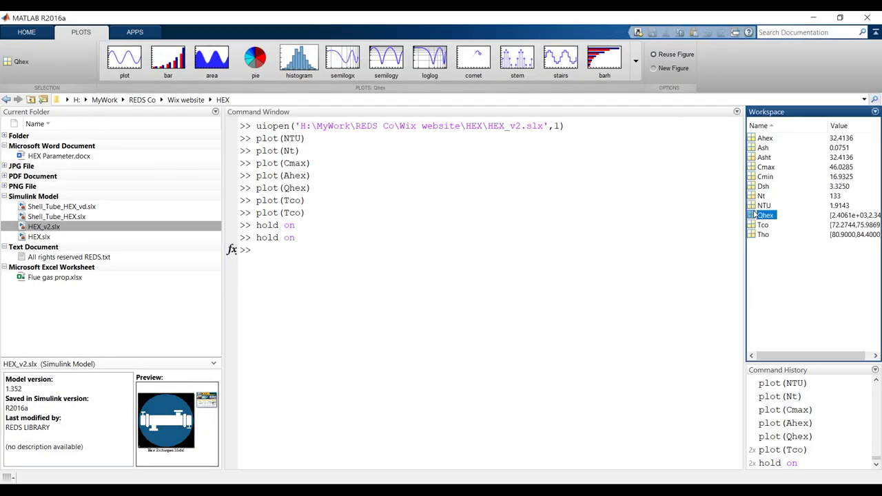
pyautogui.moveTo(506, 476)
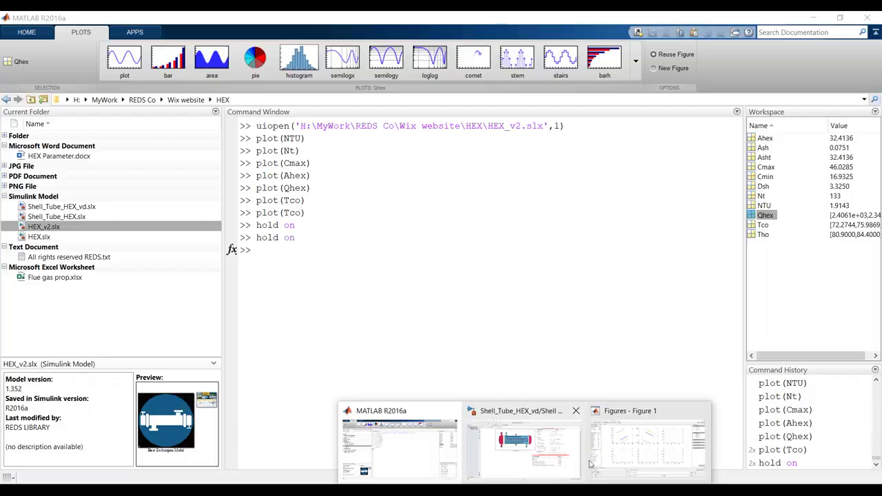
pyautogui.click(675, 441)
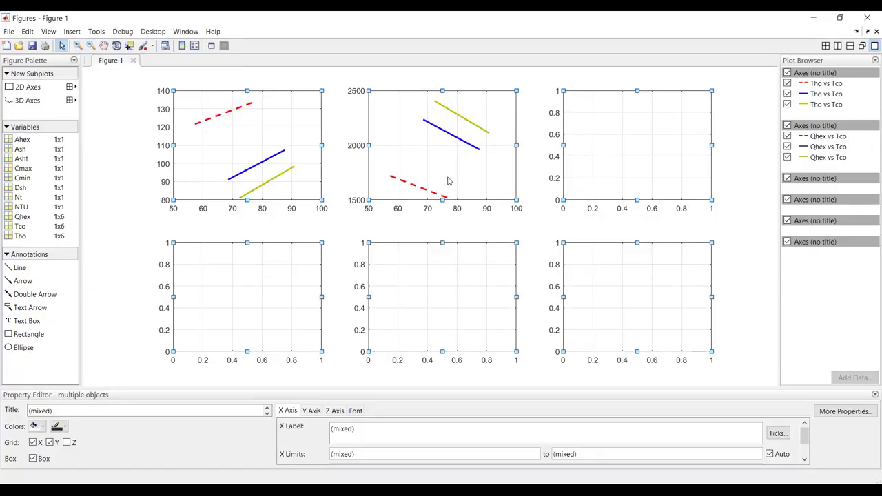
pyautogui.click(350, 284)
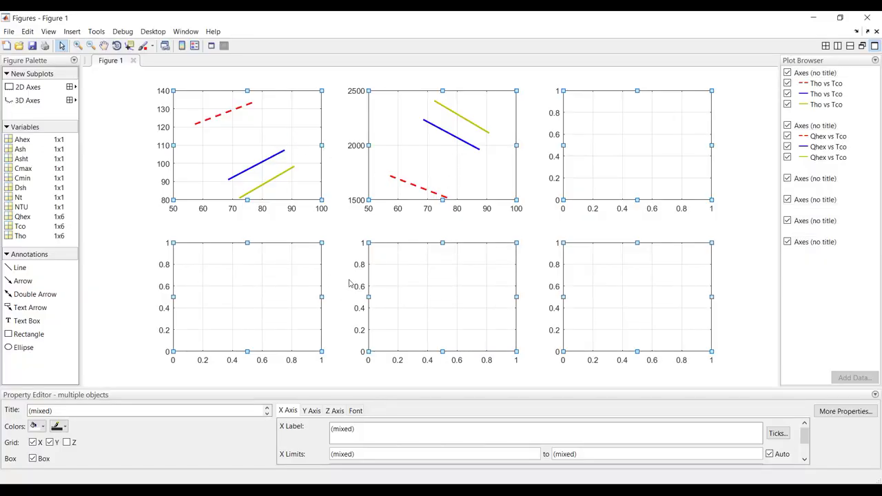
pyautogui.click(640, 148)
# - Set the Shell & Tube HEX cooling side mass flow rate to [1 2 3 4 5 6], then save and simulate the model
pyautogui.click(522, 490)
pyautogui.click(551, 445)
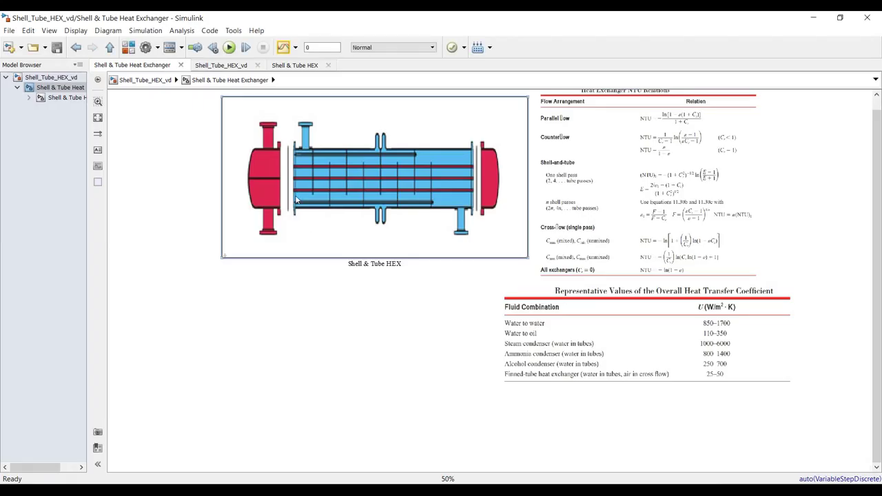
pyautogui.doubleClick(348, 181)
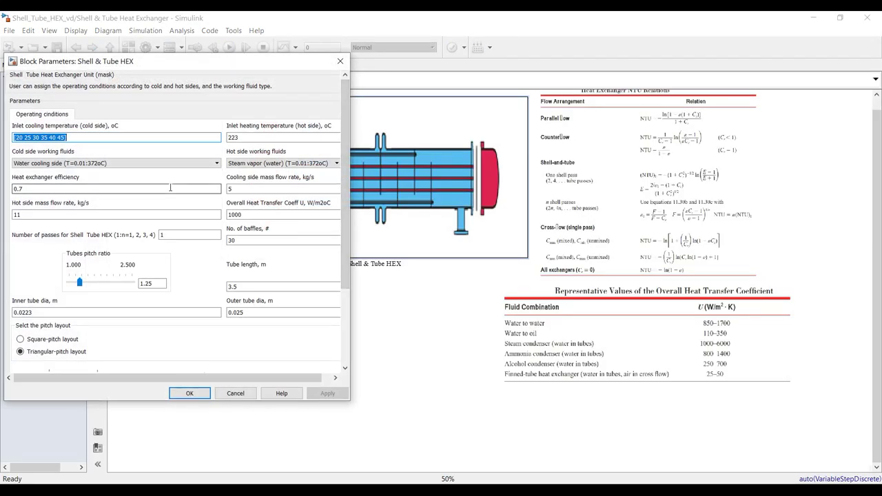
pyautogui.doubleClick(279, 189)
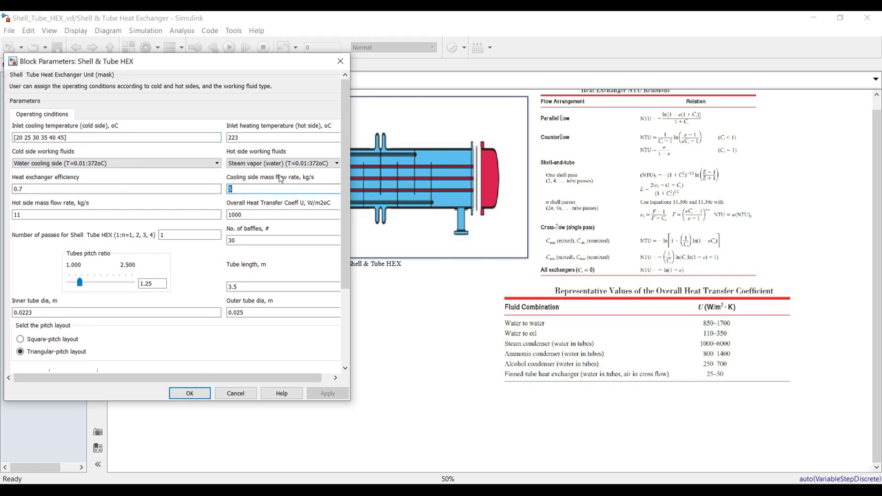
pyautogui.write('[1 2 3 4 5 6')
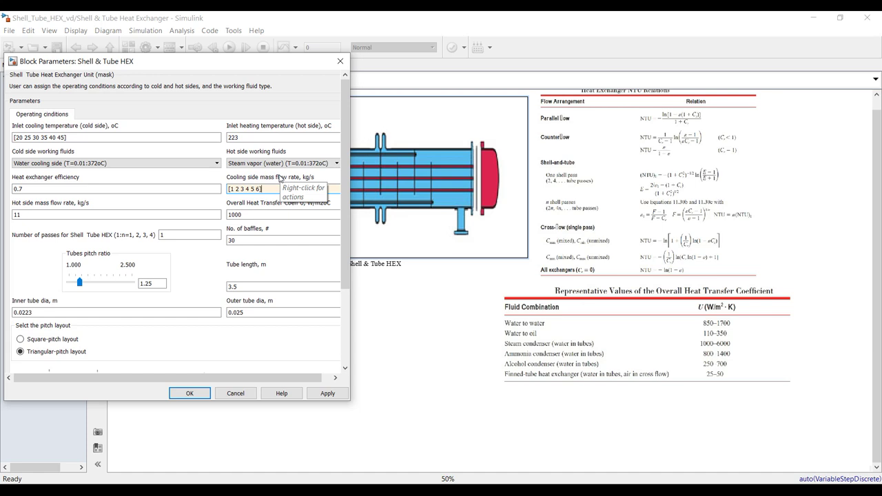
pyautogui.doubleClick(14, 137)
pyautogui.moveTo(26, 136); pyautogui.dragTo(37, 137)
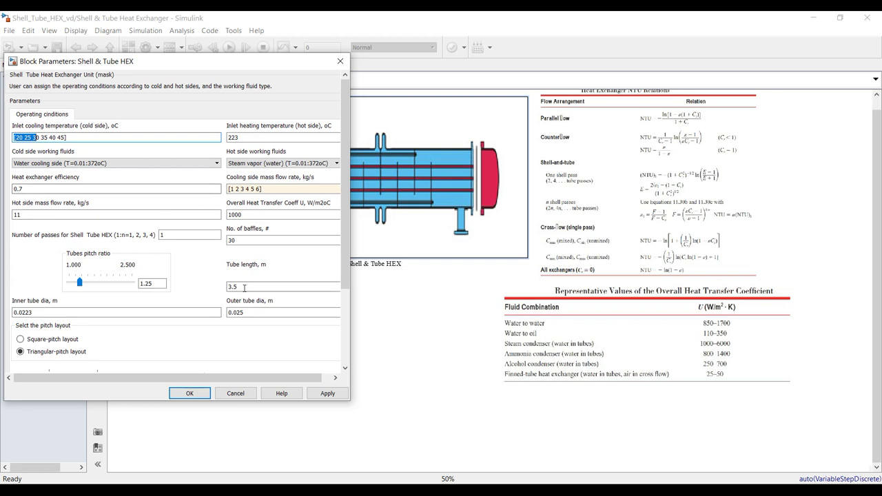
pyautogui.click(327, 392)
pyautogui.click(189, 393)
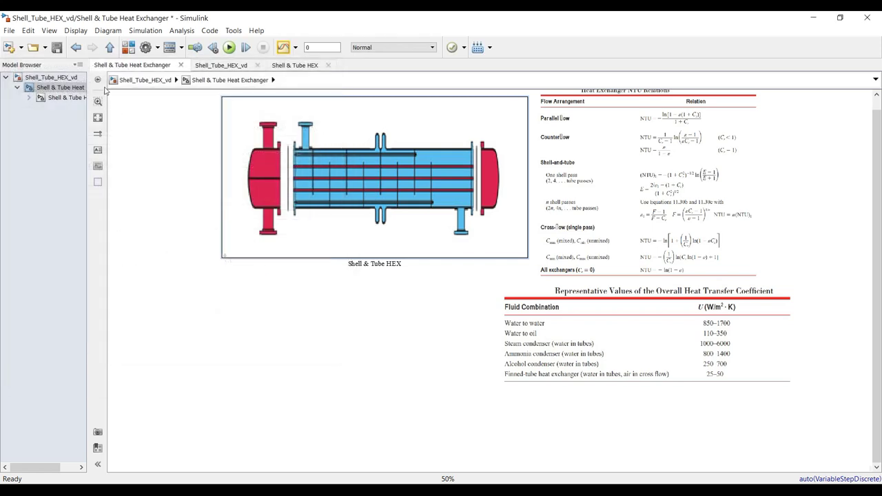
pyautogui.click(229, 47)
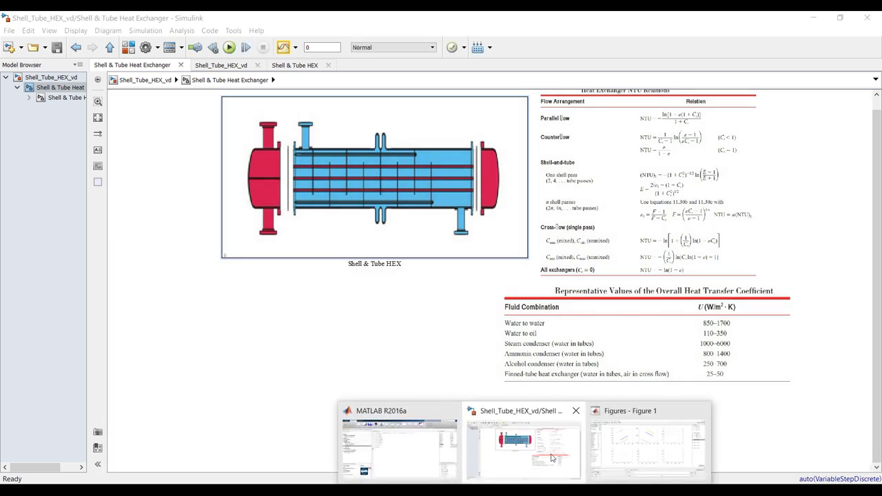
# - Switch to the Figure 1 window and plot Qhex against Tco as a plot-type line in the third subplot
pyautogui.click(664, 448)
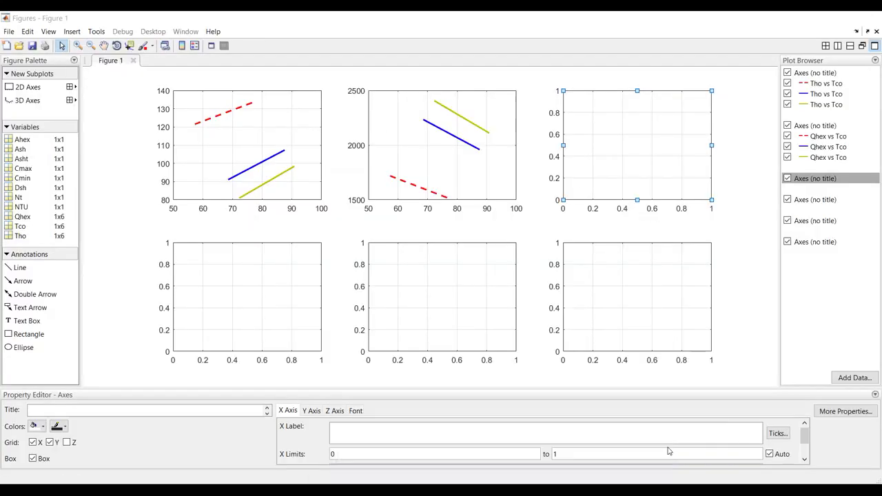
pyautogui.click(854, 378)
pyautogui.click(524, 179)
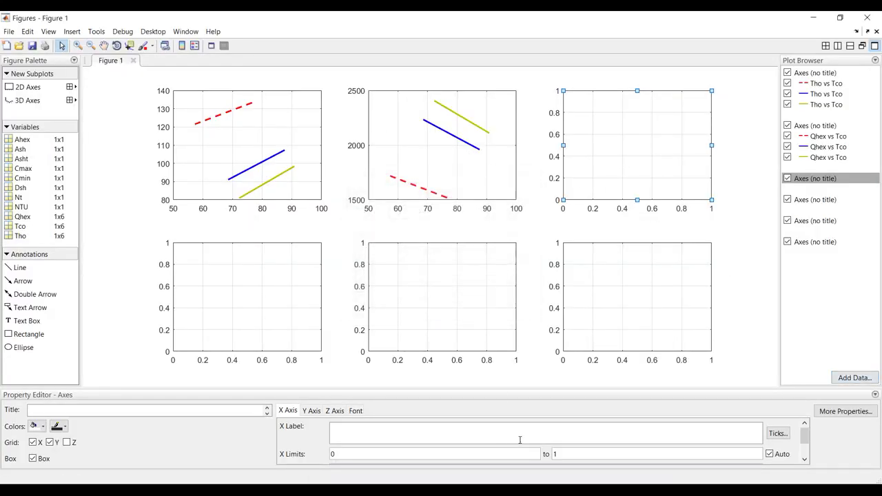
pyautogui.click(397, 448)
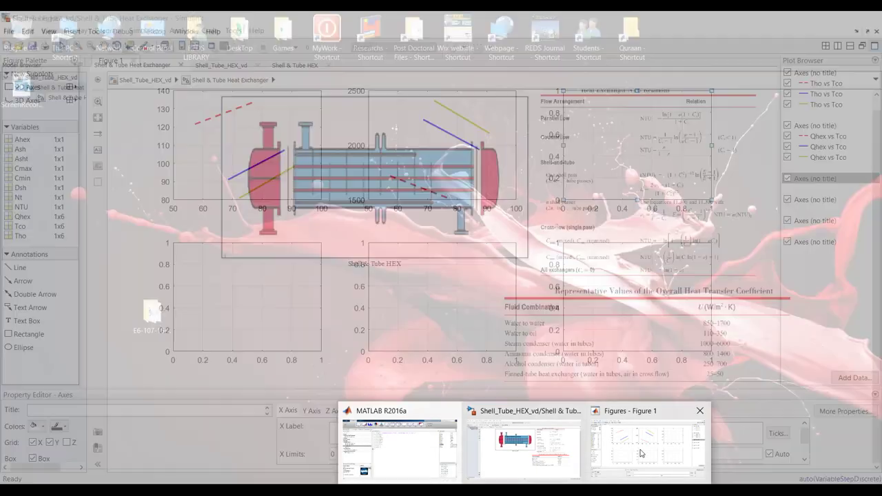
pyautogui.click(654, 448)
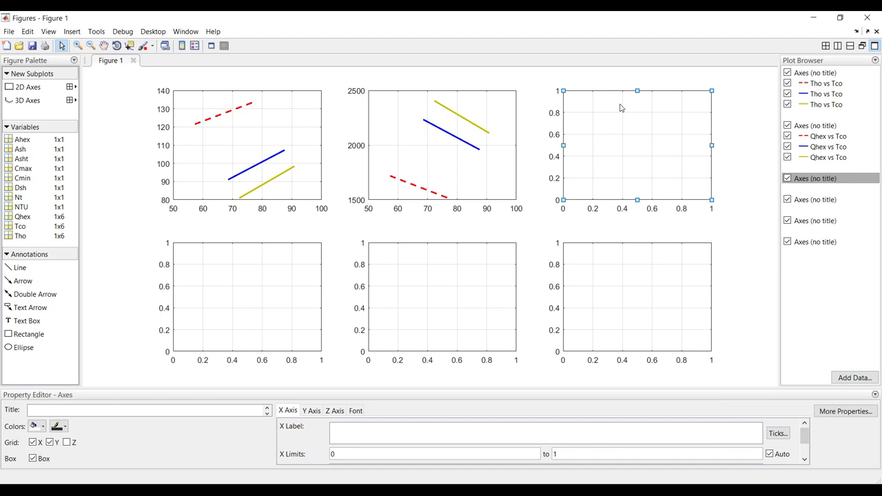
pyautogui.click(844, 379)
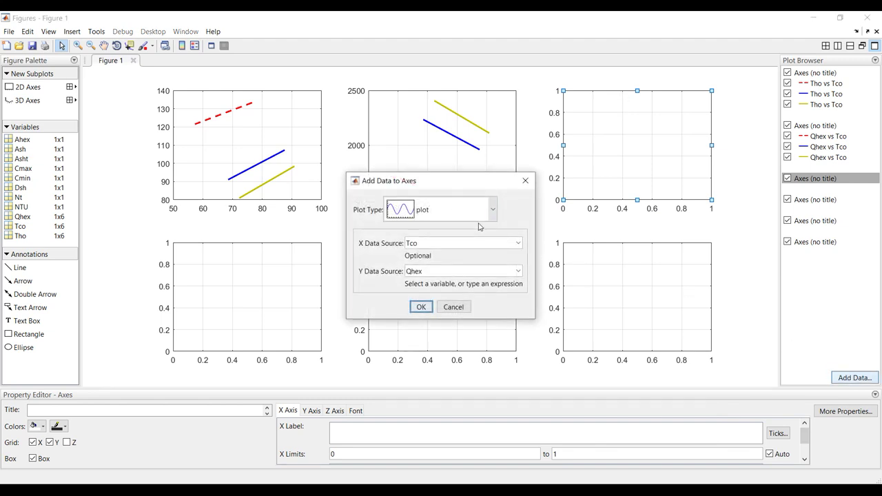
pyautogui.click(421, 307)
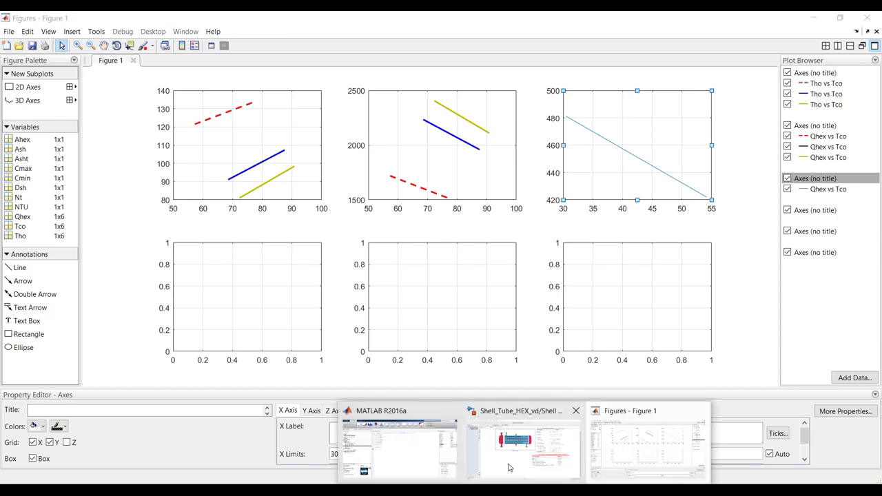
# - Switch to the Simulink model and replace the Shell & Tube HEX overall heat transfer coefficient with a value starting with 2
pyautogui.click(510, 455)
pyautogui.doubleClick(244, 167)
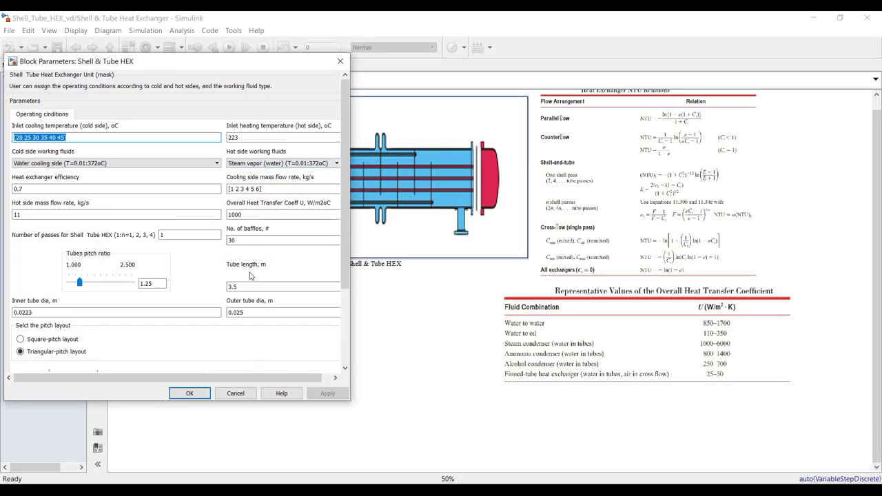
pyautogui.doubleClick(256, 214)
pyautogui.write('2')
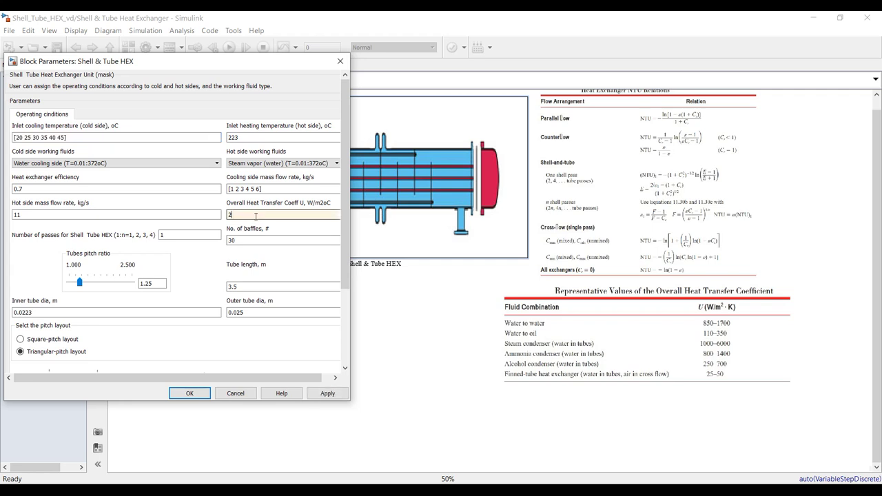